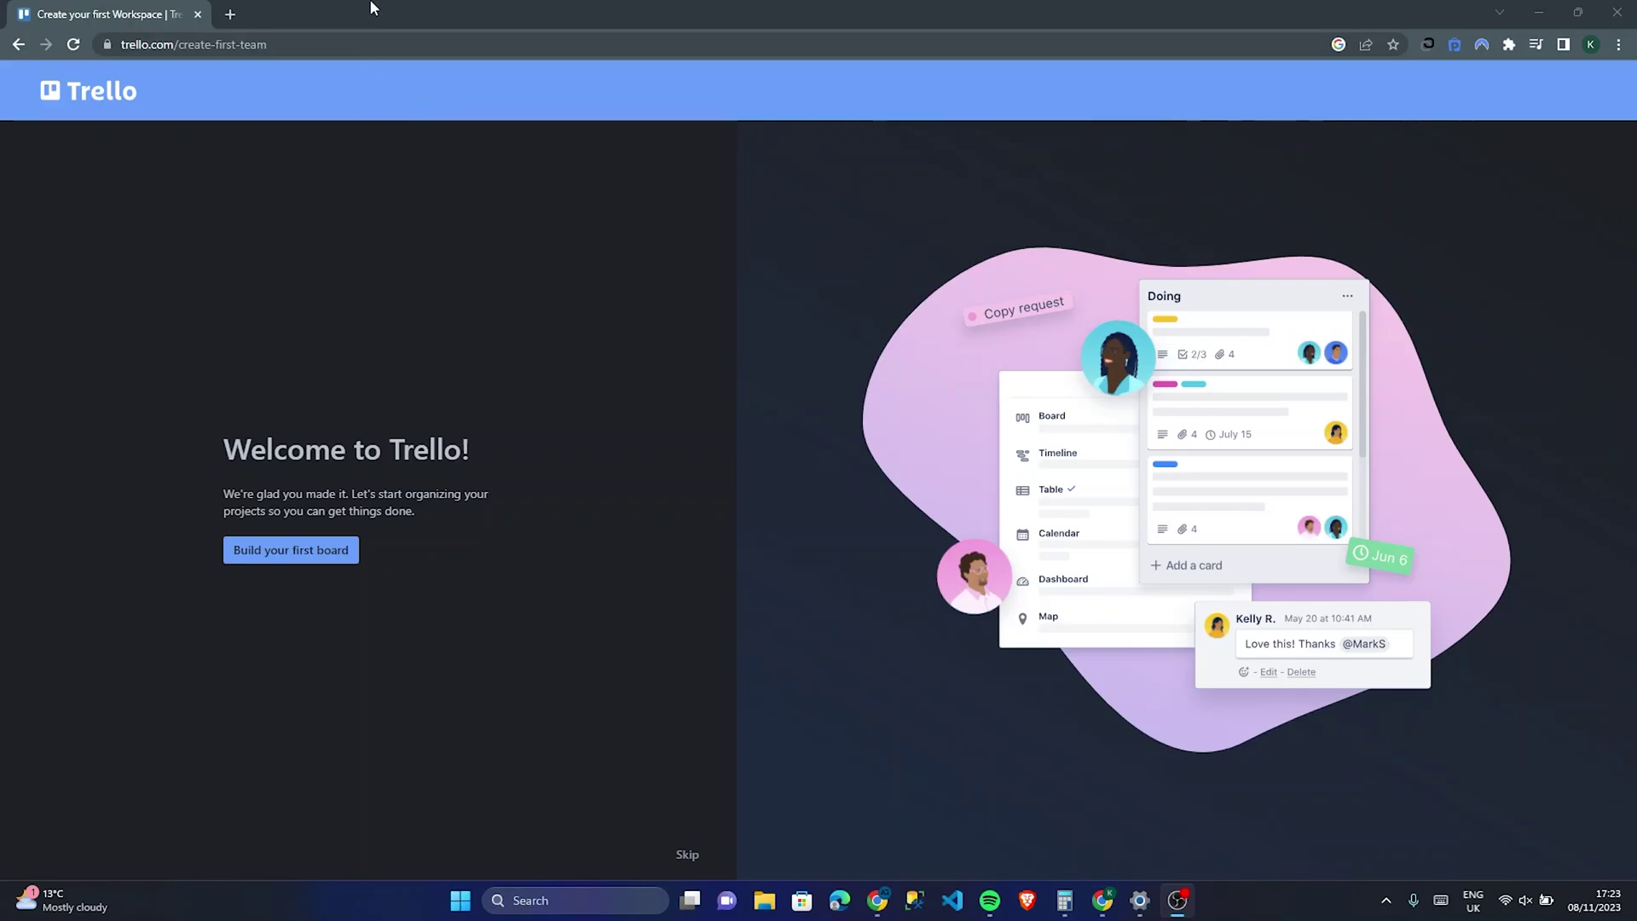
Step: Open a blank new browser tab beside the Trello welcome page
{"action": "left_click_drag", "start_coordinate": [271, 45], "coordinate": [173, 46]}
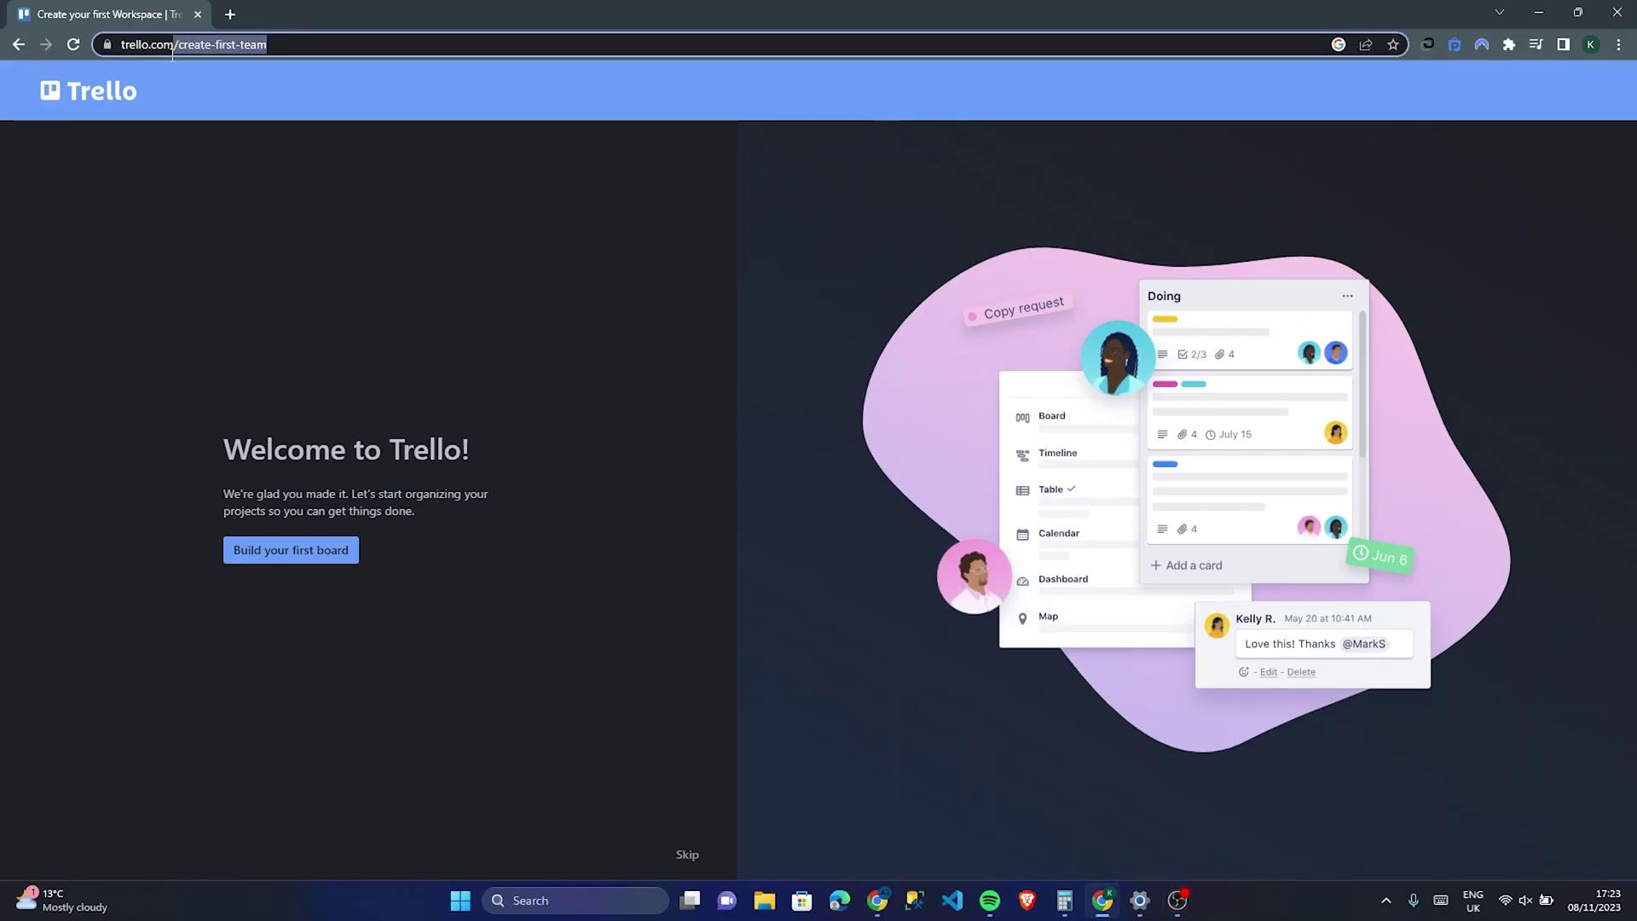
{"action": "left_click", "coordinate": [320, 44]}
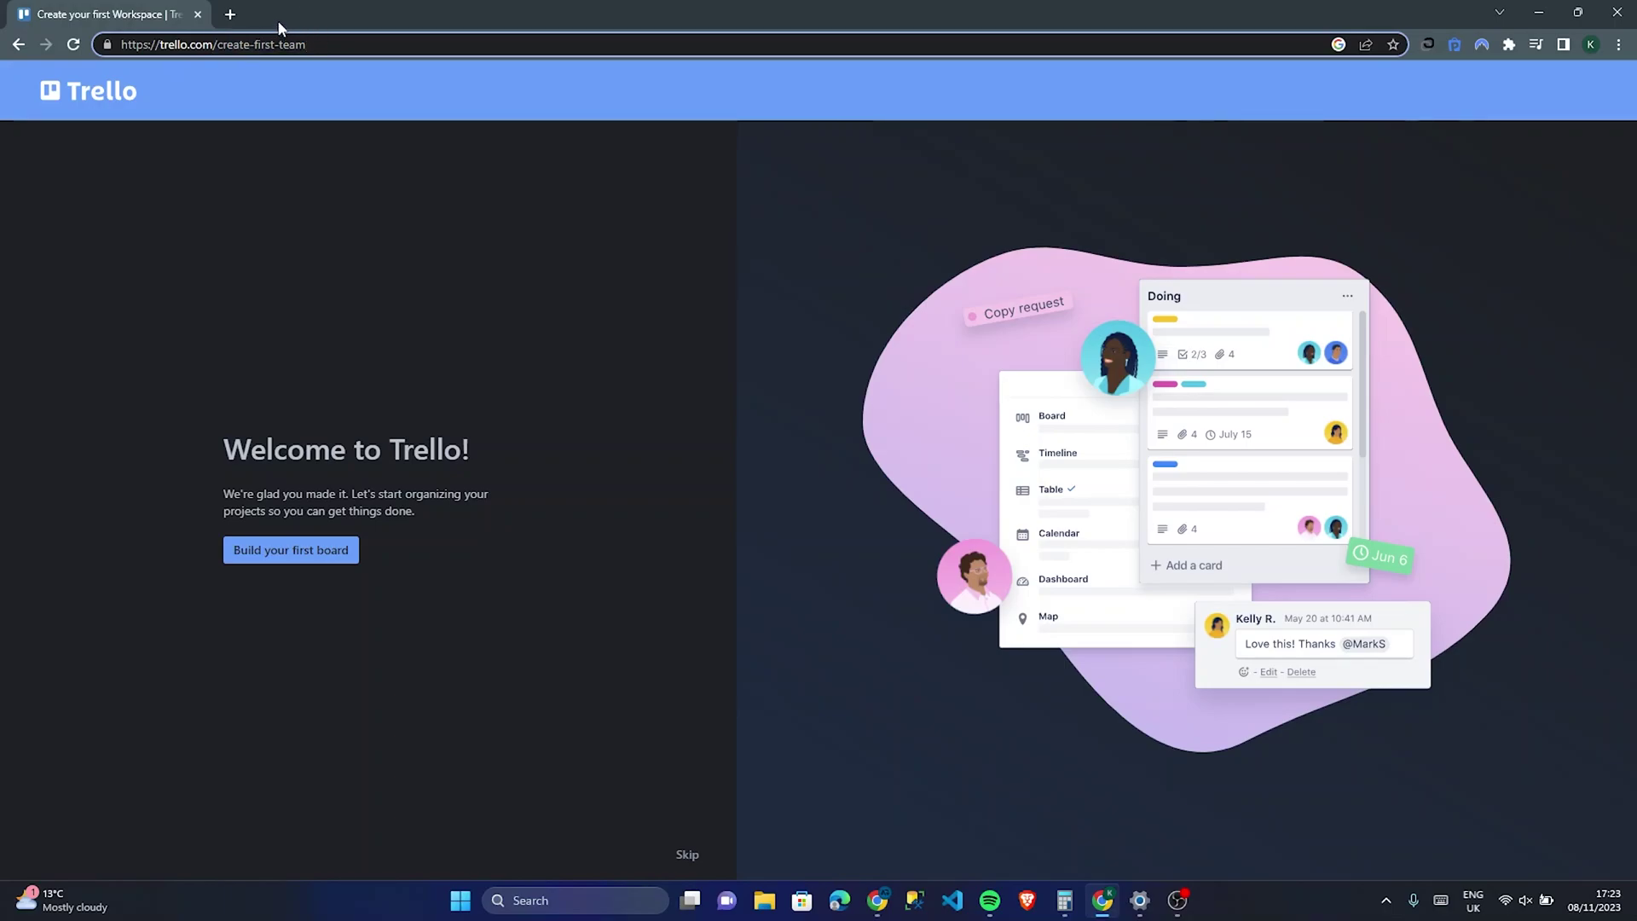
{"action": "left_click", "coordinate": [230, 14]}
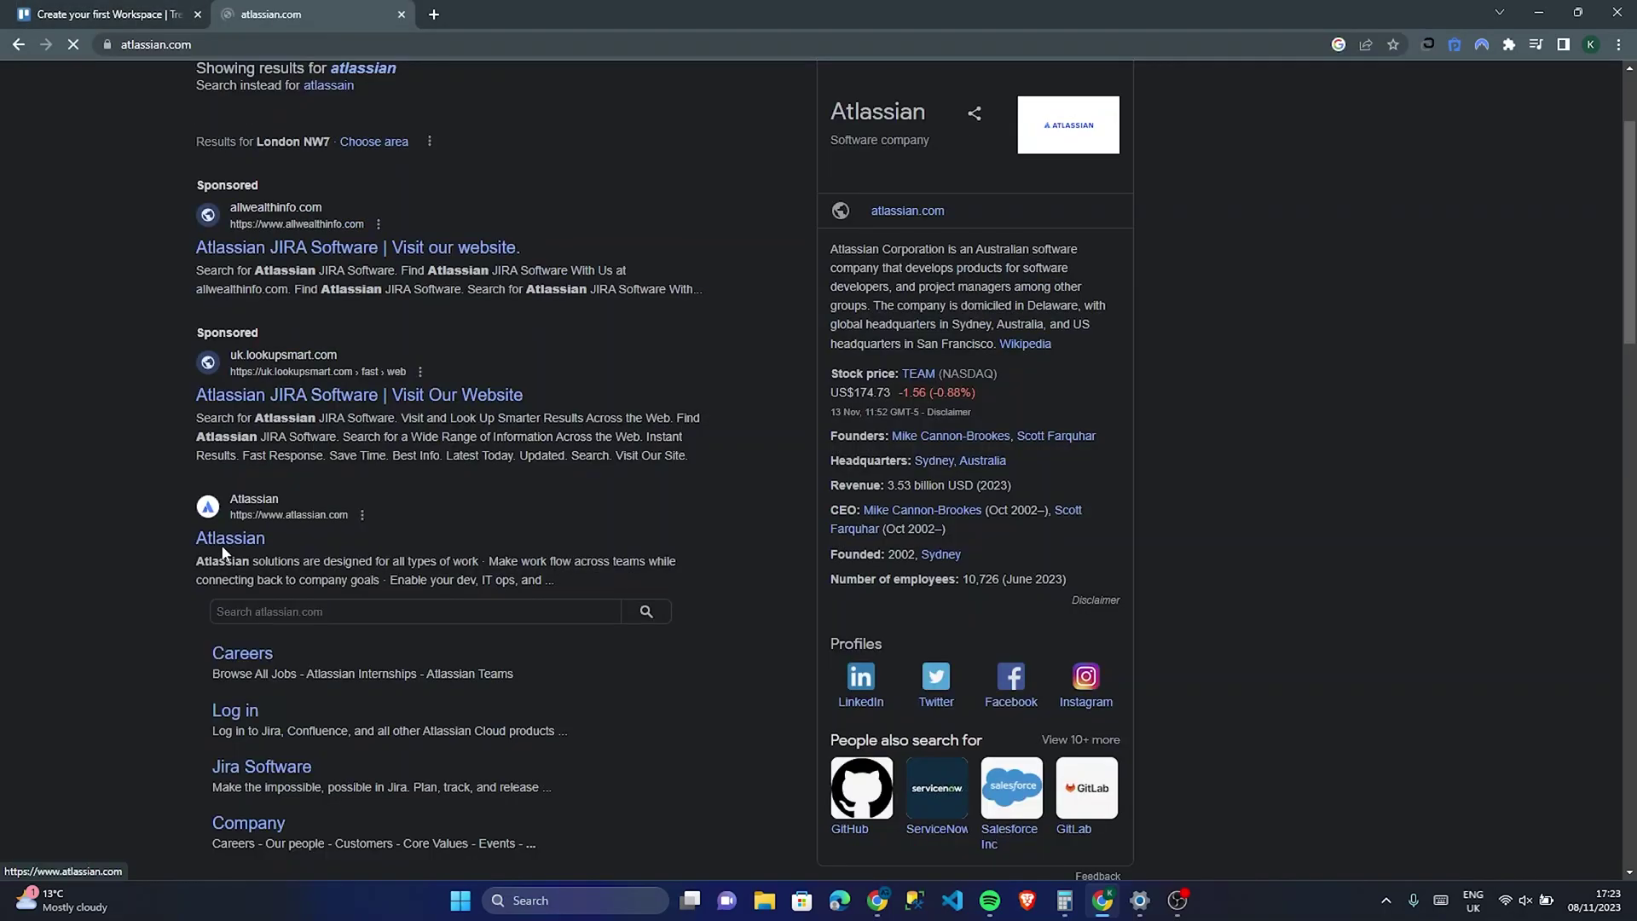
Step: Browse the products section on atlassian.com, then go back to the Trello welcome tab
{"action": "left_click", "coordinate": [255, 536]}
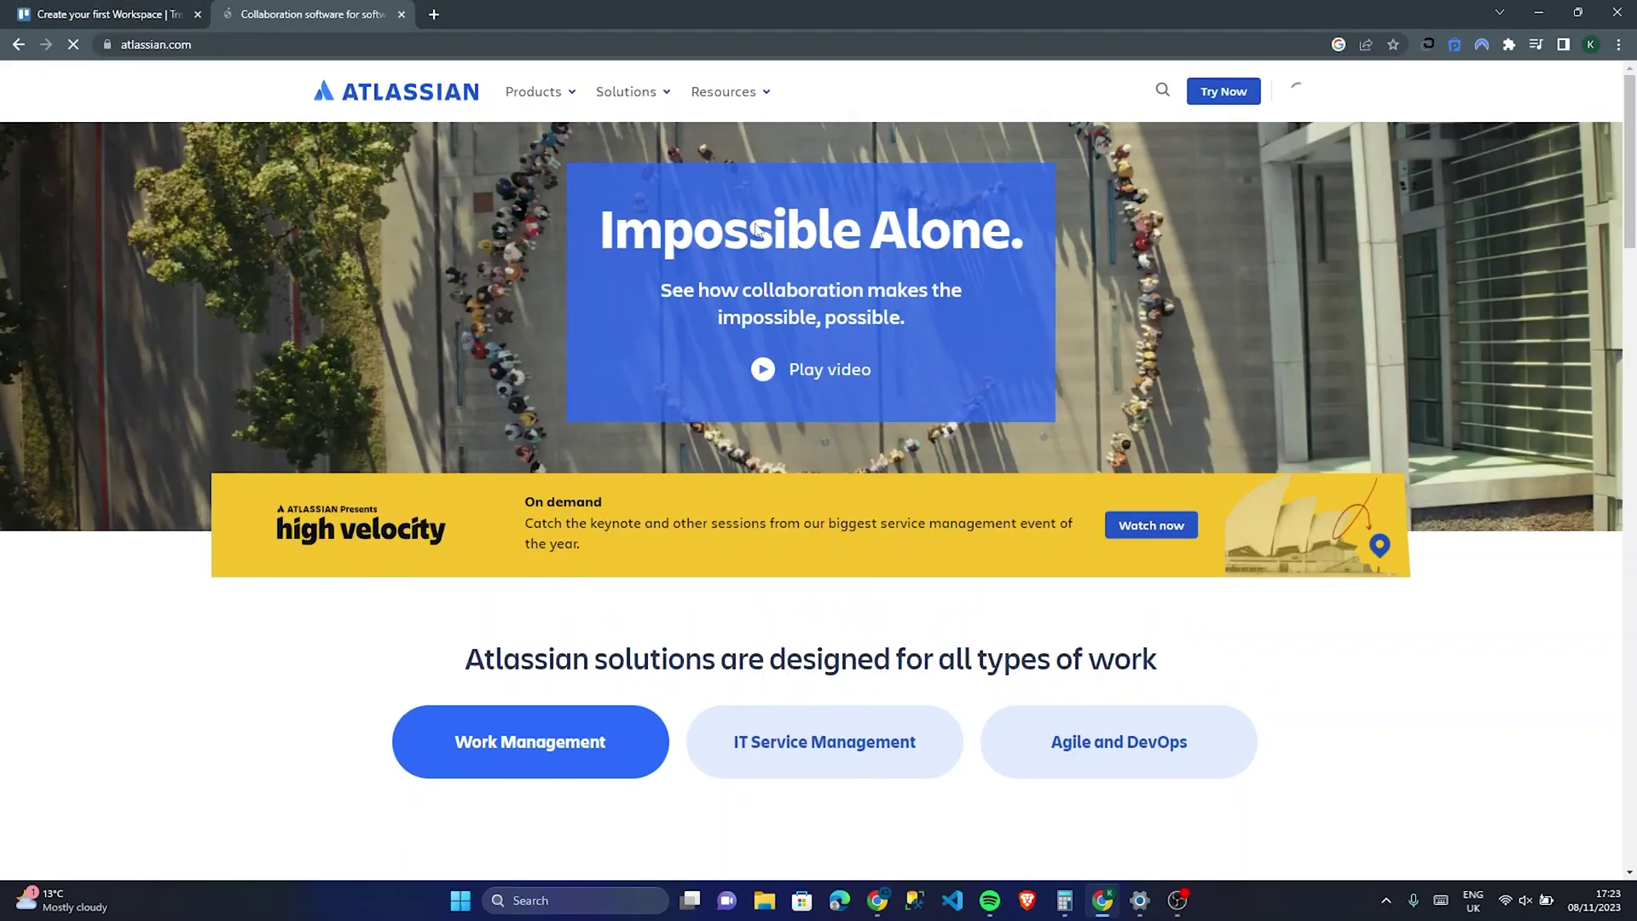
{"action": "scroll", "coordinate": [754, 433], "scroll_direction": "down", "scroll_amount": 5}
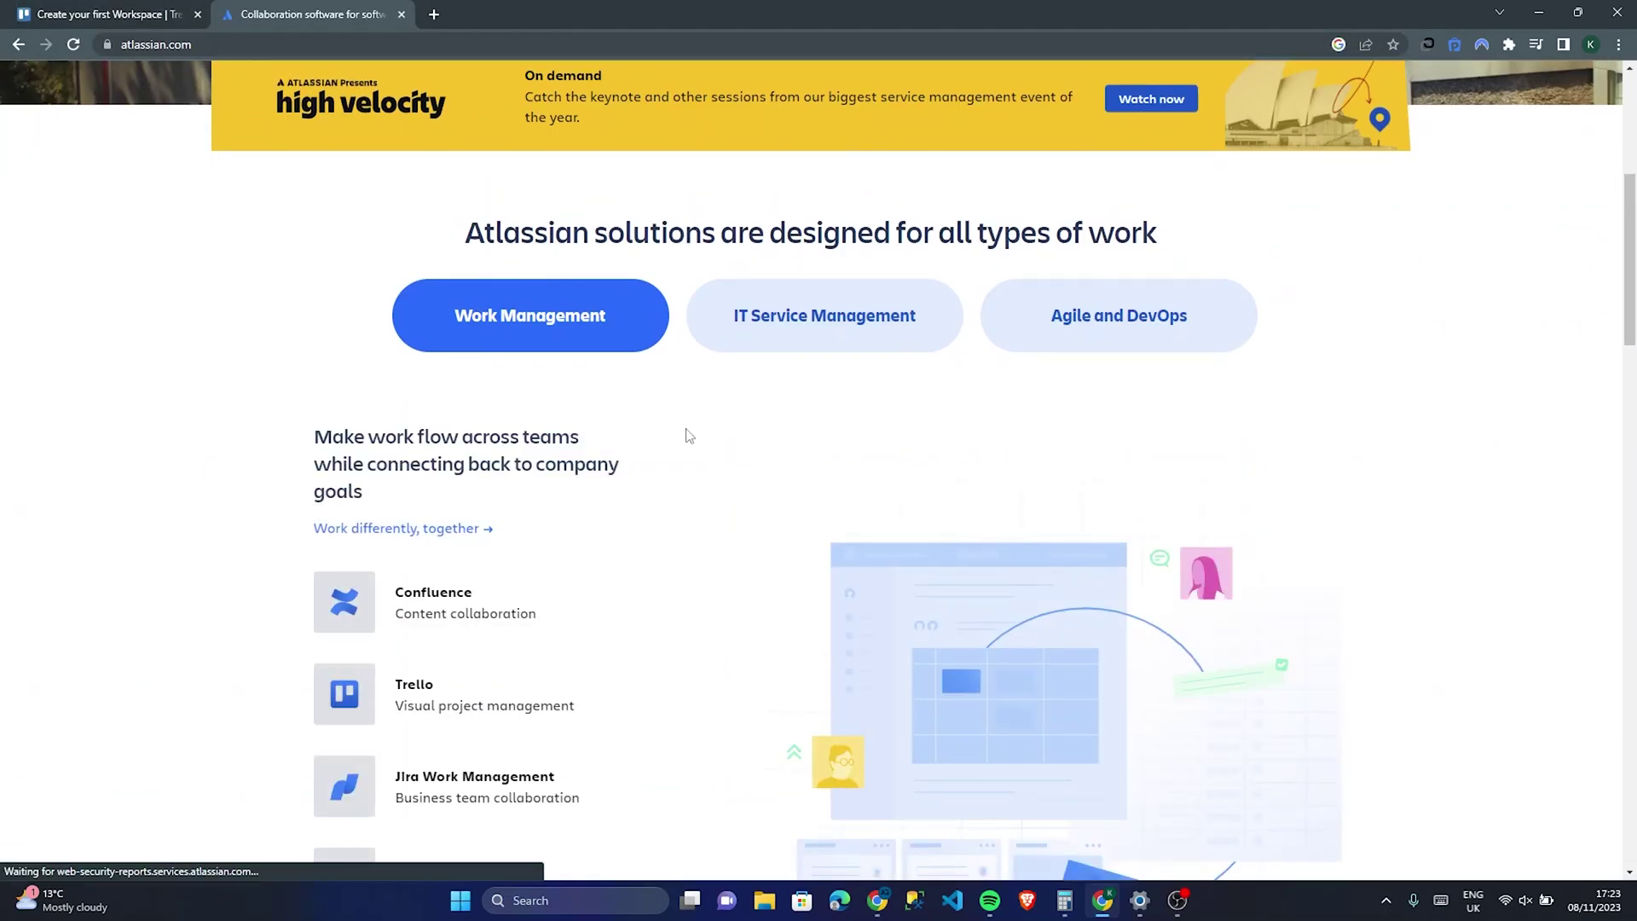
{"action": "scroll", "coordinate": [689, 436], "scroll_direction": "down", "scroll_amount": 10}
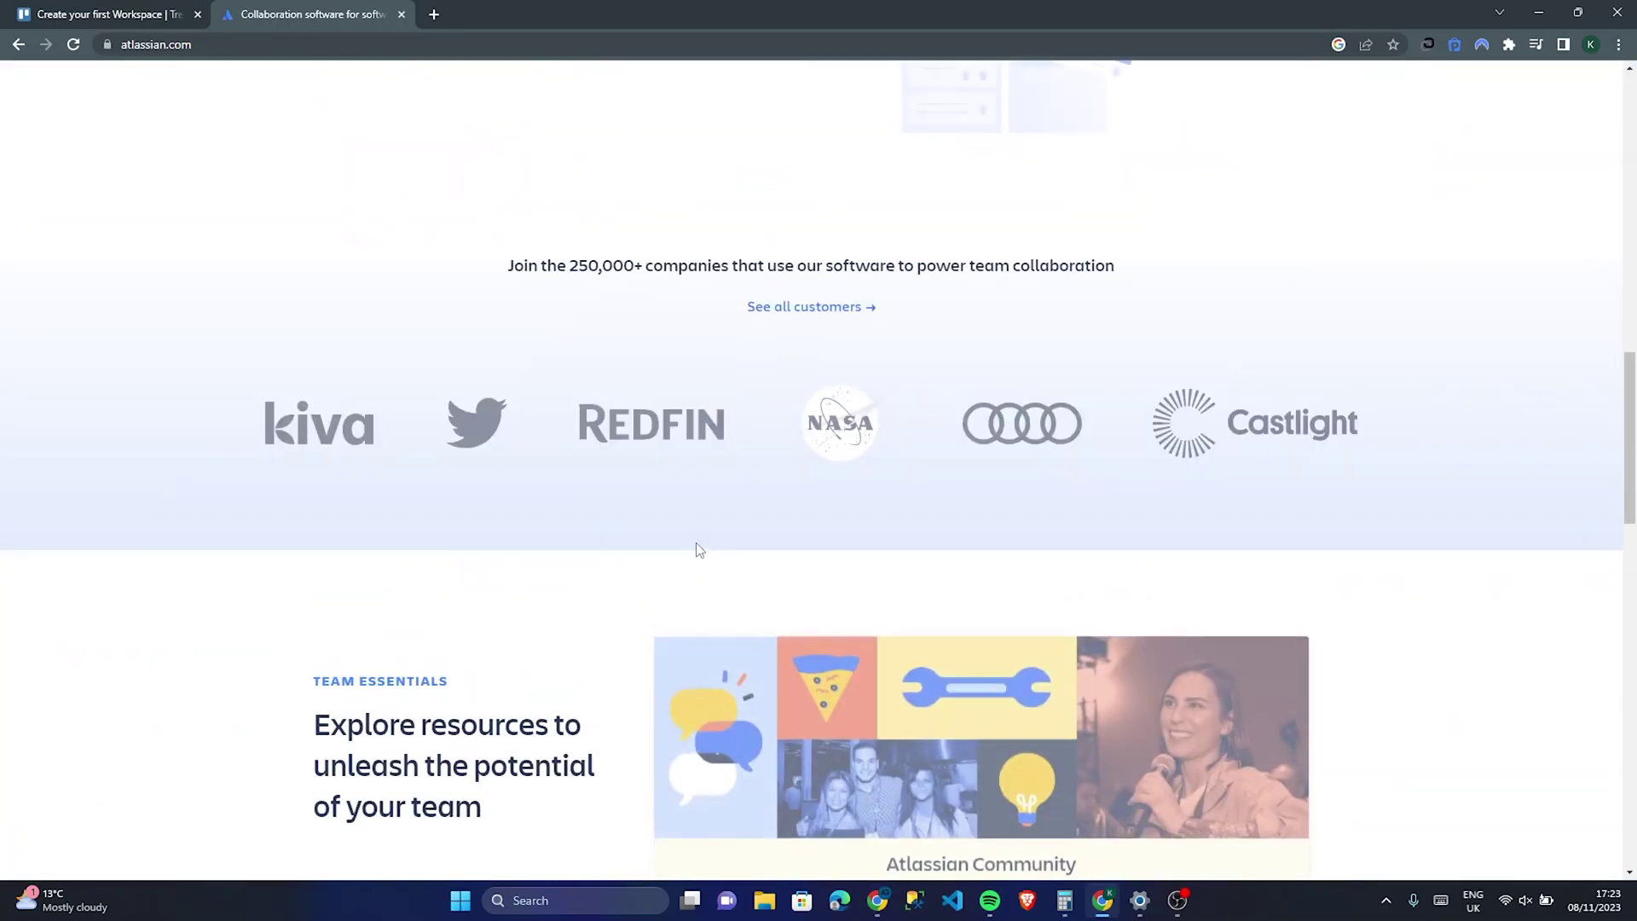
{"action": "scroll", "coordinate": [698, 558], "scroll_direction": "up", "scroll_amount": 7}
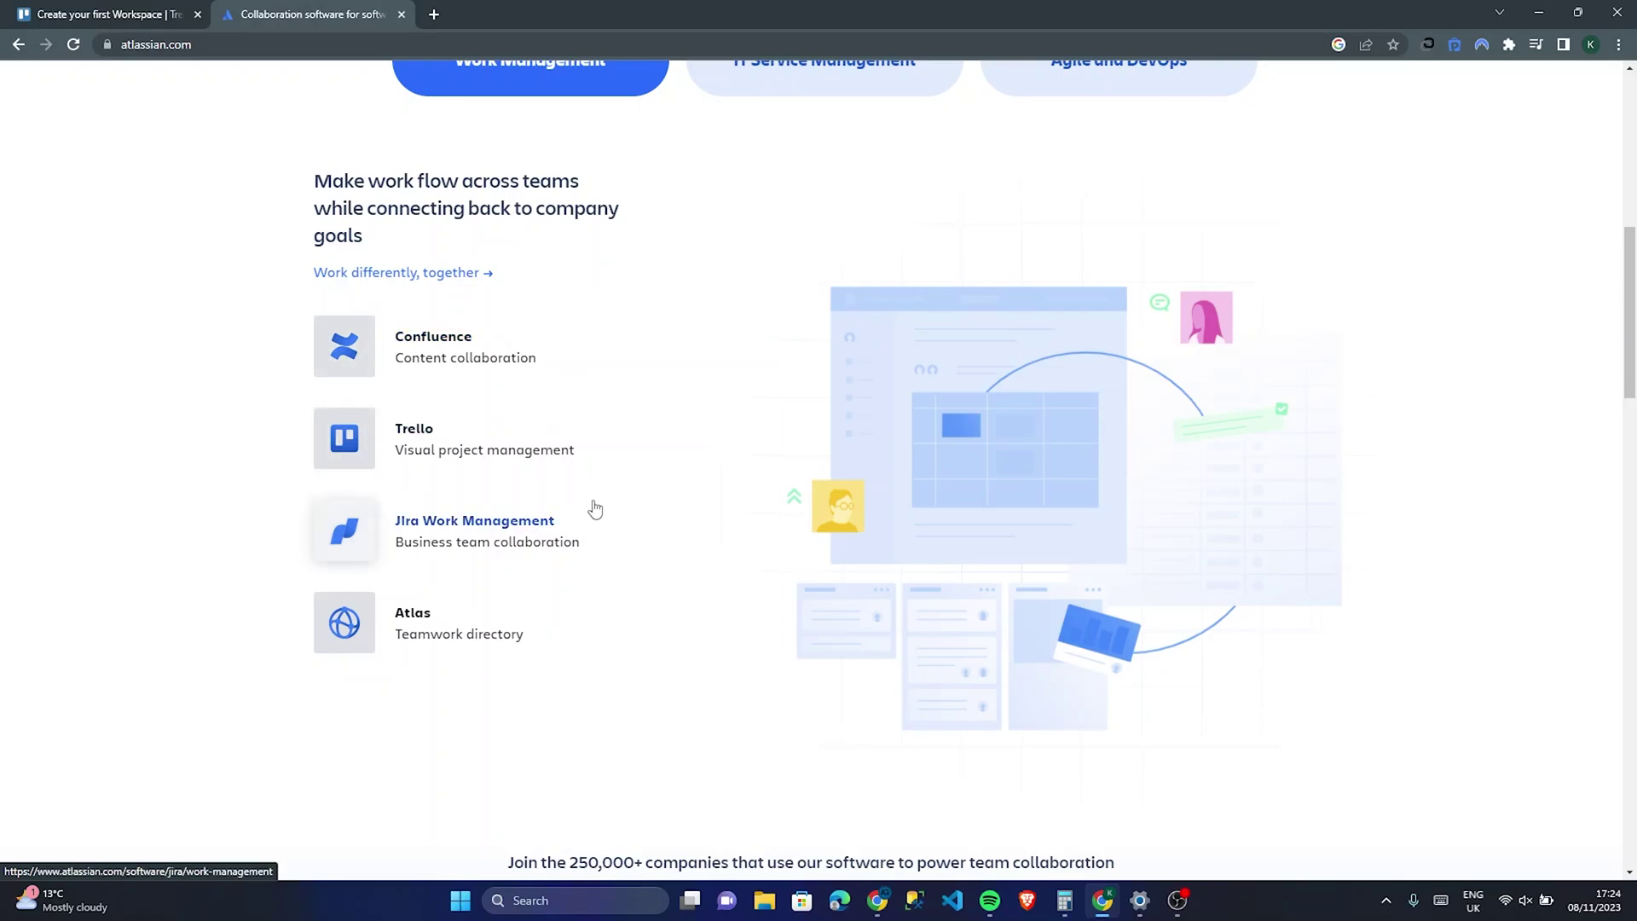
{"action": "scroll", "coordinate": [535, 632], "scroll_direction": "up", "scroll_amount": 9}
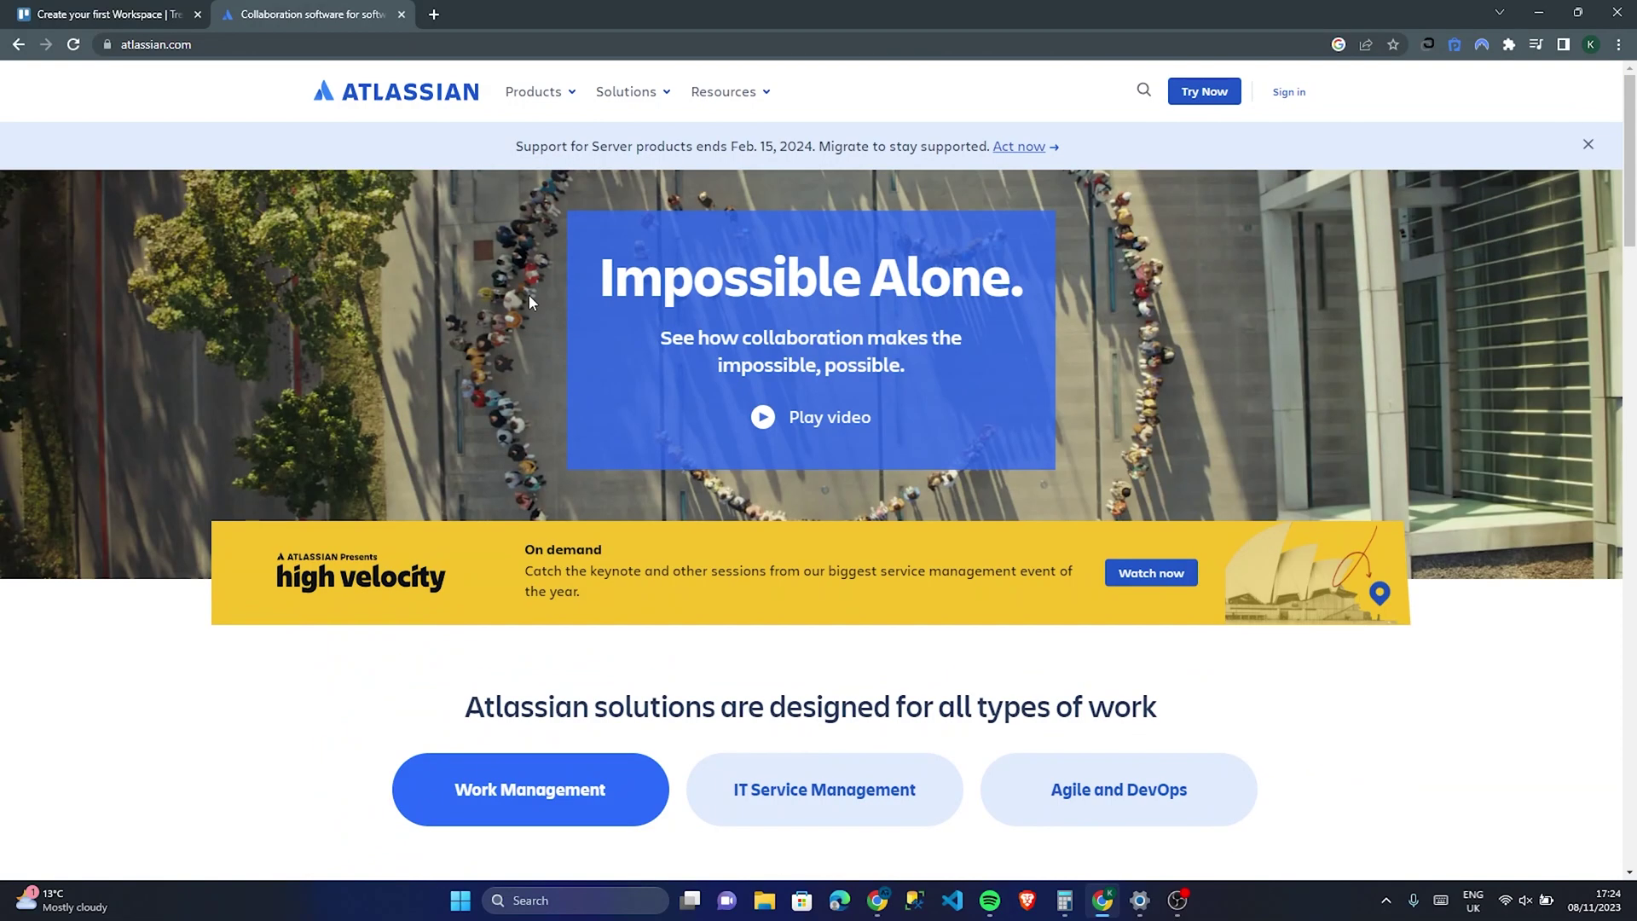
{"action": "left_click", "coordinate": [84, 12]}
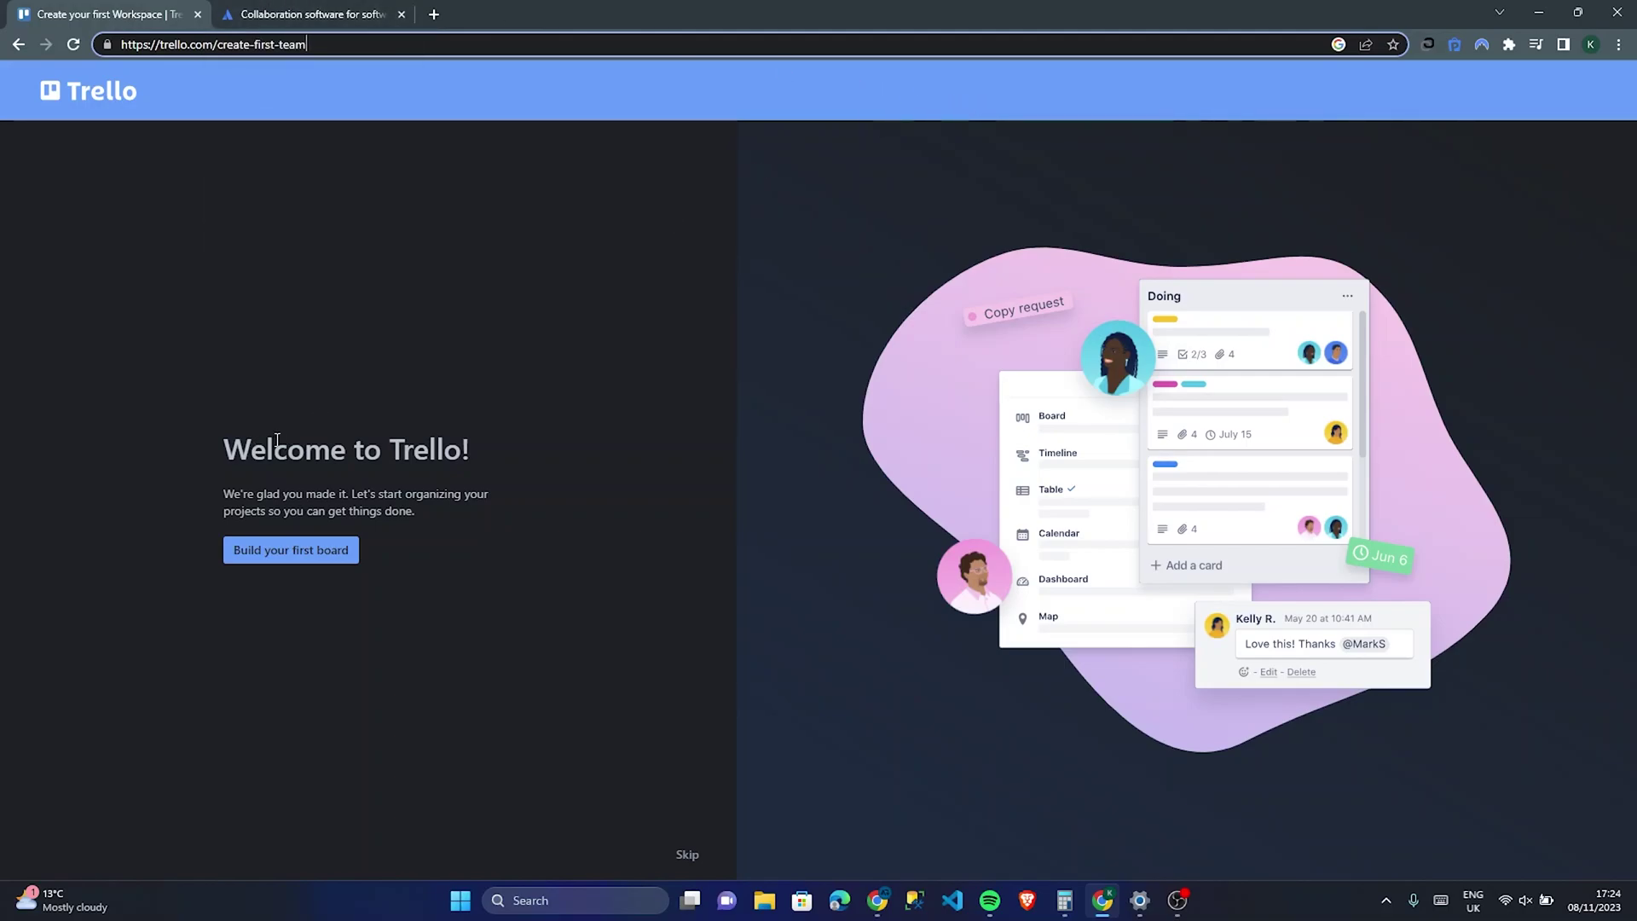
{"action": "left_click", "coordinate": [456, 307]}
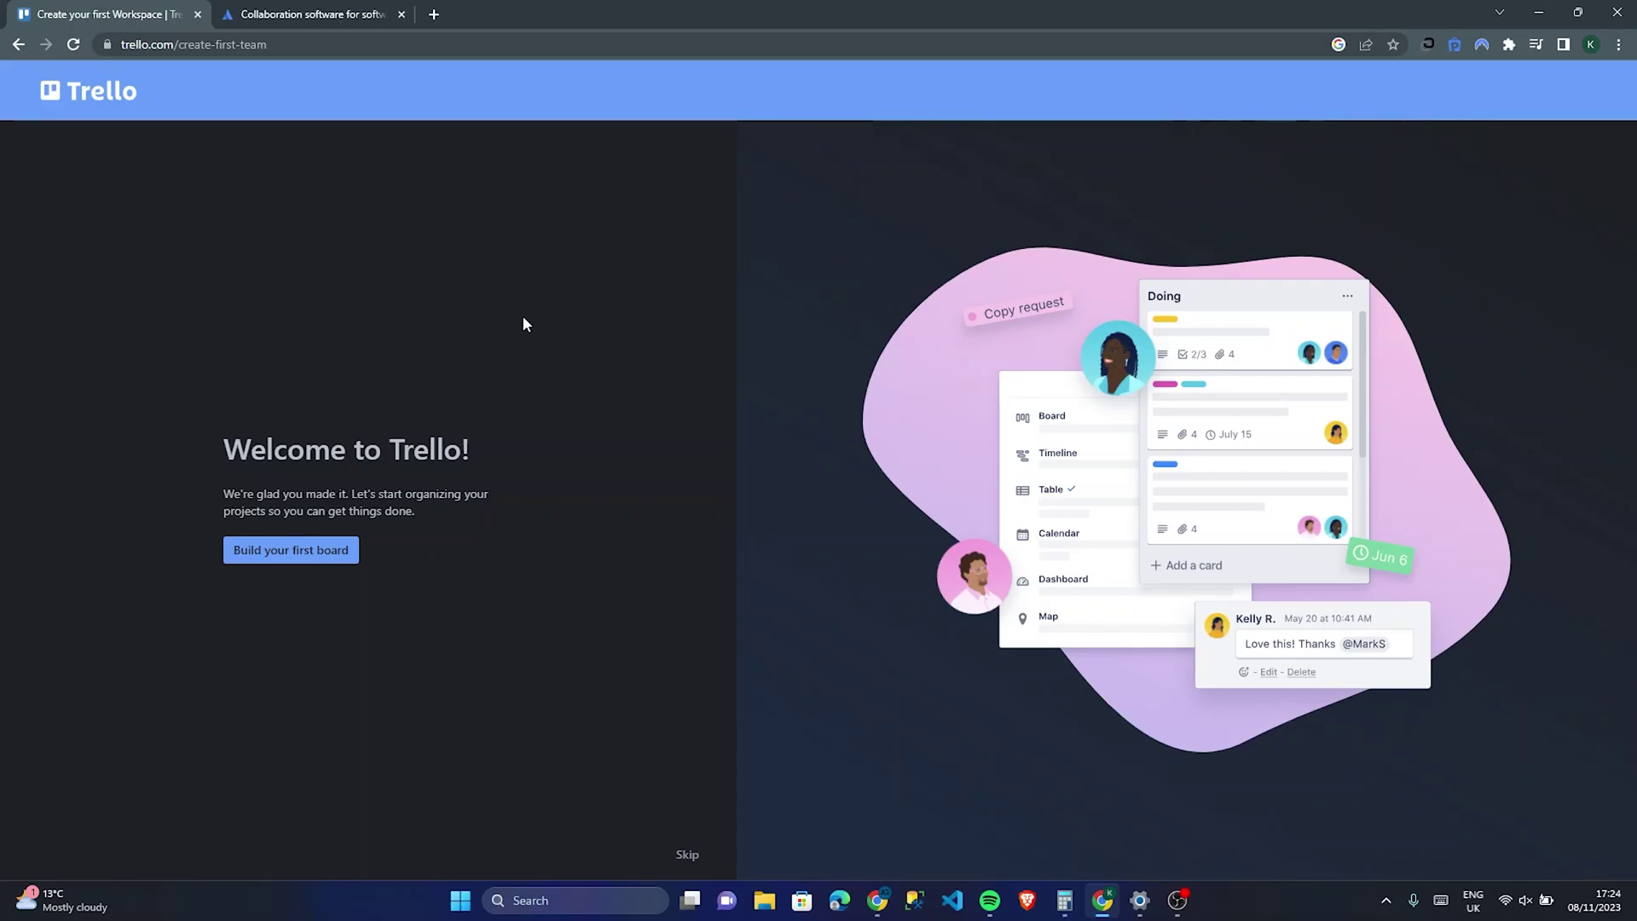
Step: Name the first board 'Software Project 1', correcting the 'Porject' typo
{"action": "left_click", "coordinate": [330, 563]}
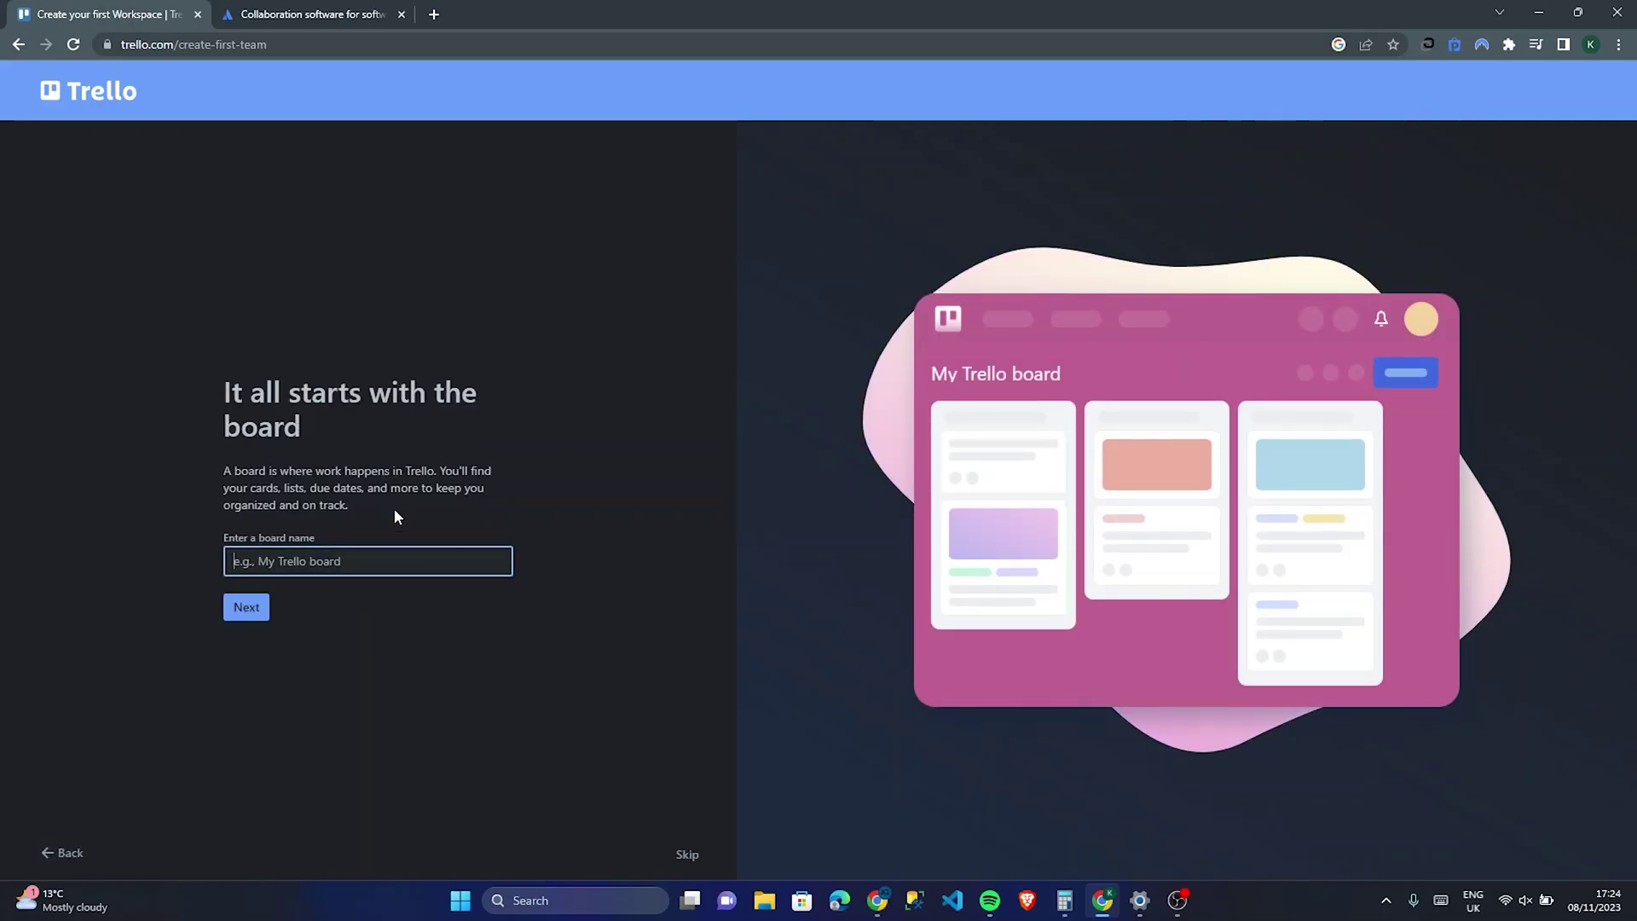
{"action": "type", "text": "So"}
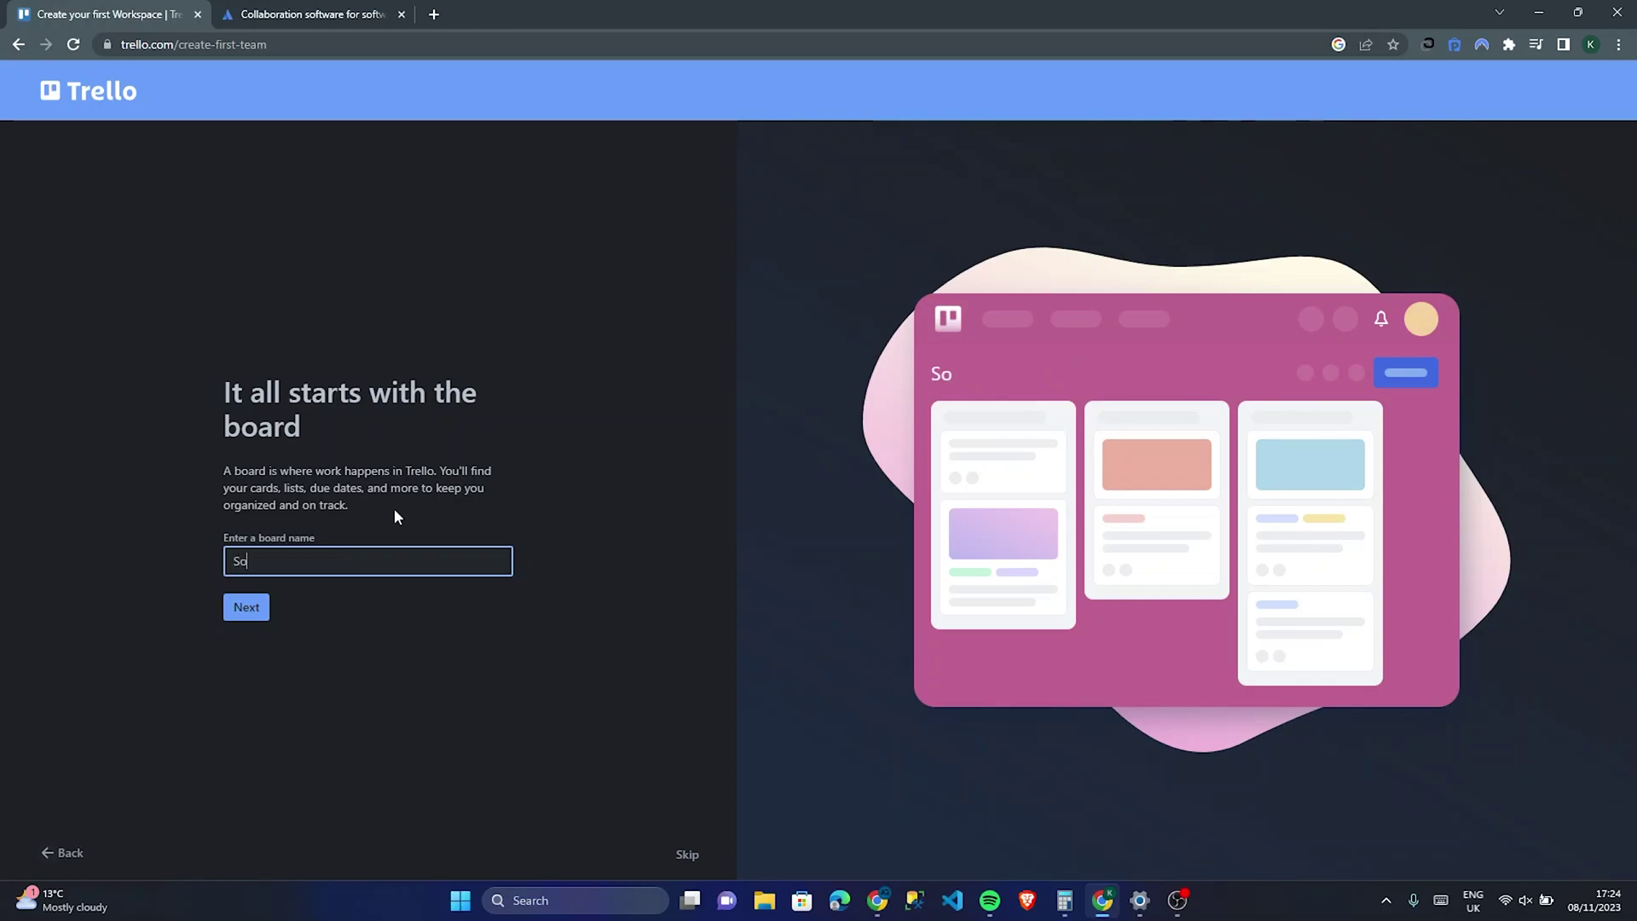
{"action": "type", "text": "ftware Porject 1"}
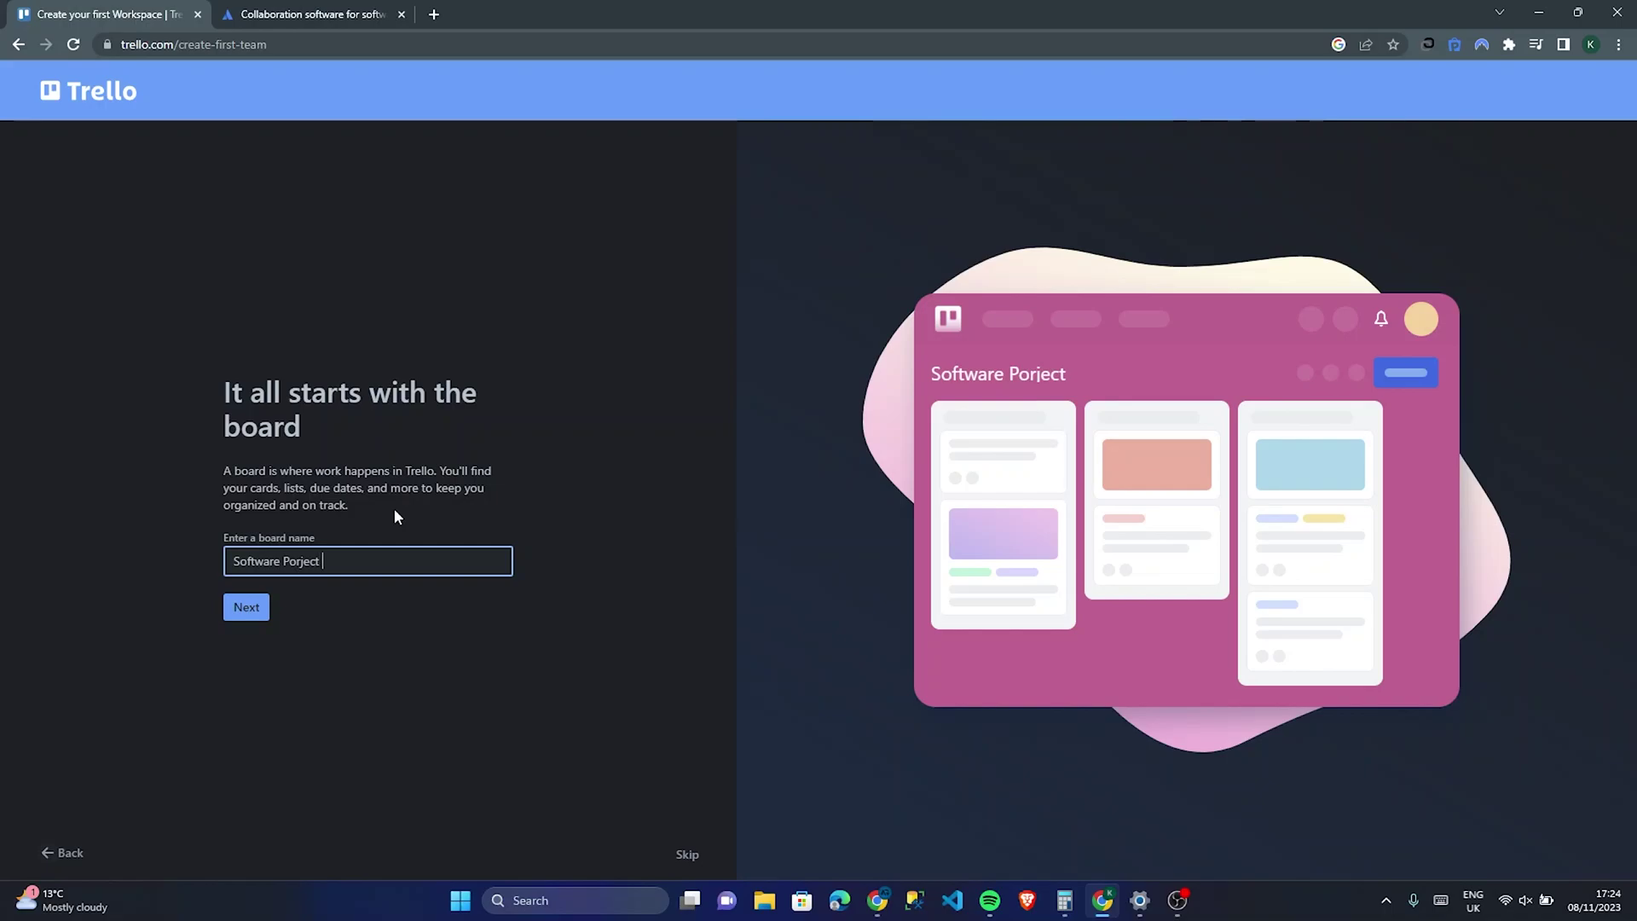
{"action": "key", "text": "Return"}
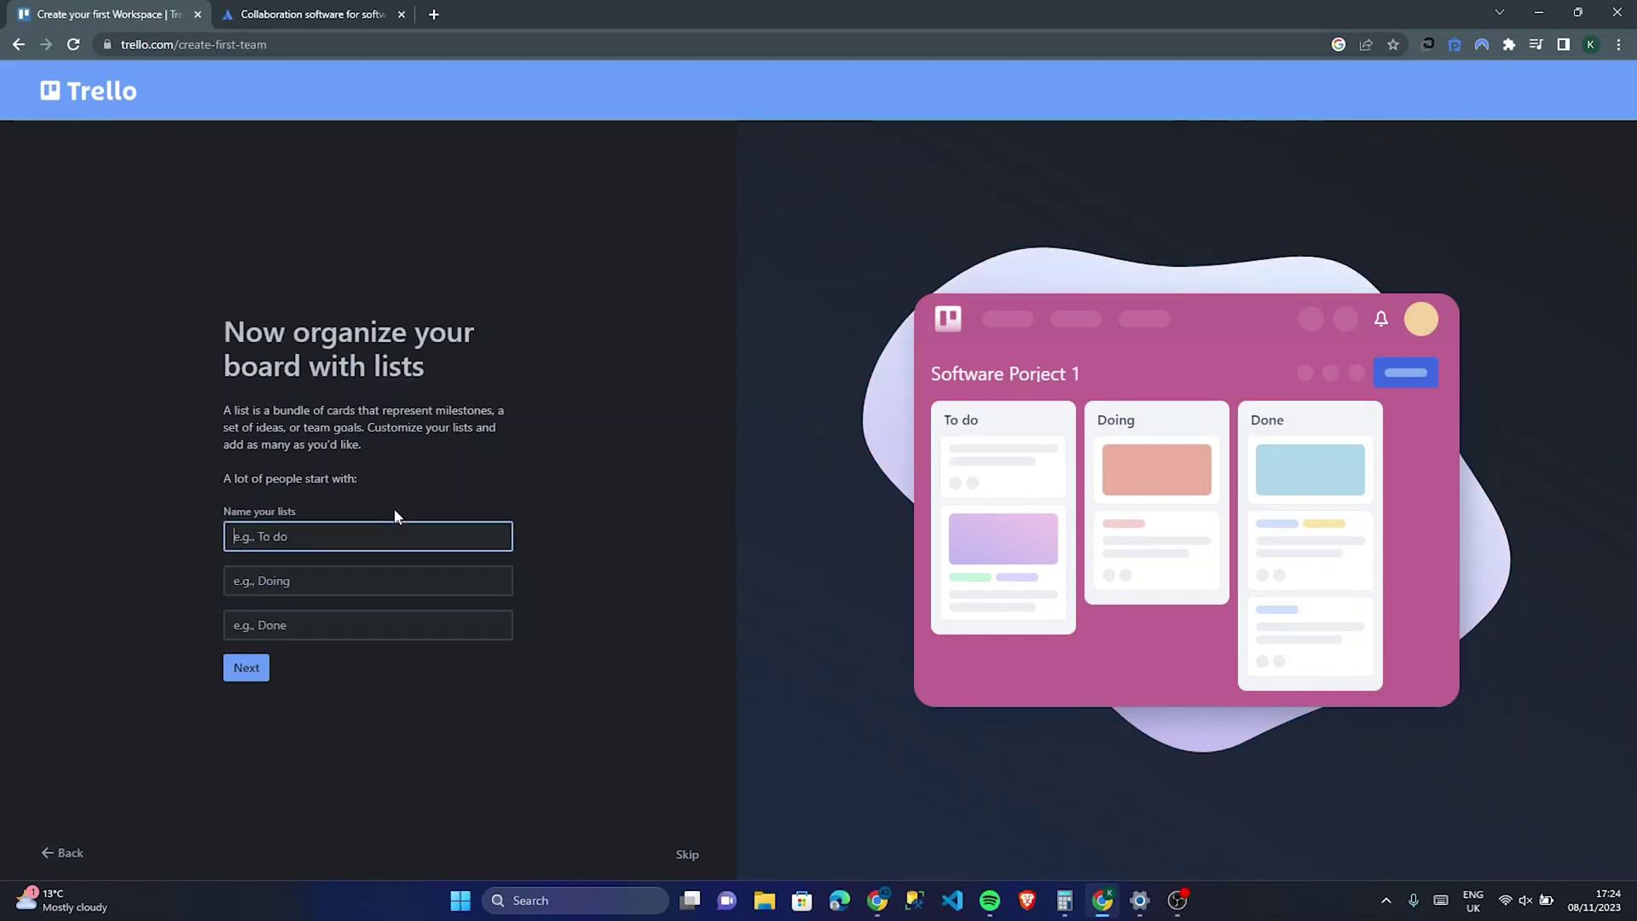
{"action": "left_click", "coordinate": [53, 855]}
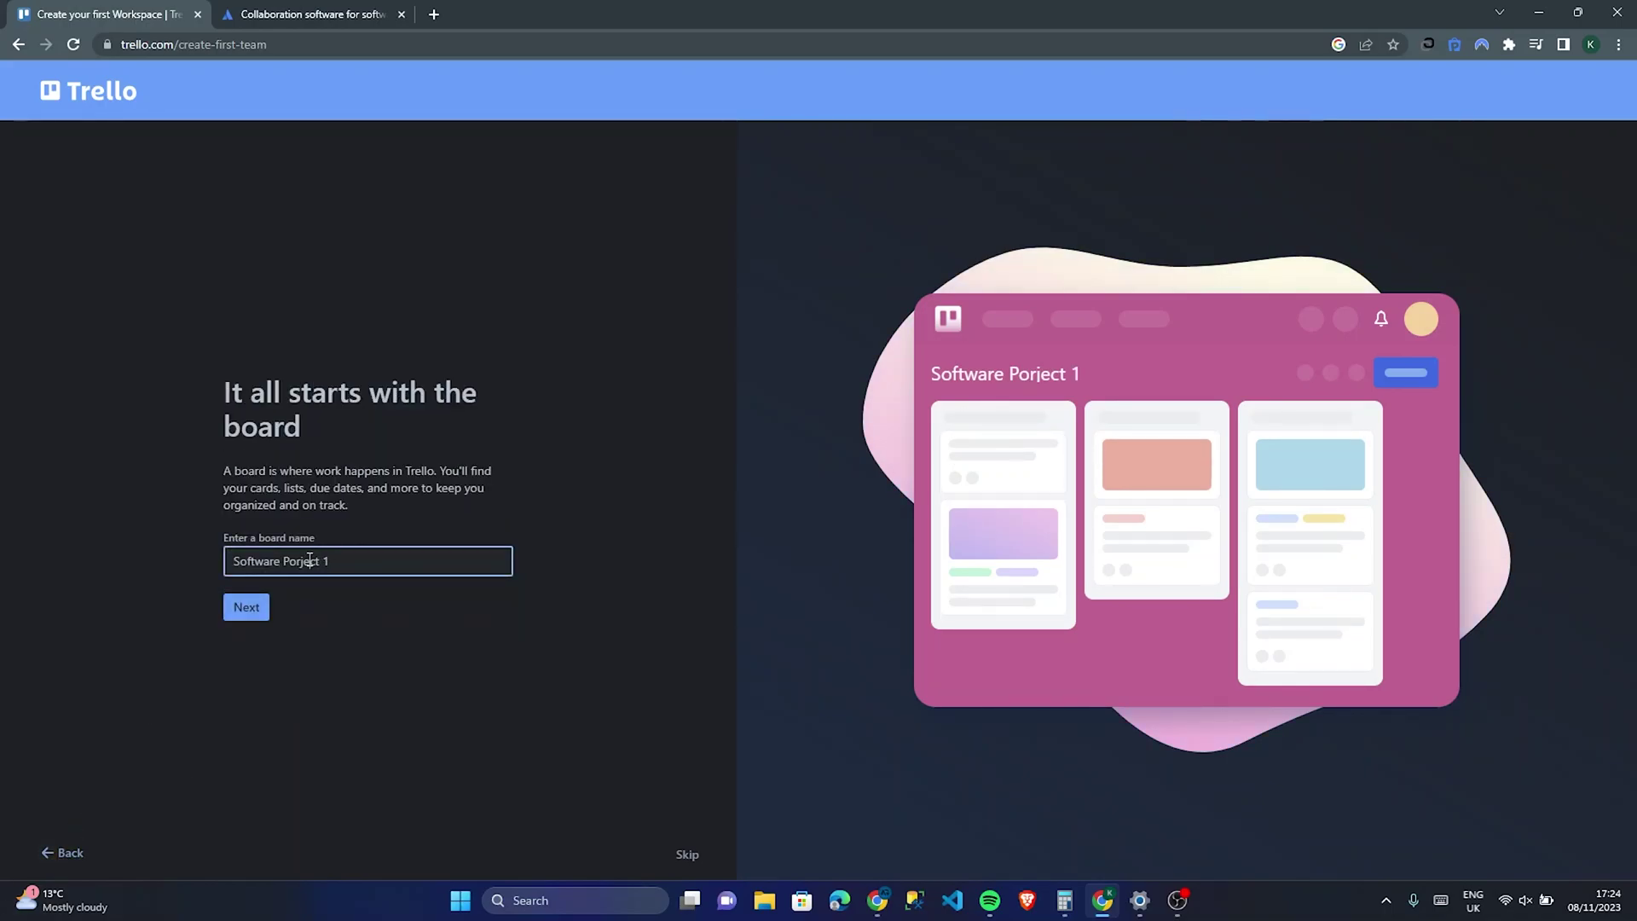
{"action": "double_click", "coordinate": [309, 560]}
{"action": "type", "text": "Project"}
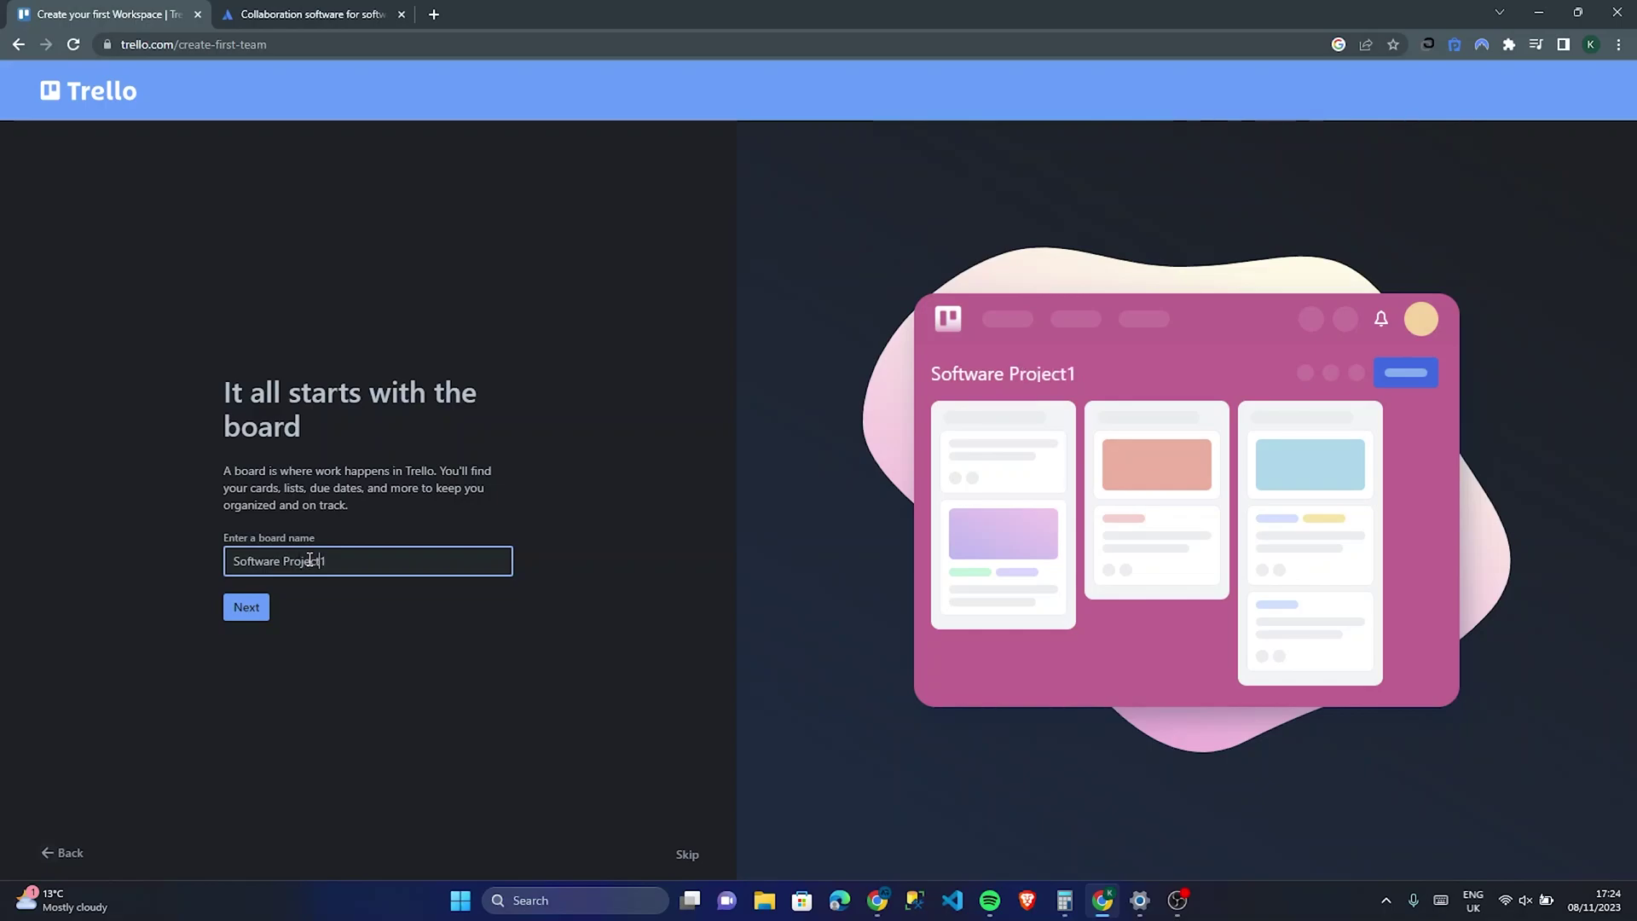
{"action": "left_click", "coordinate": [251, 603]}
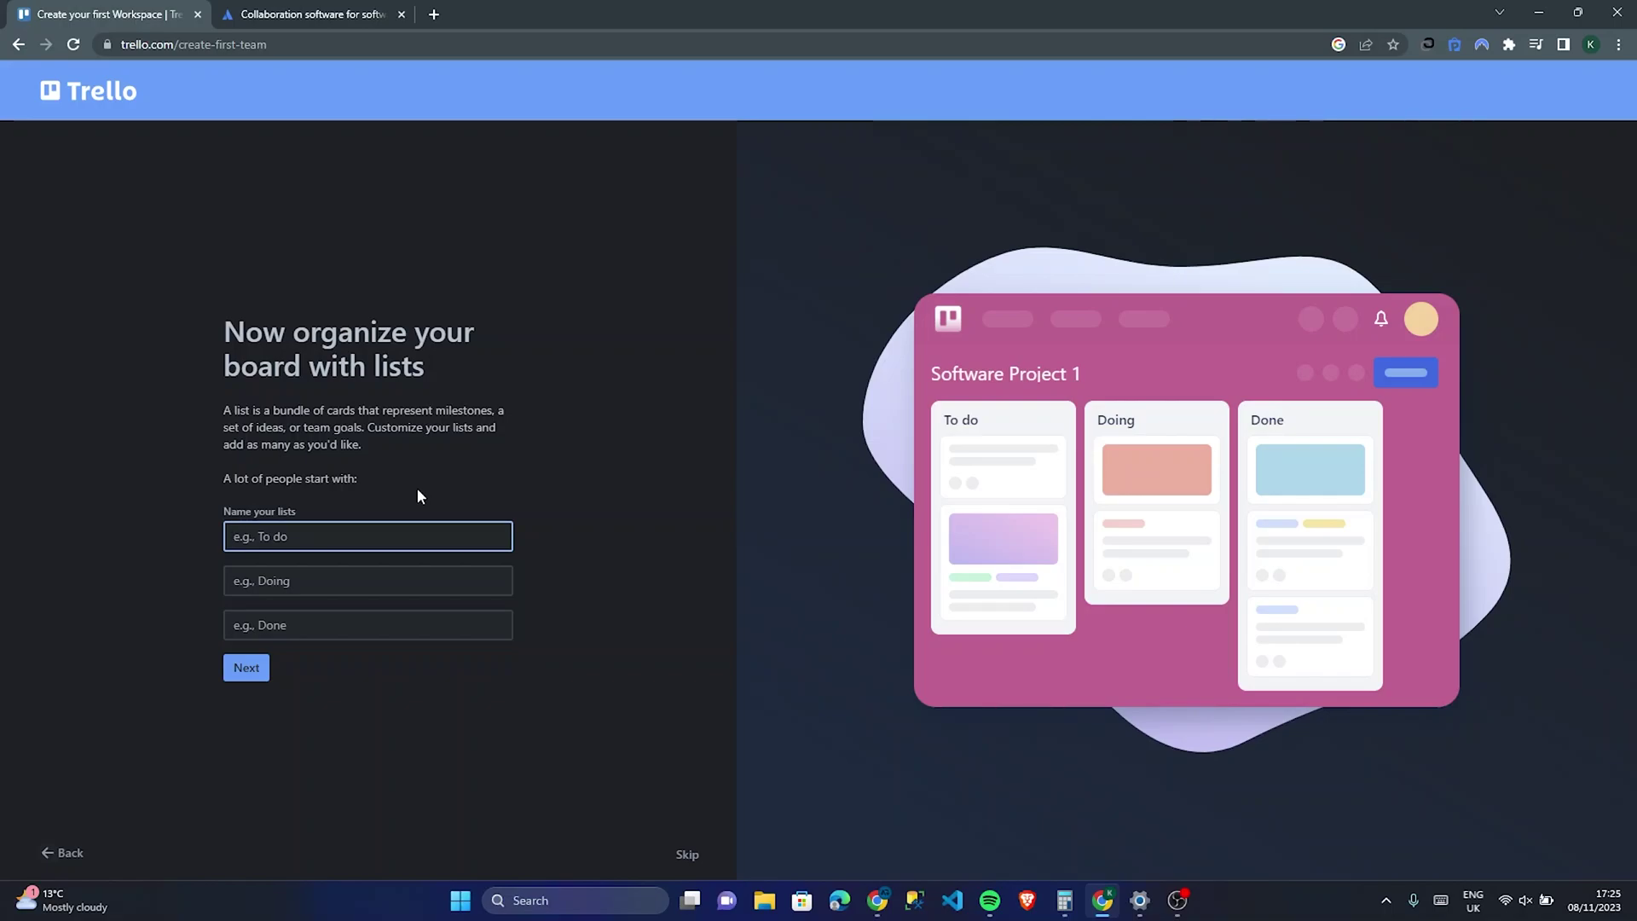
Step: Enter list names To Do, In Development and Bugs, then continue to cards
{"action": "left_click", "coordinate": [361, 577]}
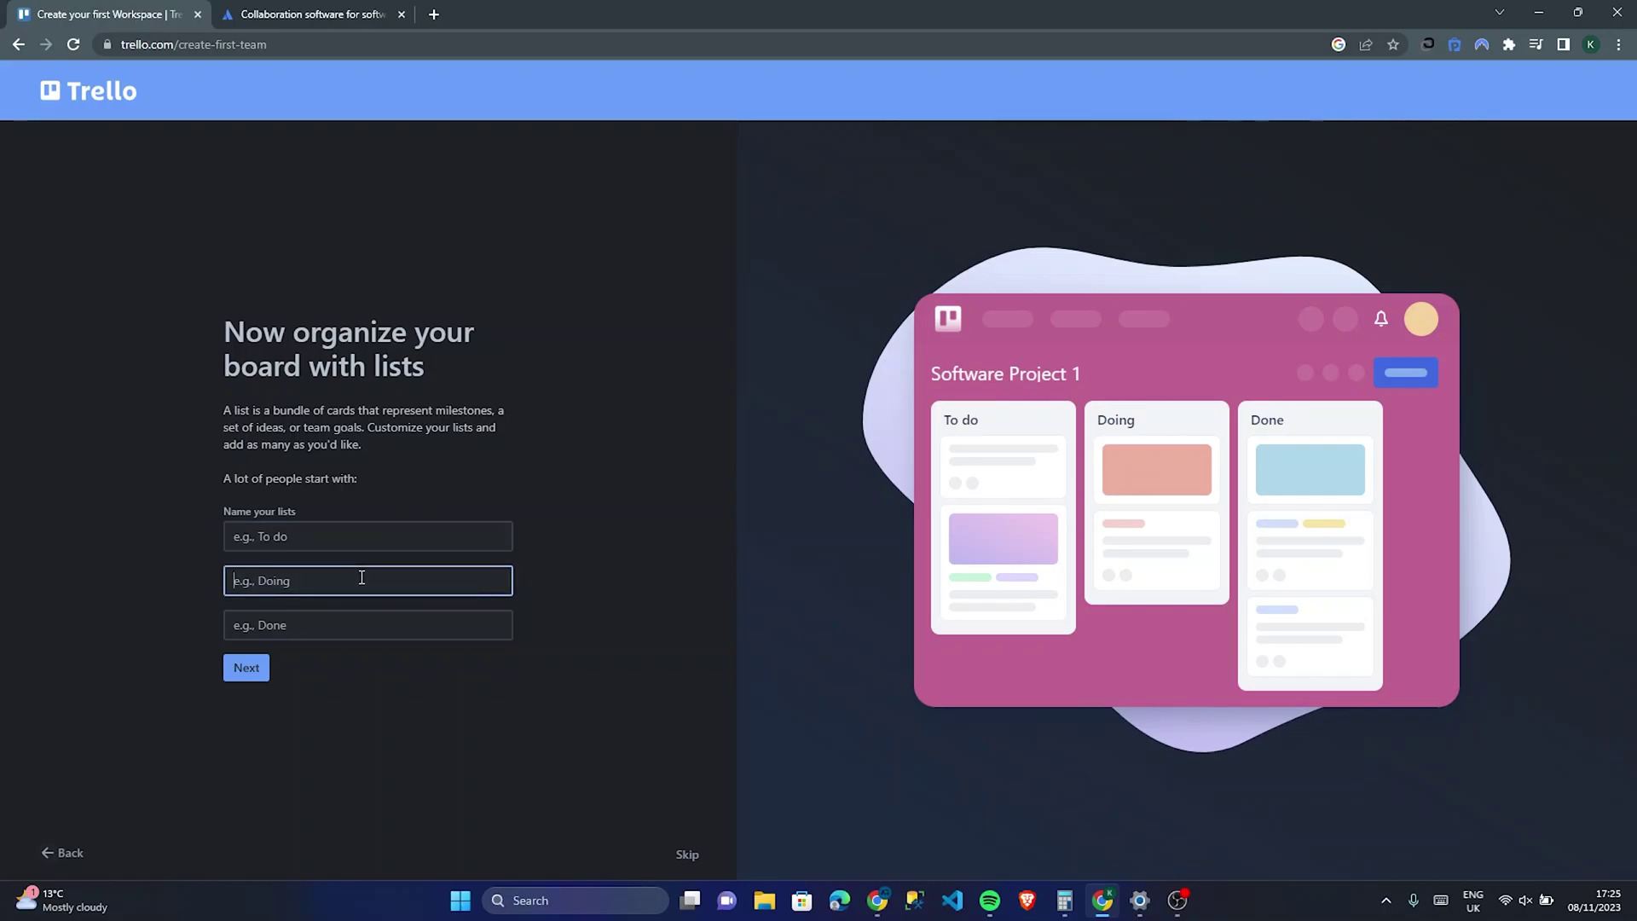
{"action": "type", "text": "In Develop"}
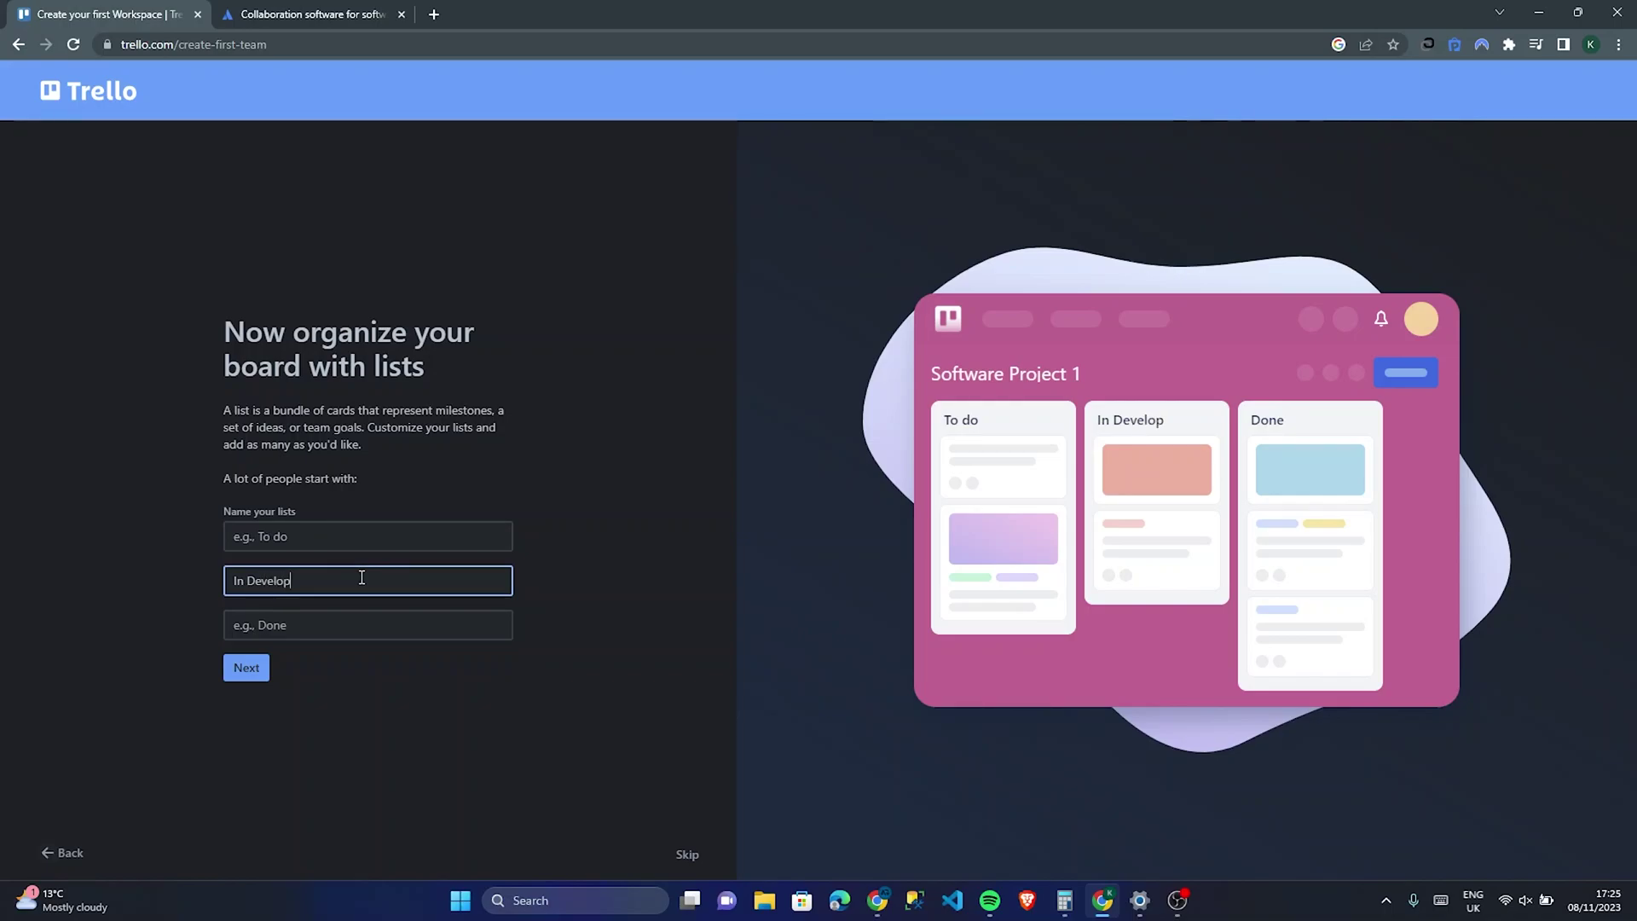
{"action": "type", "text": "ment"}
{"action": "left_click", "coordinate": [334, 615]}
{"action": "type", "text": "Bugs"}
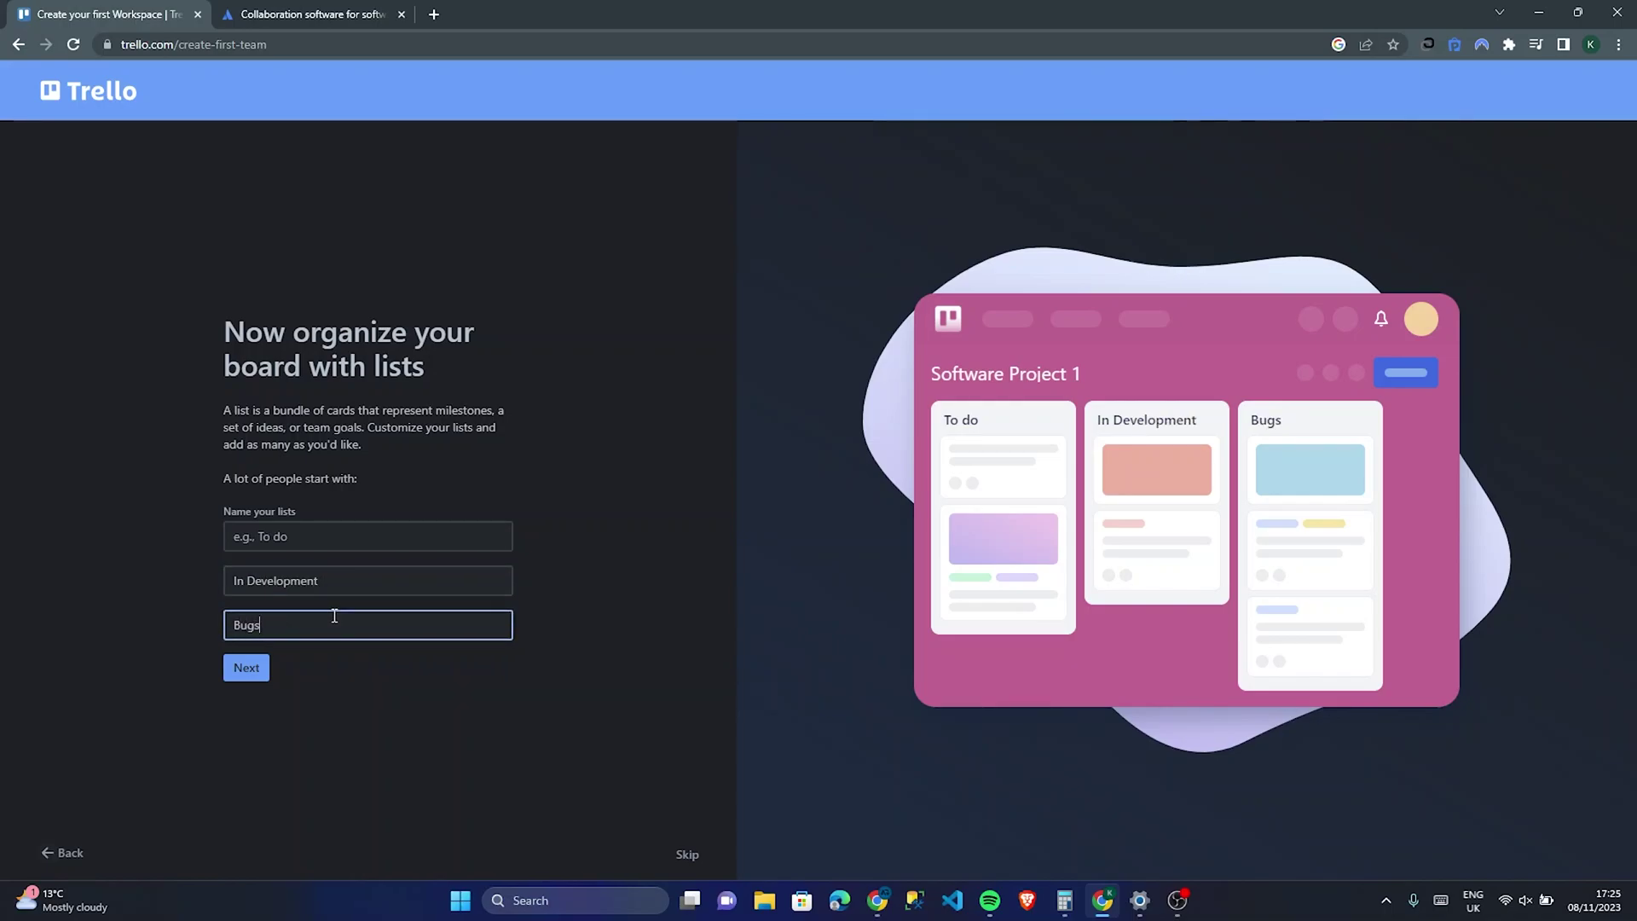
{"action": "left_click", "coordinate": [336, 534]}
{"action": "type", "text": "To "}
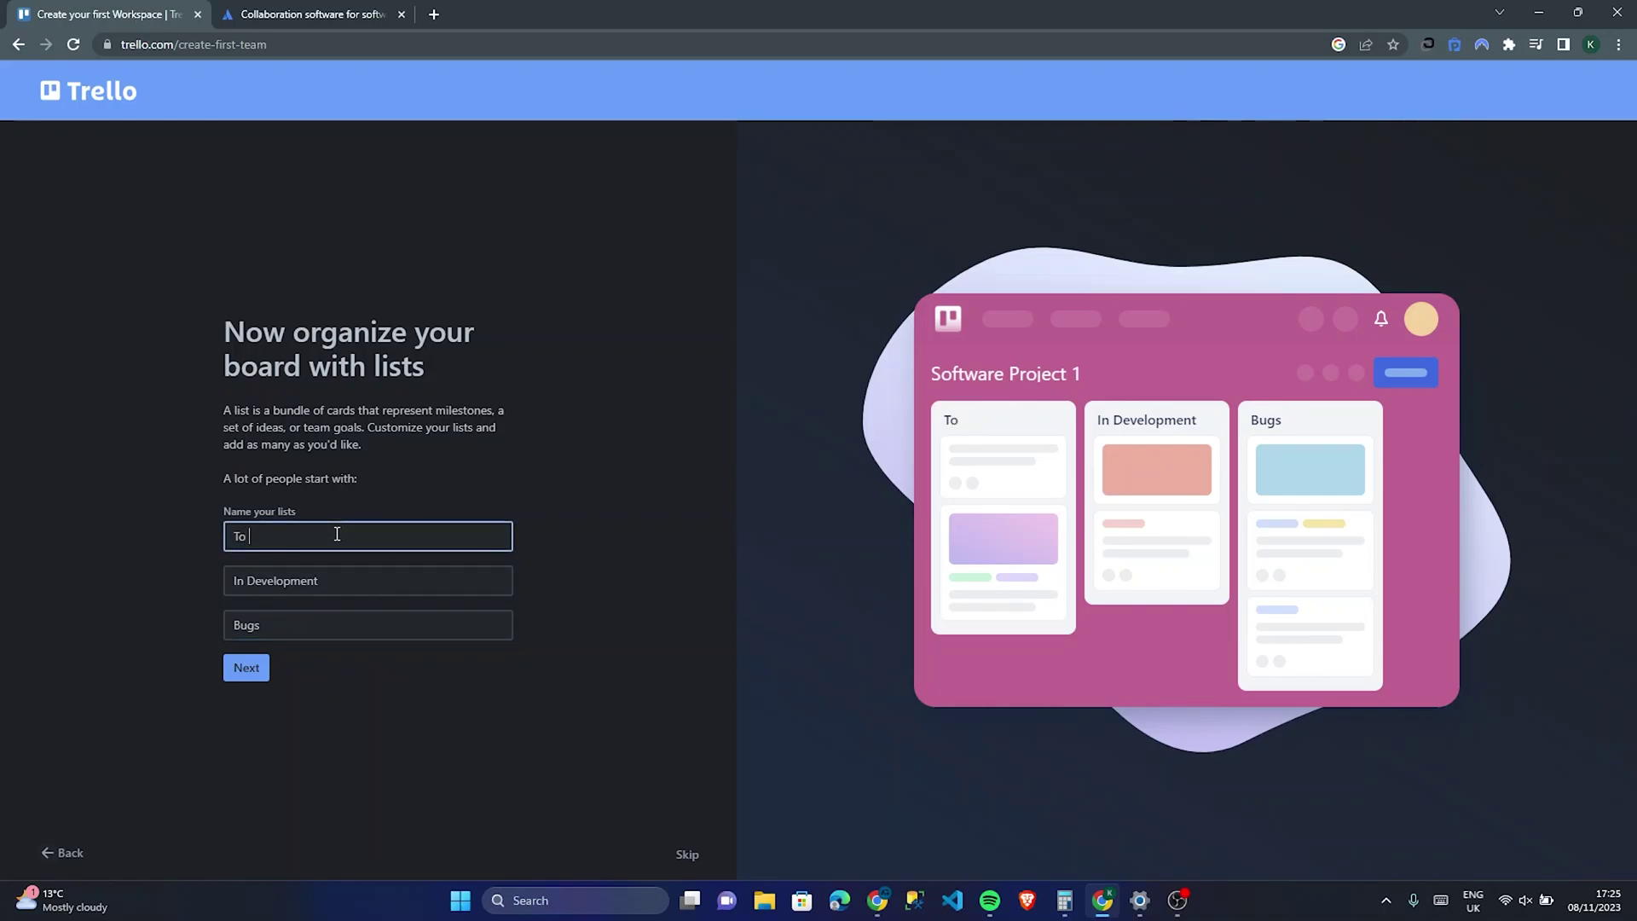
{"action": "type", "text": "D"}
{"action": "key", "text": "BackSpace"}
{"action": "key", "text": "BackSpace"}
{"action": "key", "text": "BackSpace"}
{"action": "key", "text": "BackSpace"}
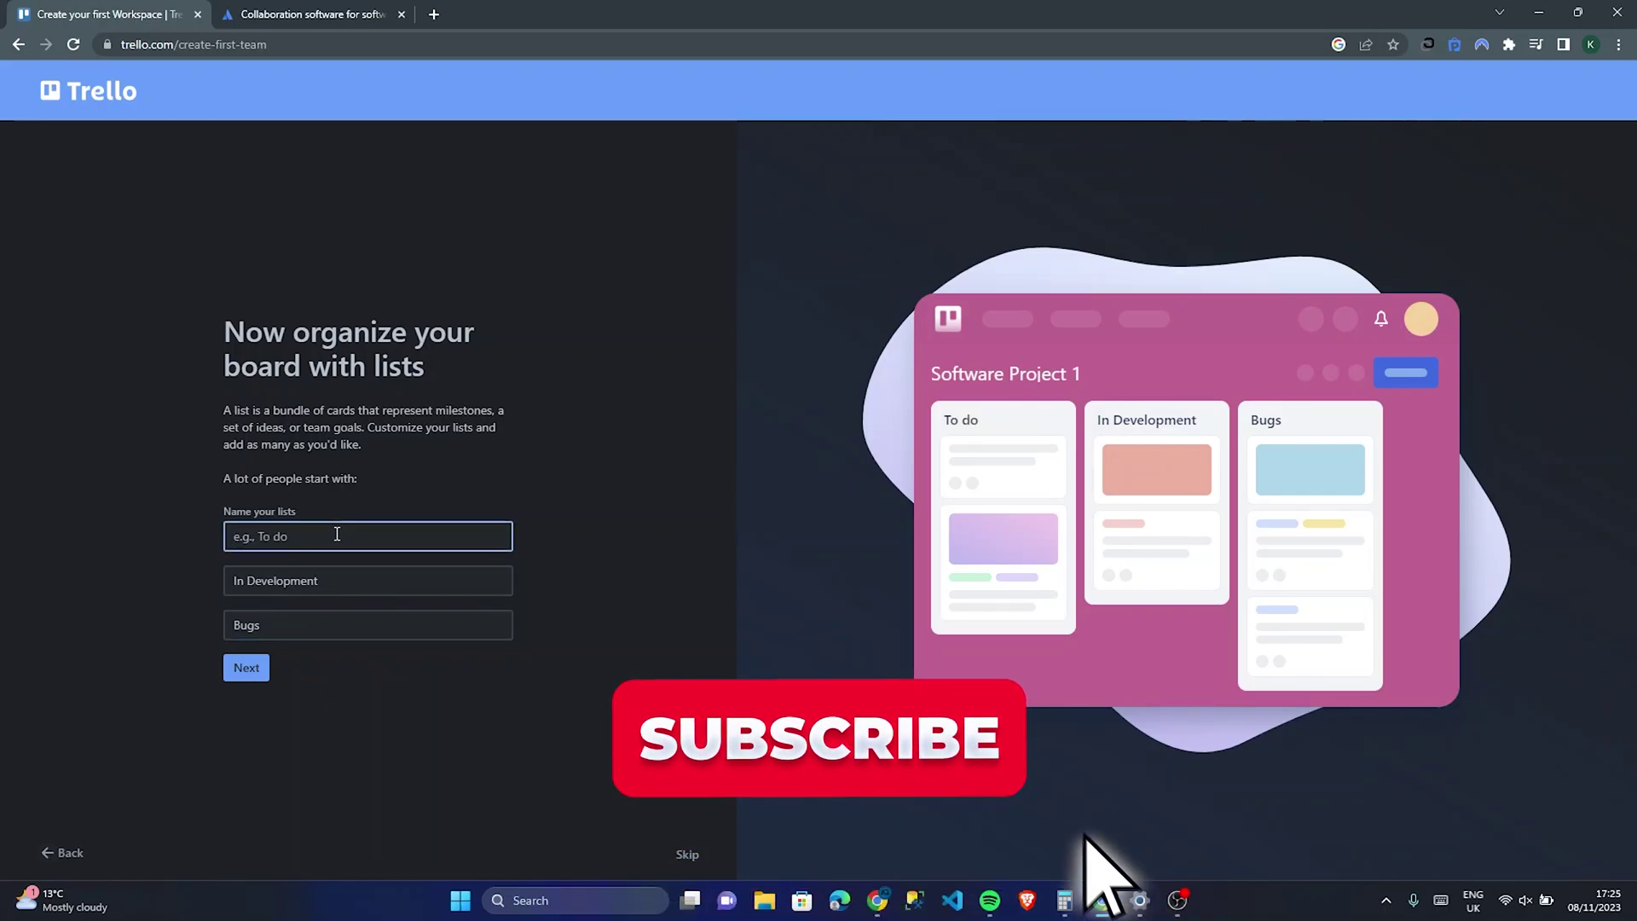
{"action": "type", "text": "TB"}
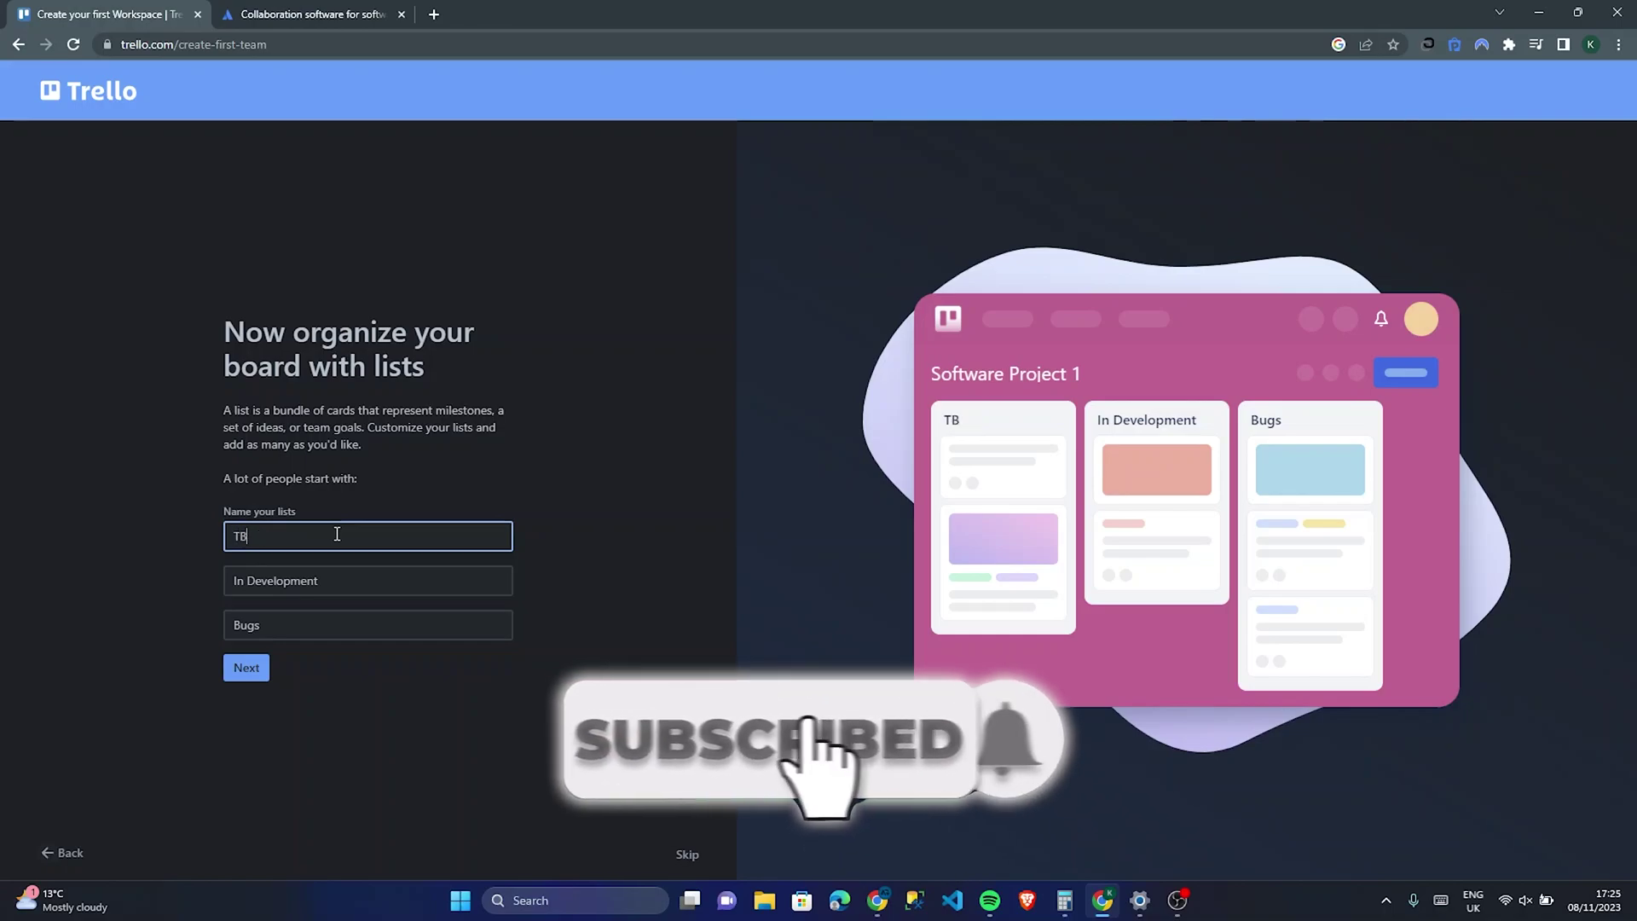
{"action": "key", "text": "BackSpace"}
{"action": "key", "text": "BackSpace"}
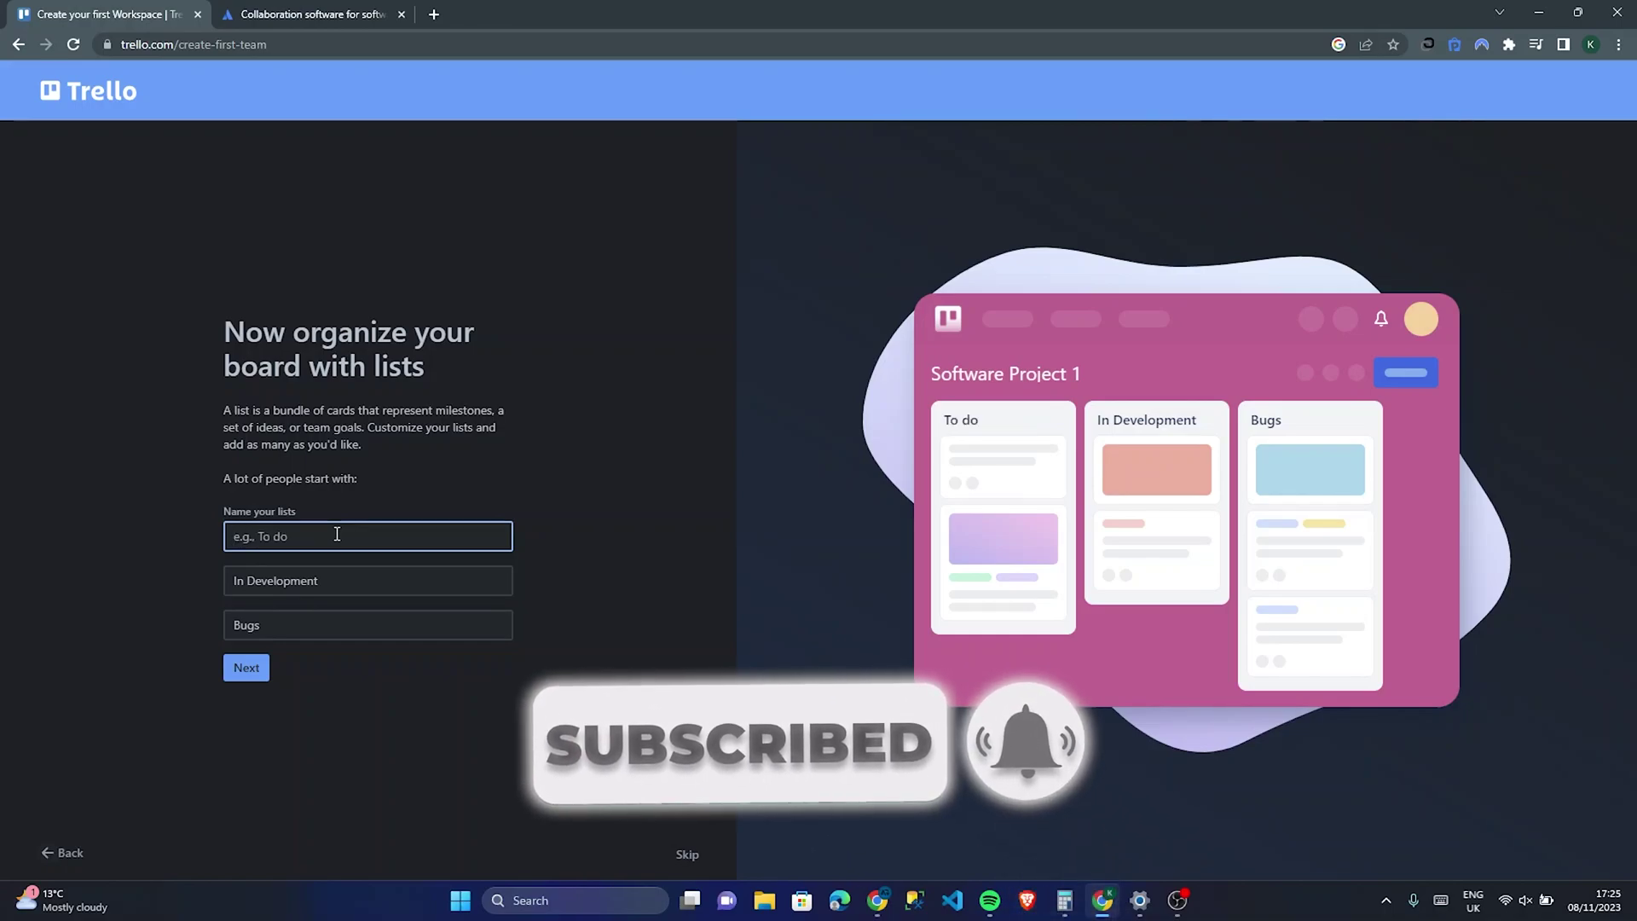
{"action": "type", "text": "To Do"}
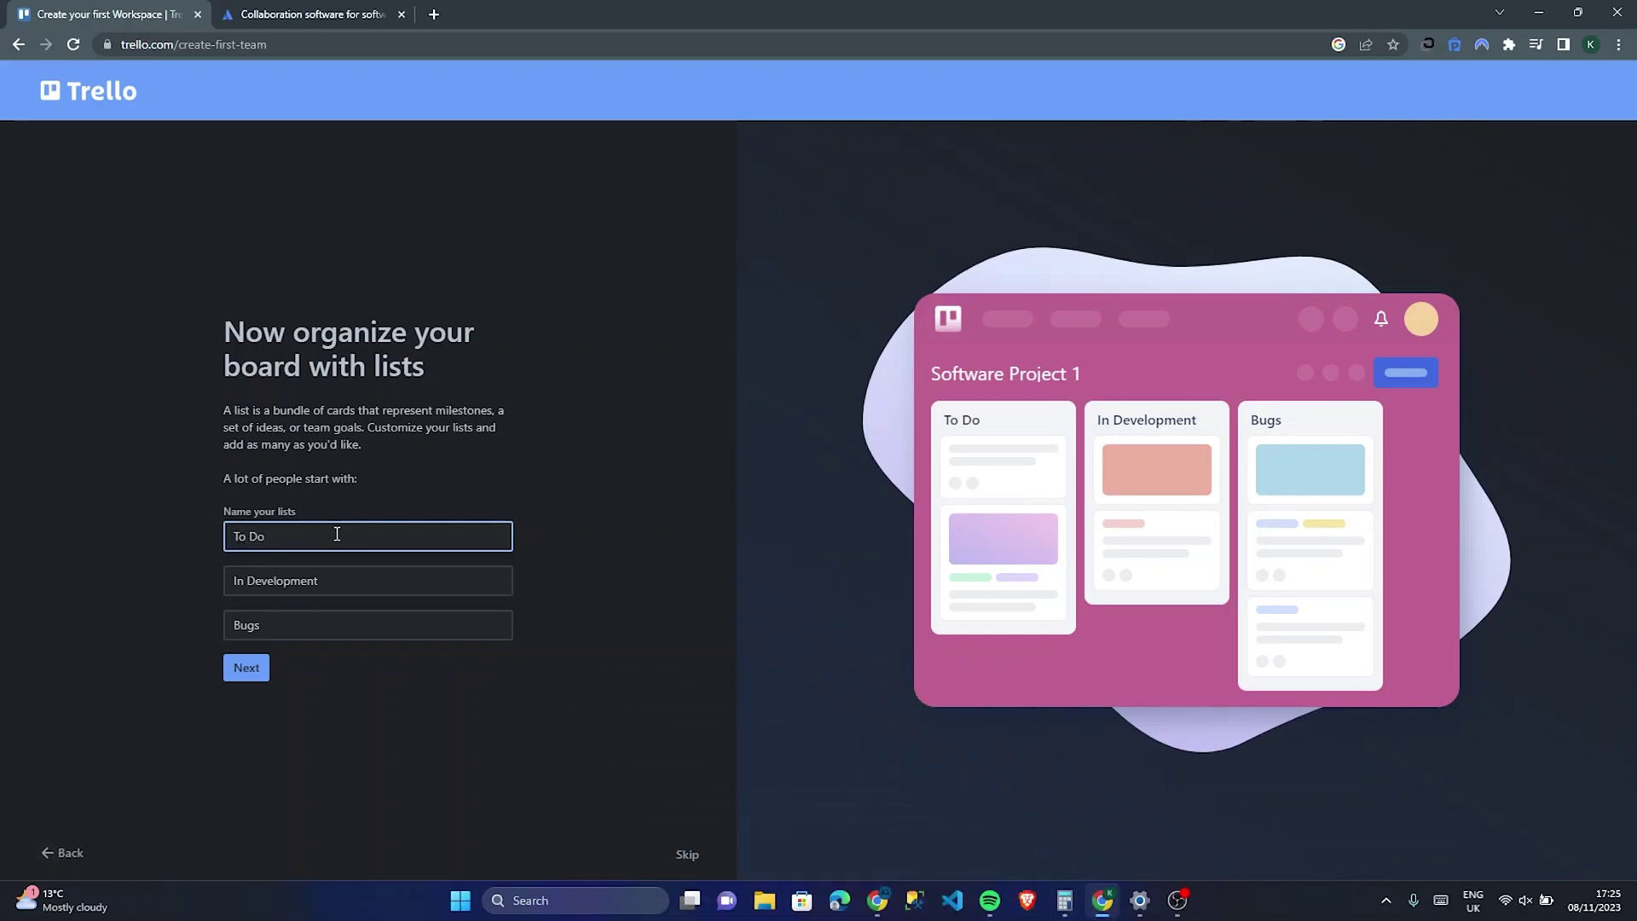
{"action": "left_click", "coordinate": [246, 669]}
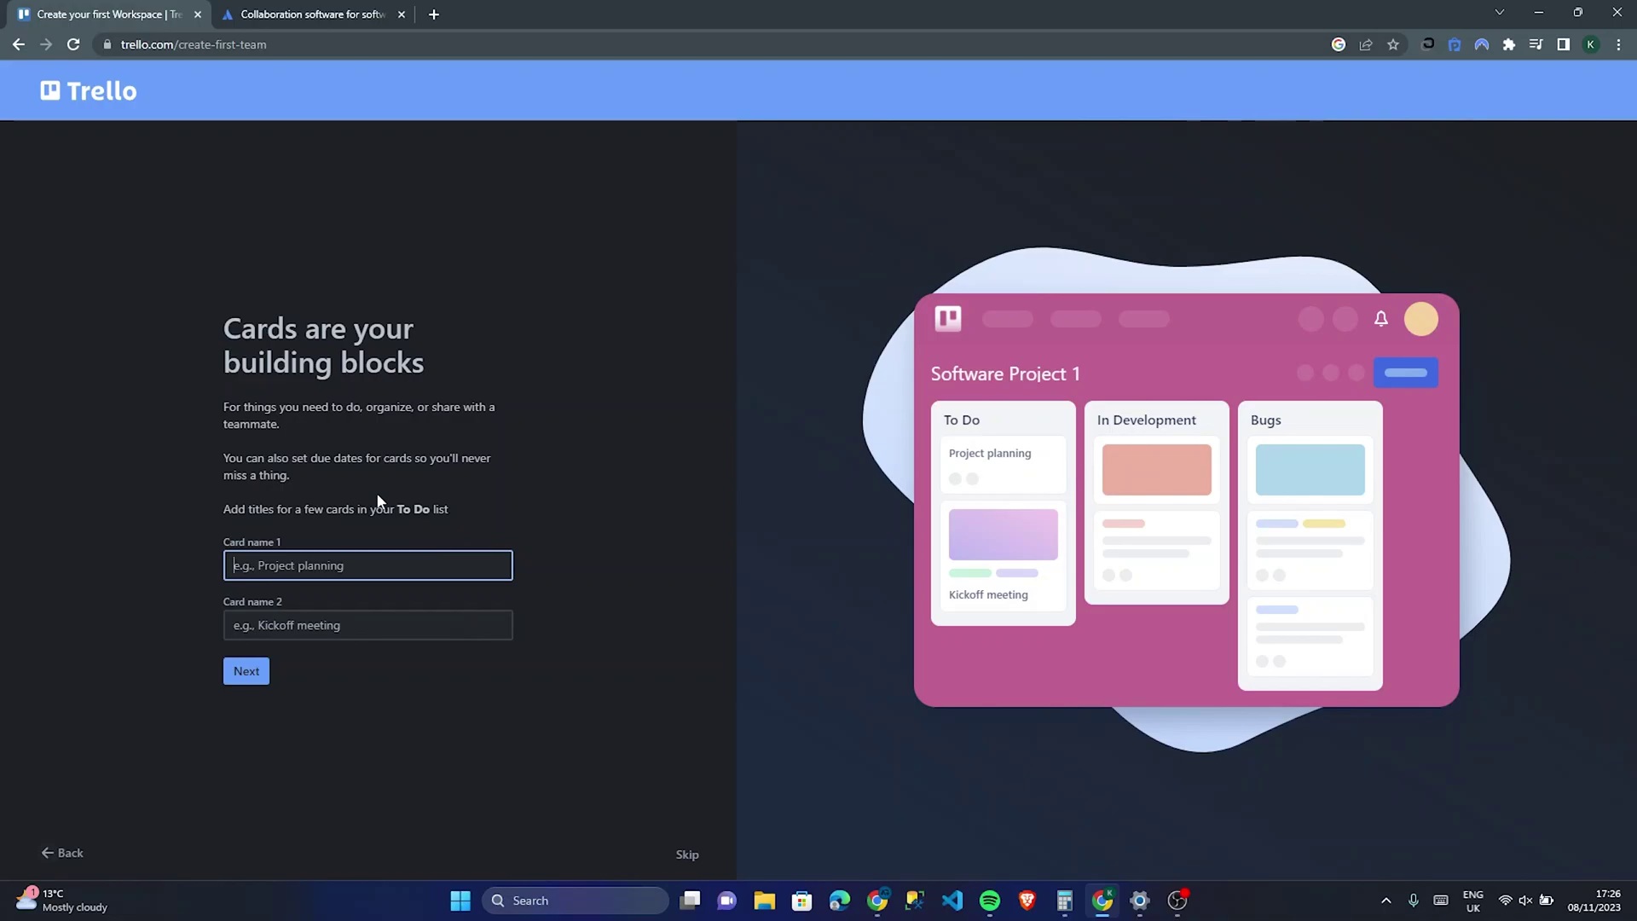
Step: Add the starter cards 'Search Feature' and 'Deletion feature' to To Do
{"action": "type", "text": "Search"}
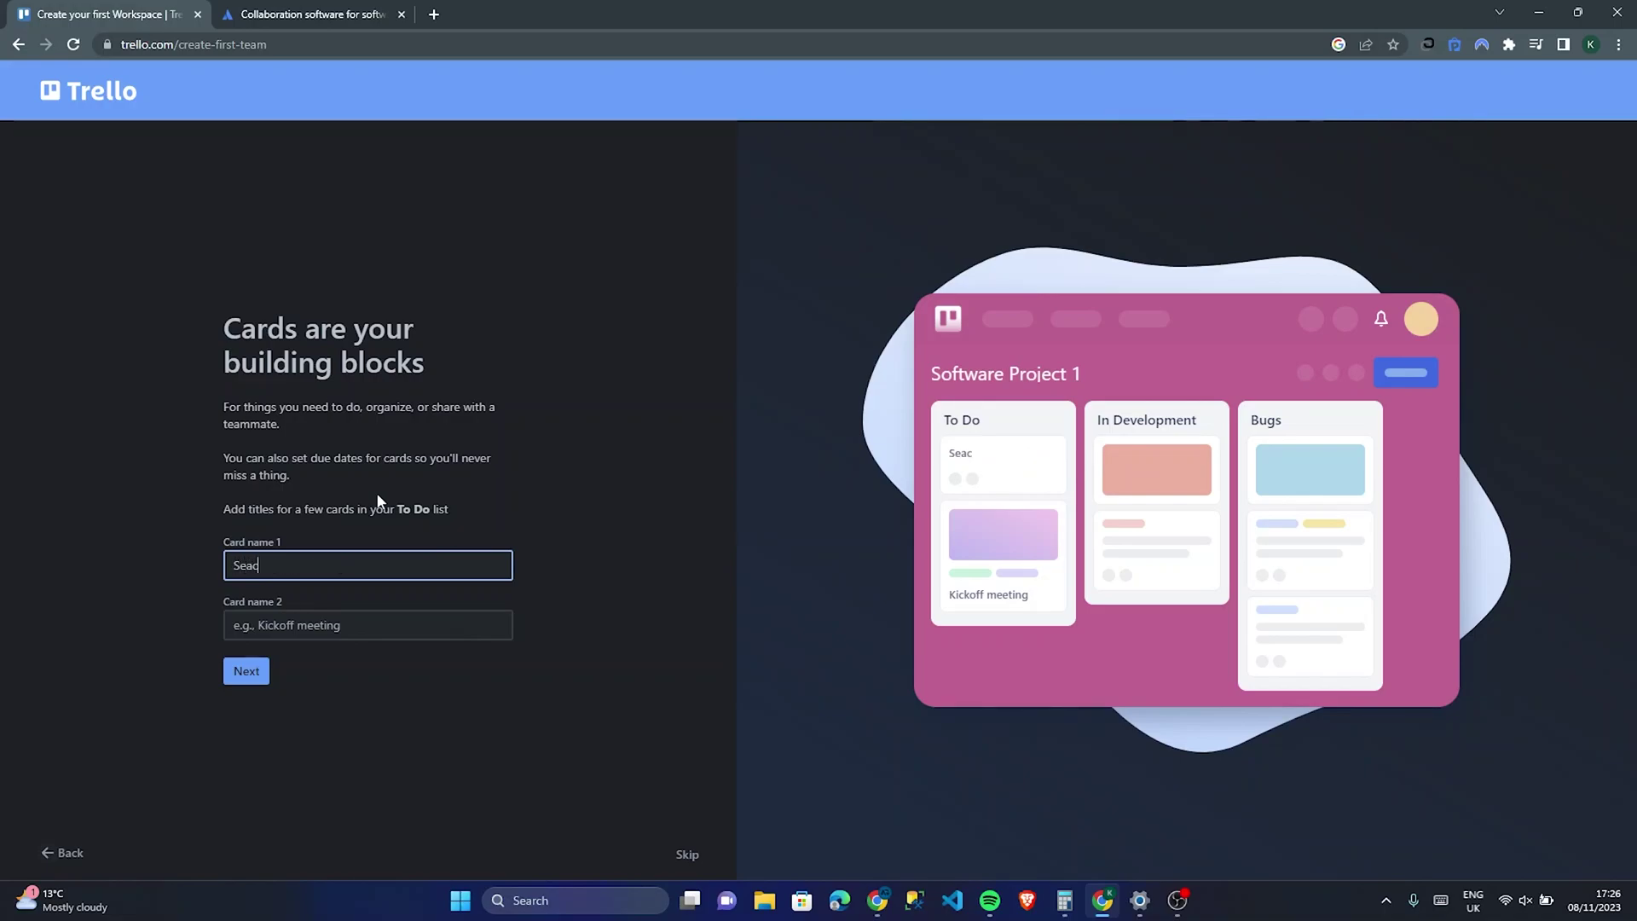
{"action": "type", "text": " Feature"}
{"action": "left_click", "coordinate": [433, 635]}
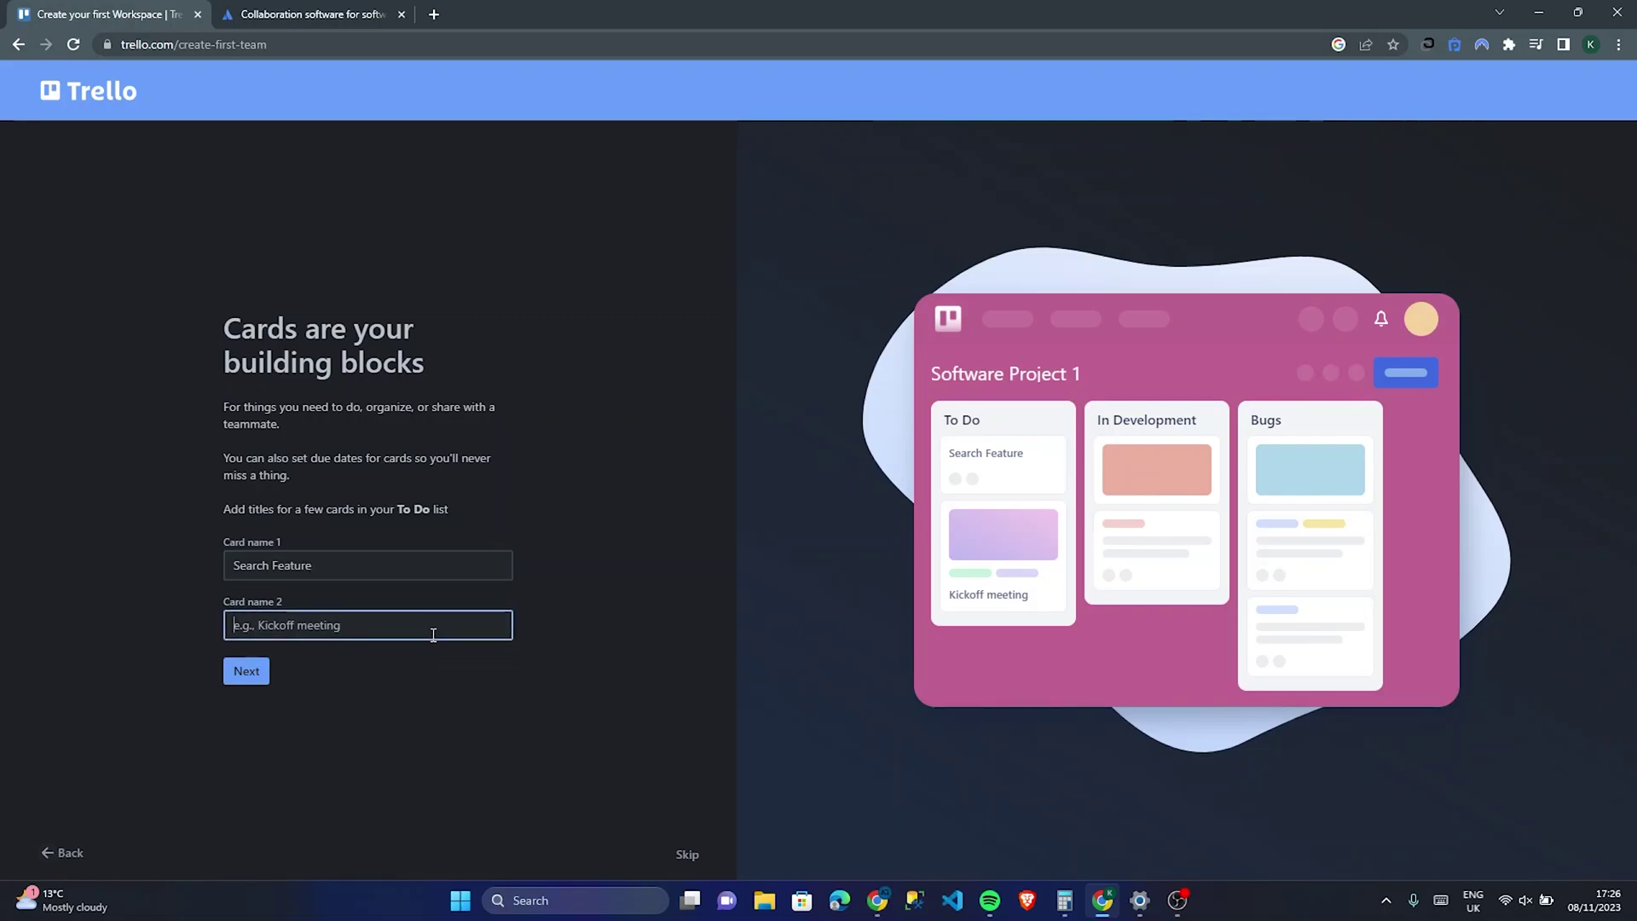
{"action": "type", "text": "Deletion feature"}
{"action": "left_click", "coordinate": [246, 671]}
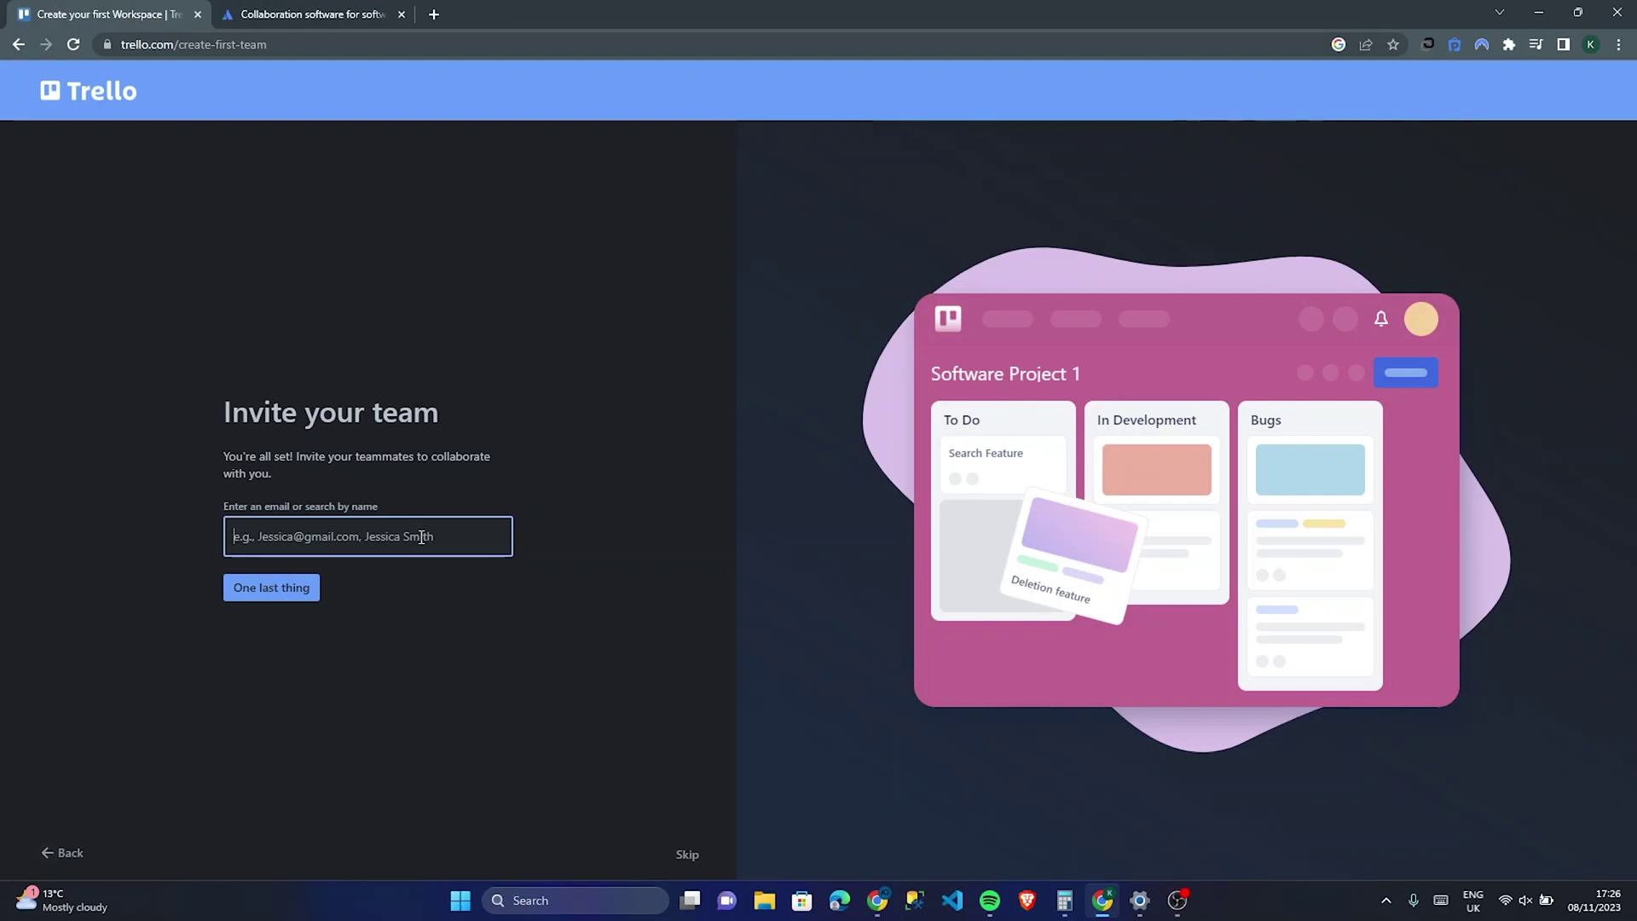
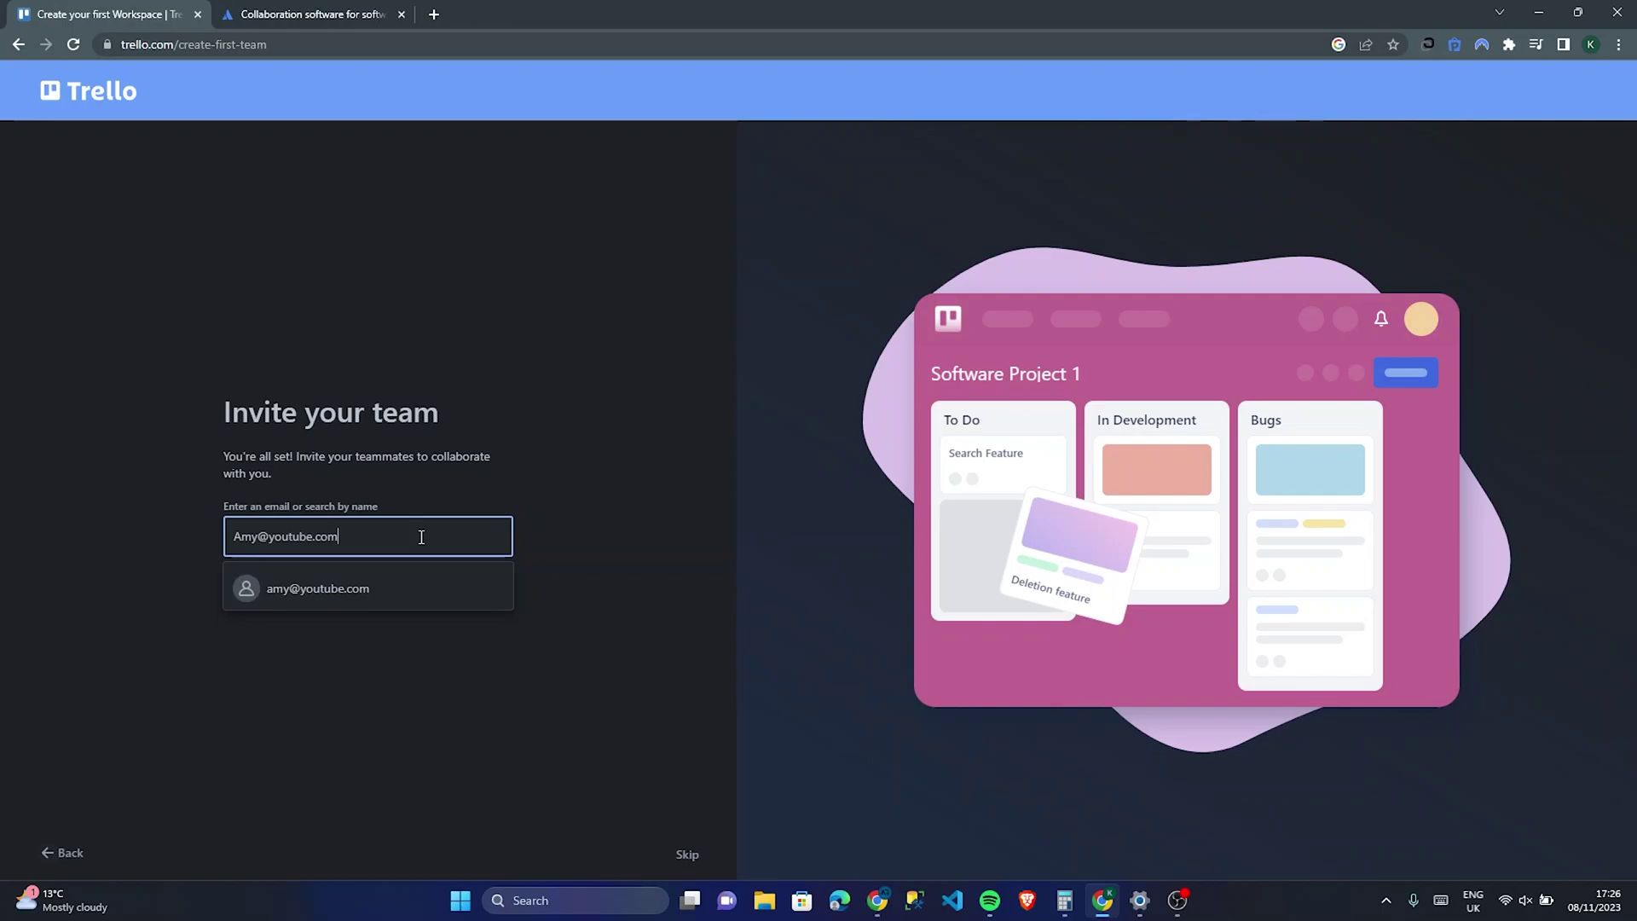
Step: Invite a teammate by their e-mail address and skip the Premium trial offer
{"action": "left_click", "coordinate": [387, 574]}
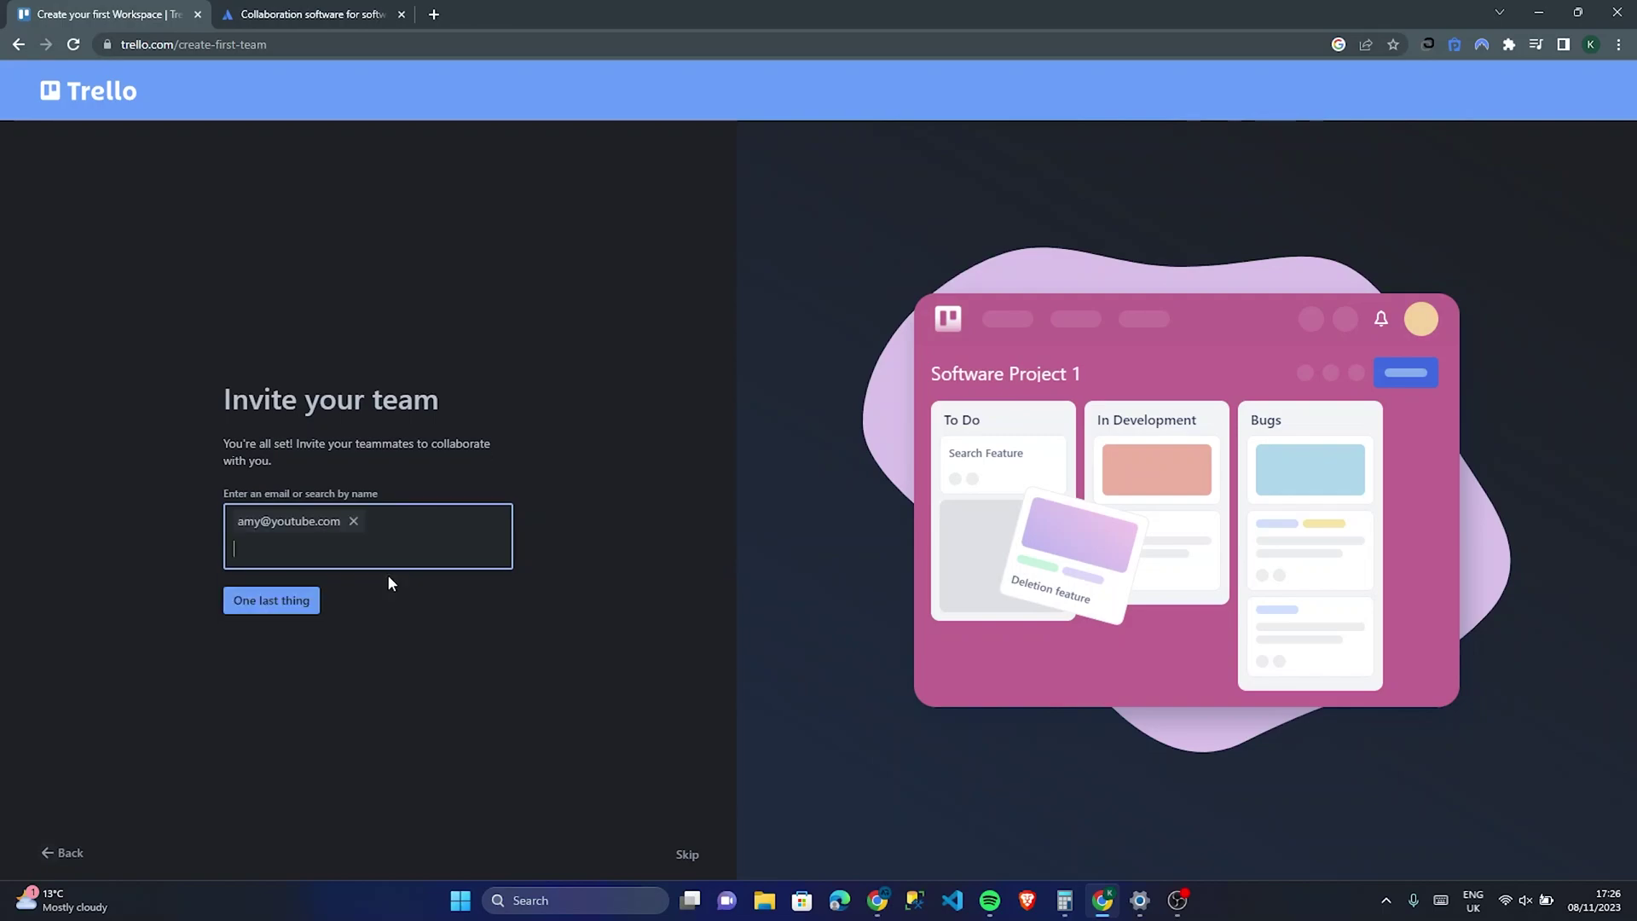
{"action": "left_click", "coordinate": [307, 608]}
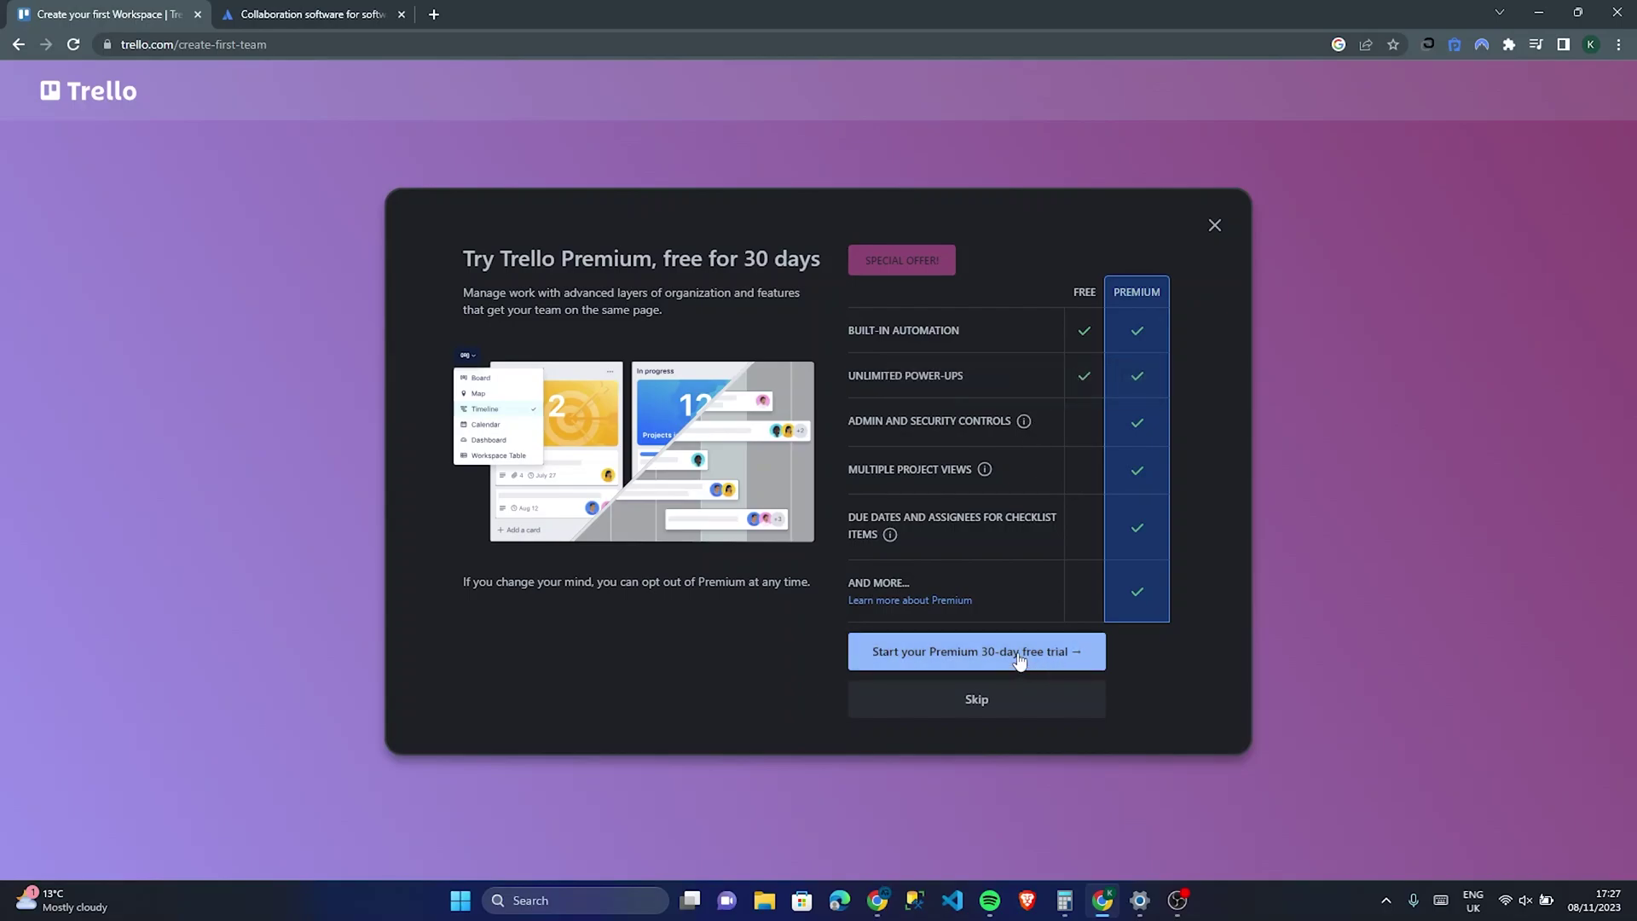
{"action": "left_click", "coordinate": [989, 708]}
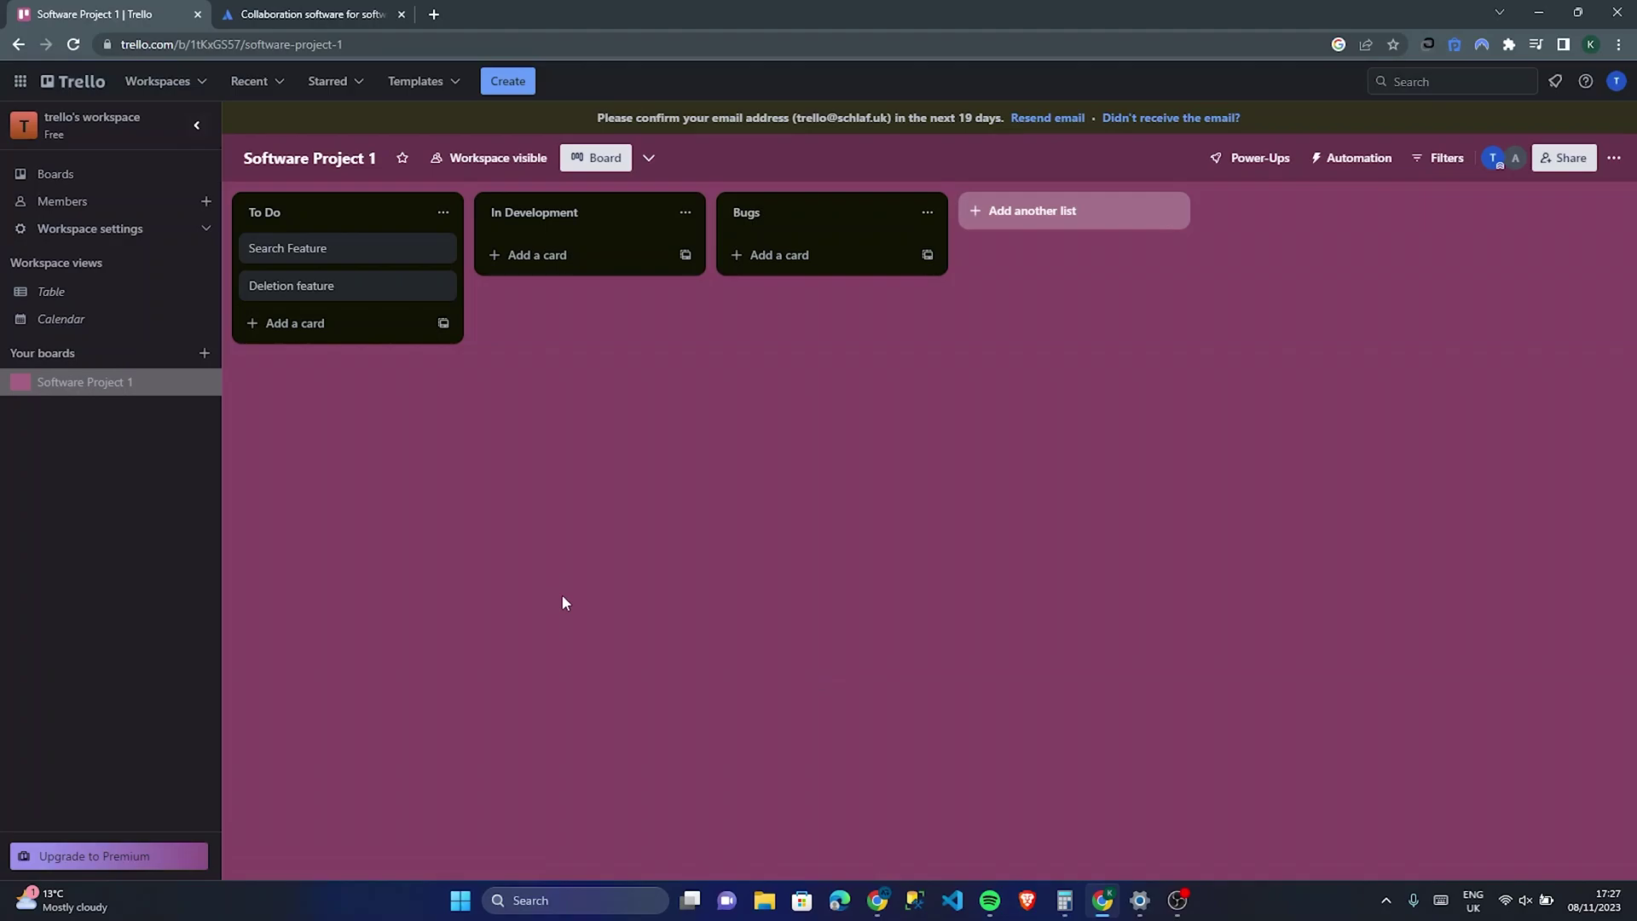
Step: Demonstrate dragging the Deletion feature card, then open a new card entry in In Development
{"action": "left_click_drag", "start_coordinate": [409, 285], "coordinate": [402, 285]}
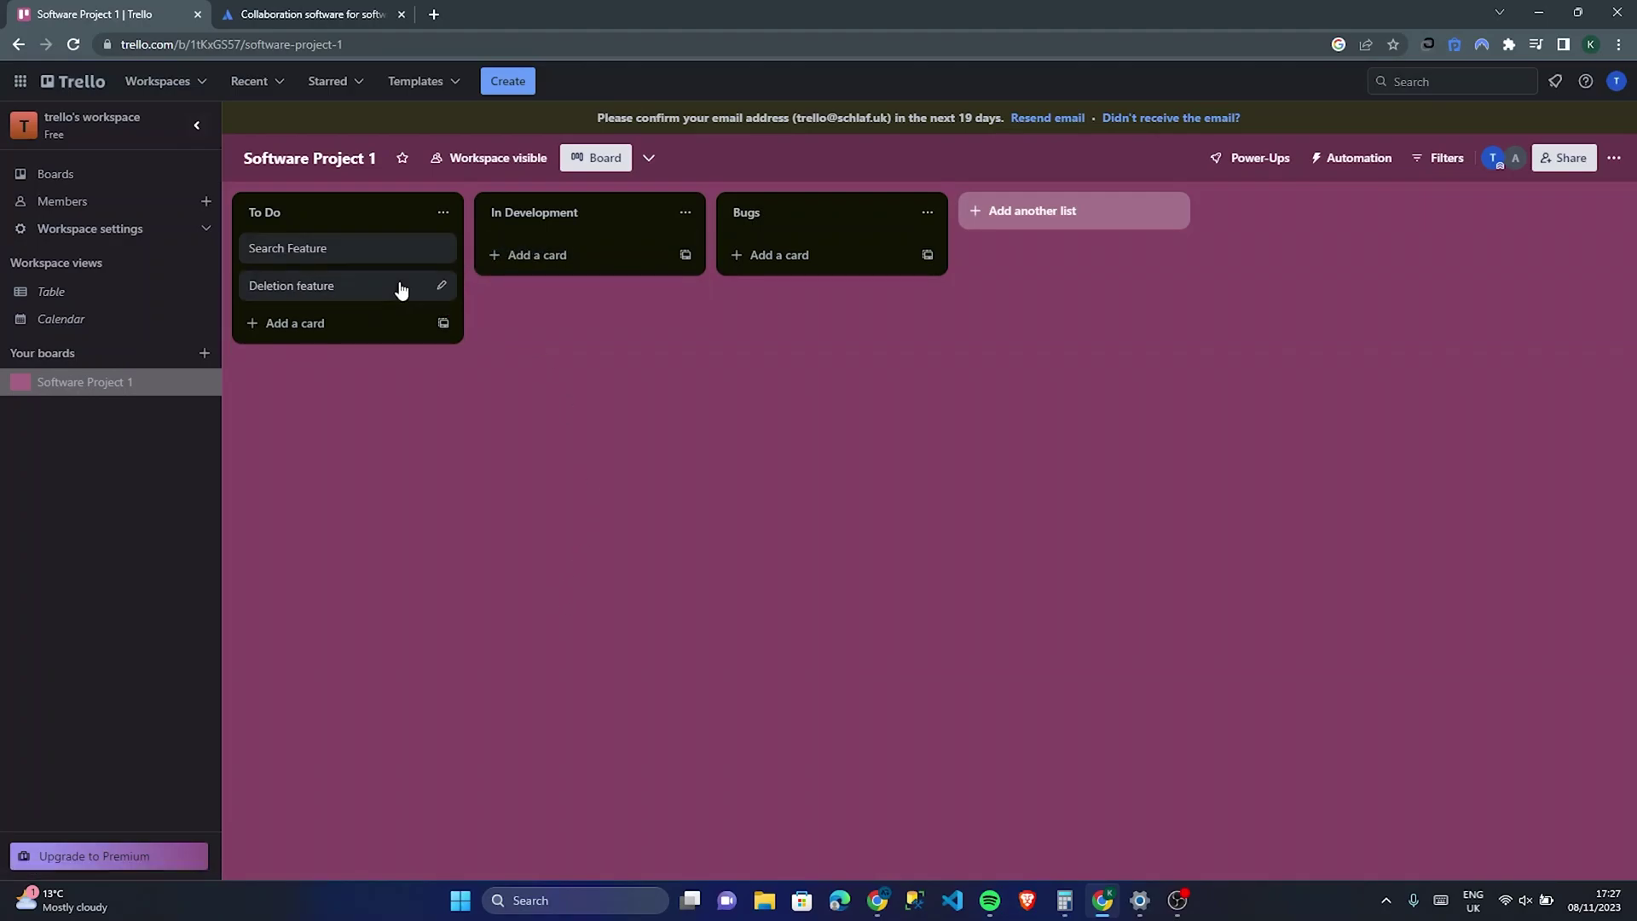
{"action": "left_click", "coordinate": [546, 263]}
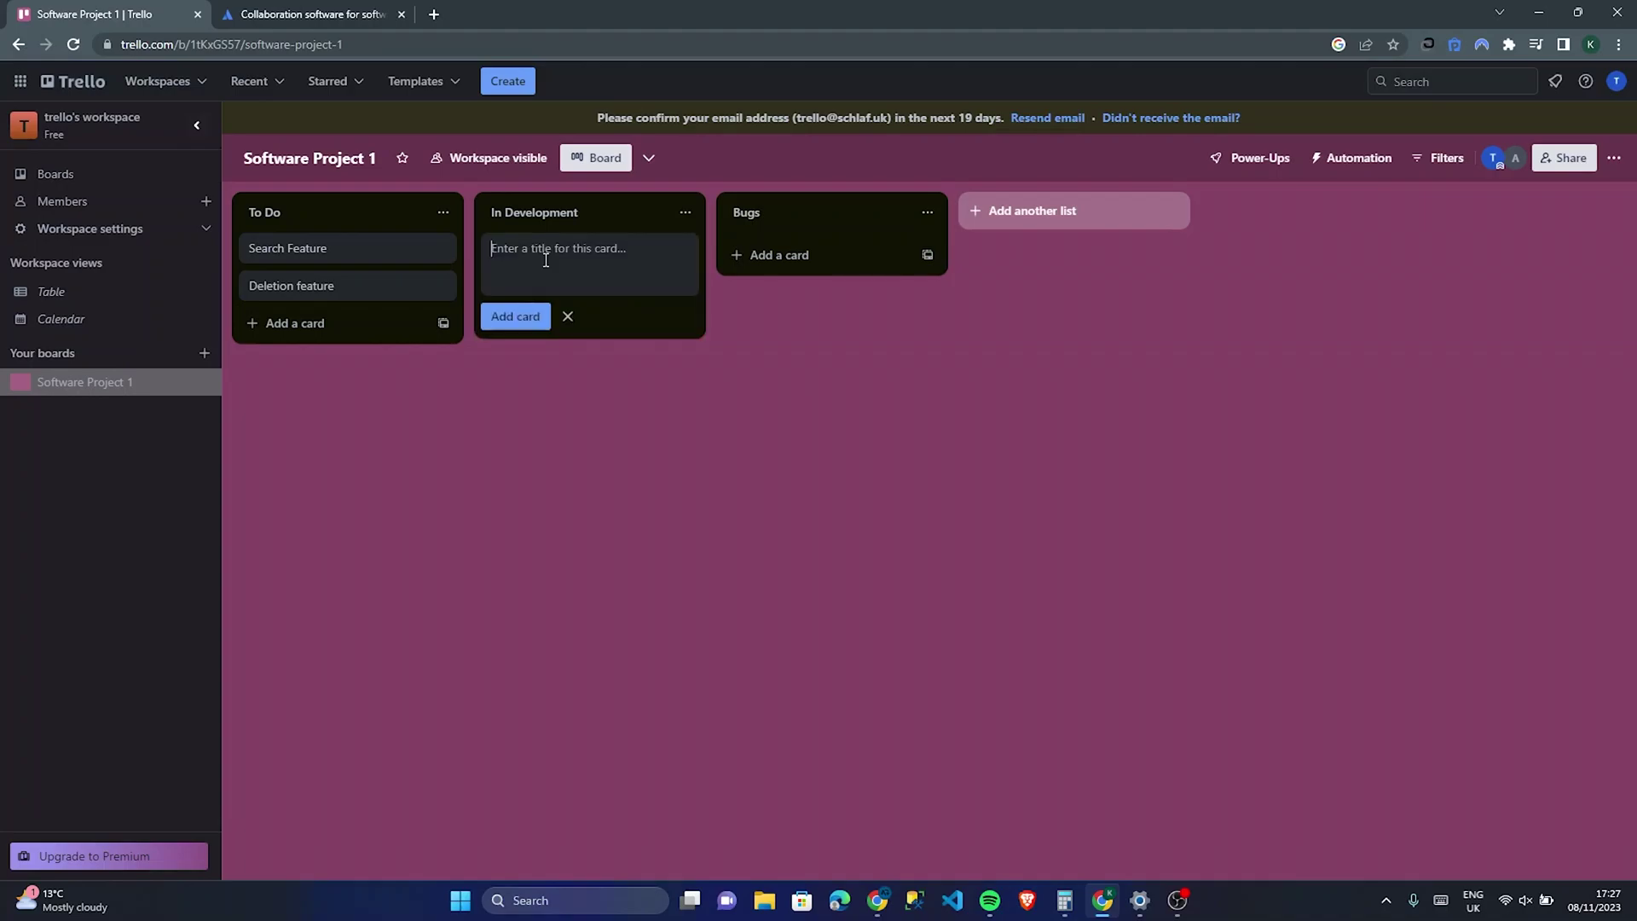
{"action": "left_click", "coordinate": [534, 515]}
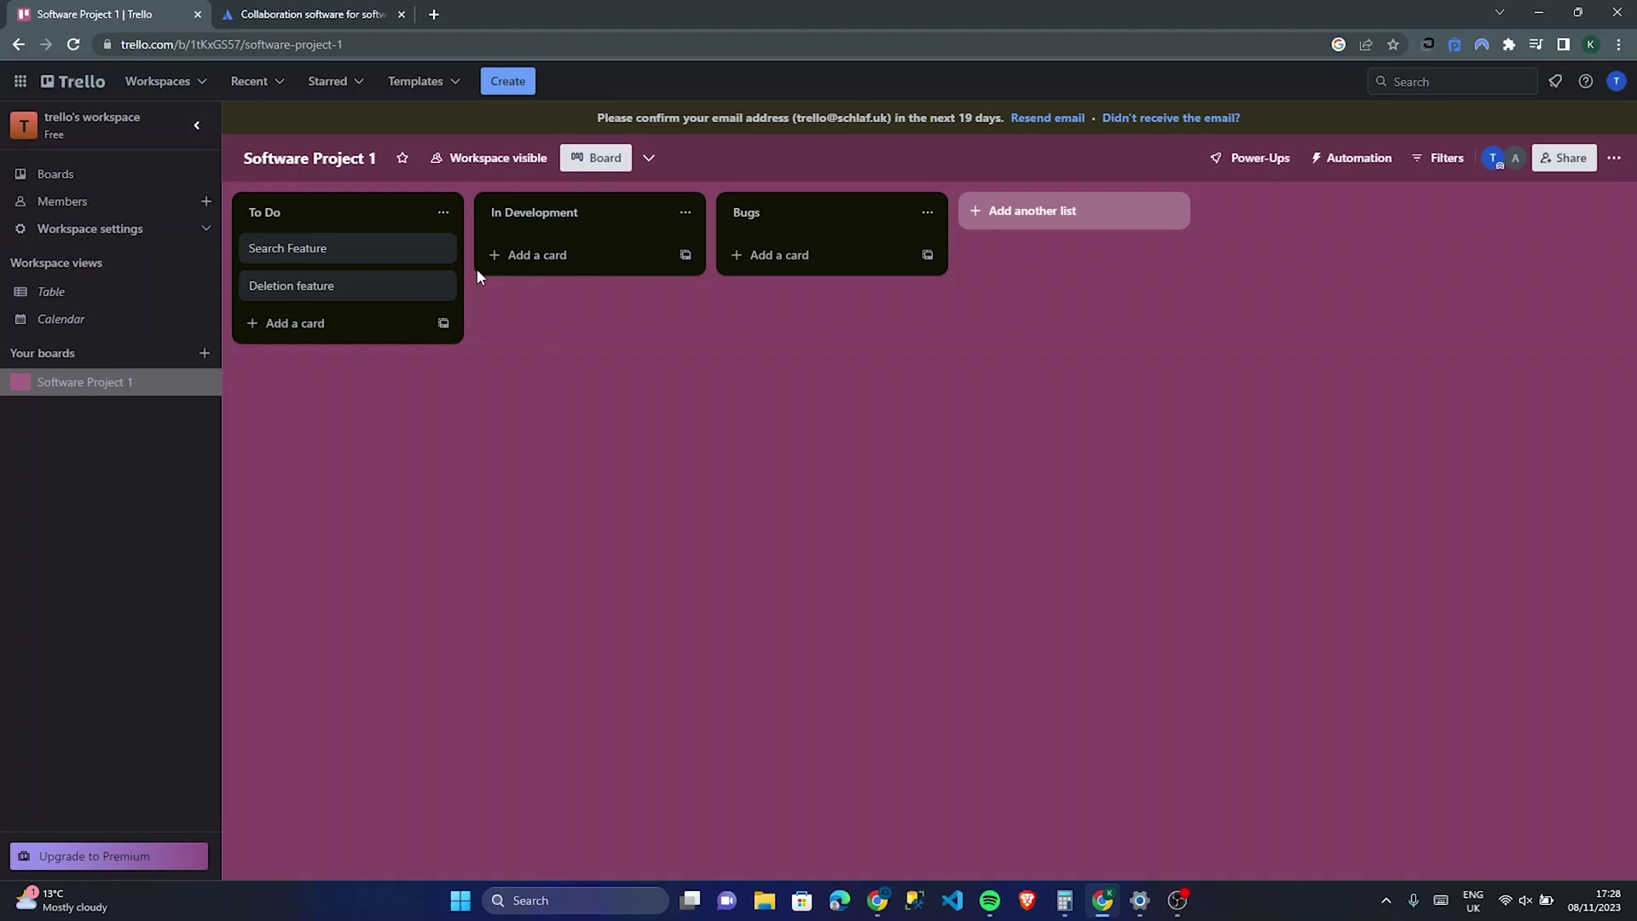
{"action": "left_click", "coordinate": [557, 259]}
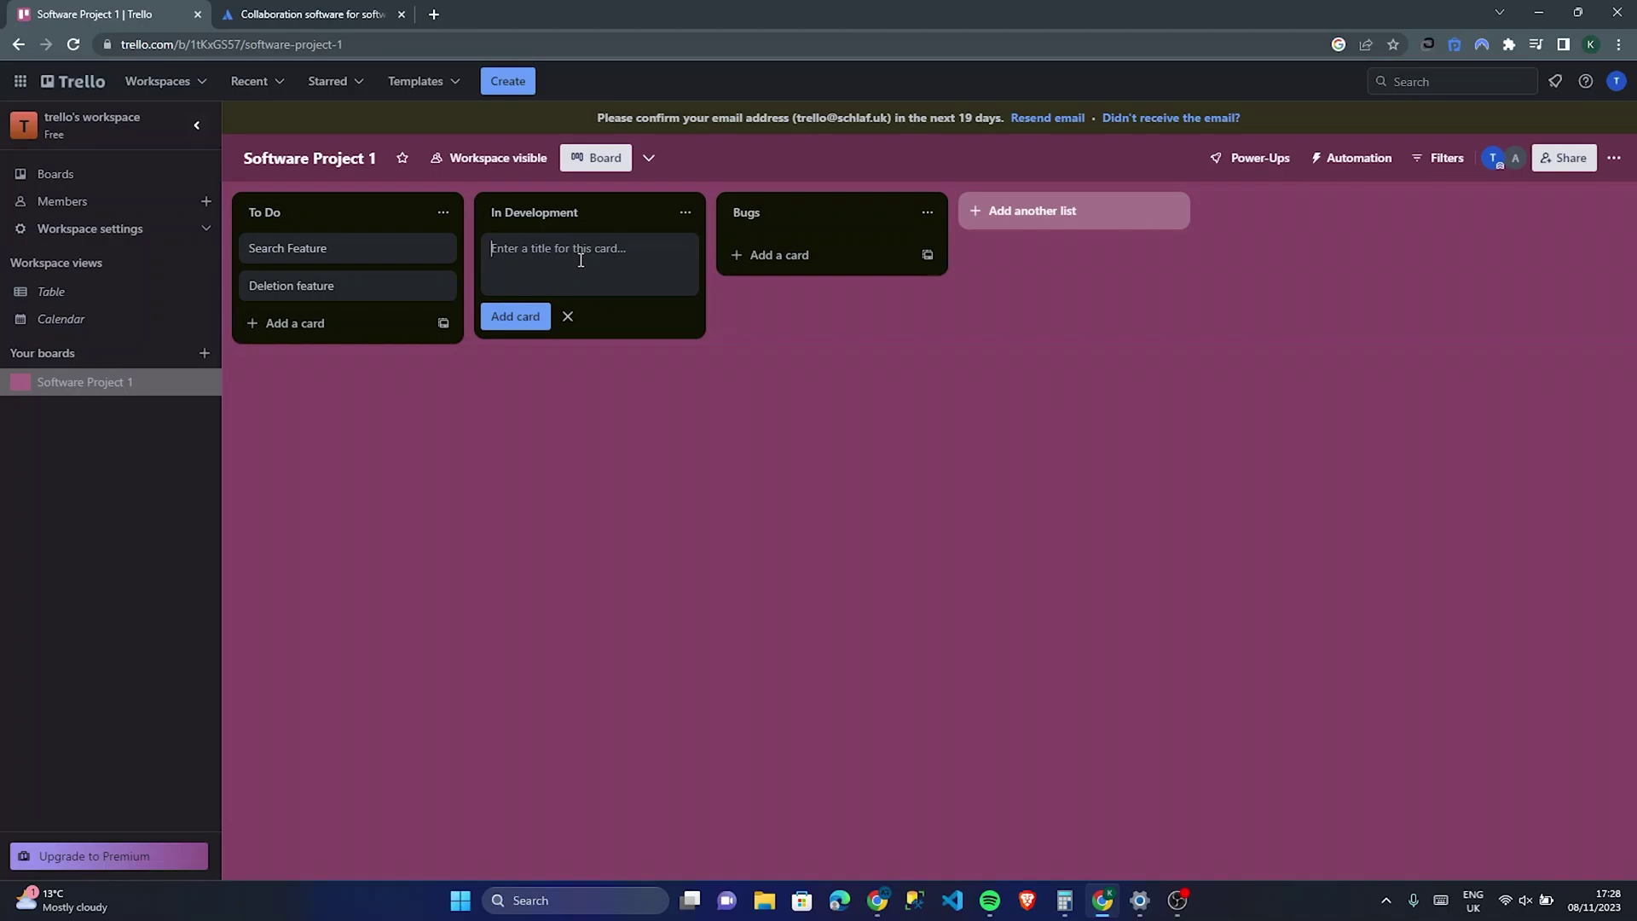
Step: Add the Moving Buttons and Title Animations cards to In Development
{"action": "type", "text": "Moving Buttons"}
{"action": "left_click", "coordinate": [517, 316]}
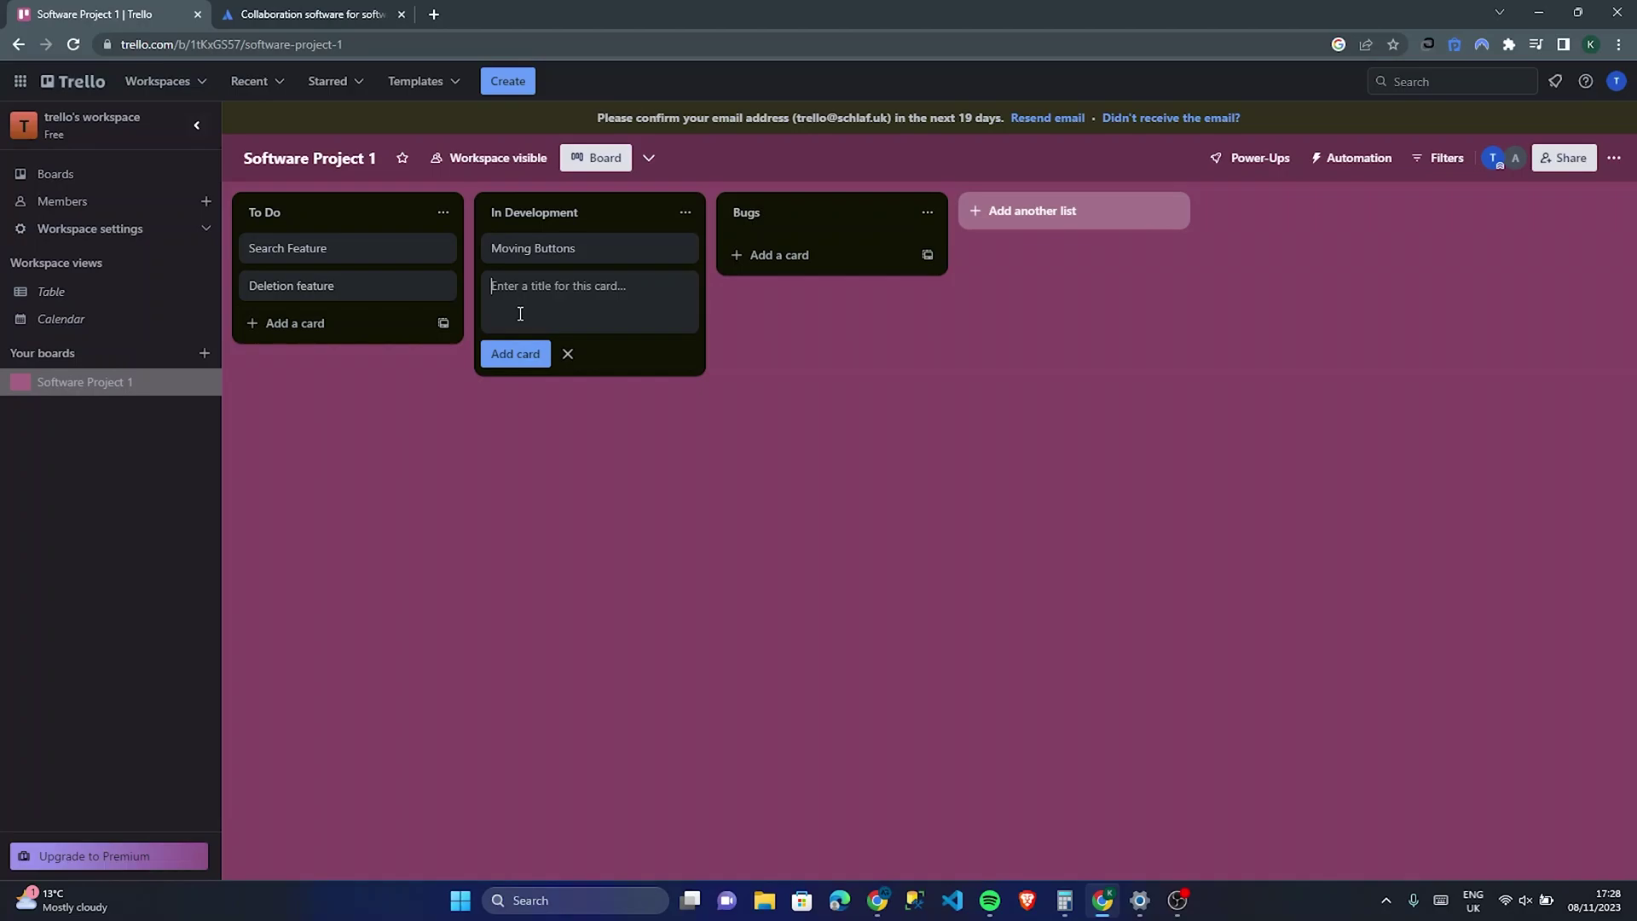
{"action": "type", "text": "Title Animations"}
{"action": "left_click", "coordinate": [516, 354]}
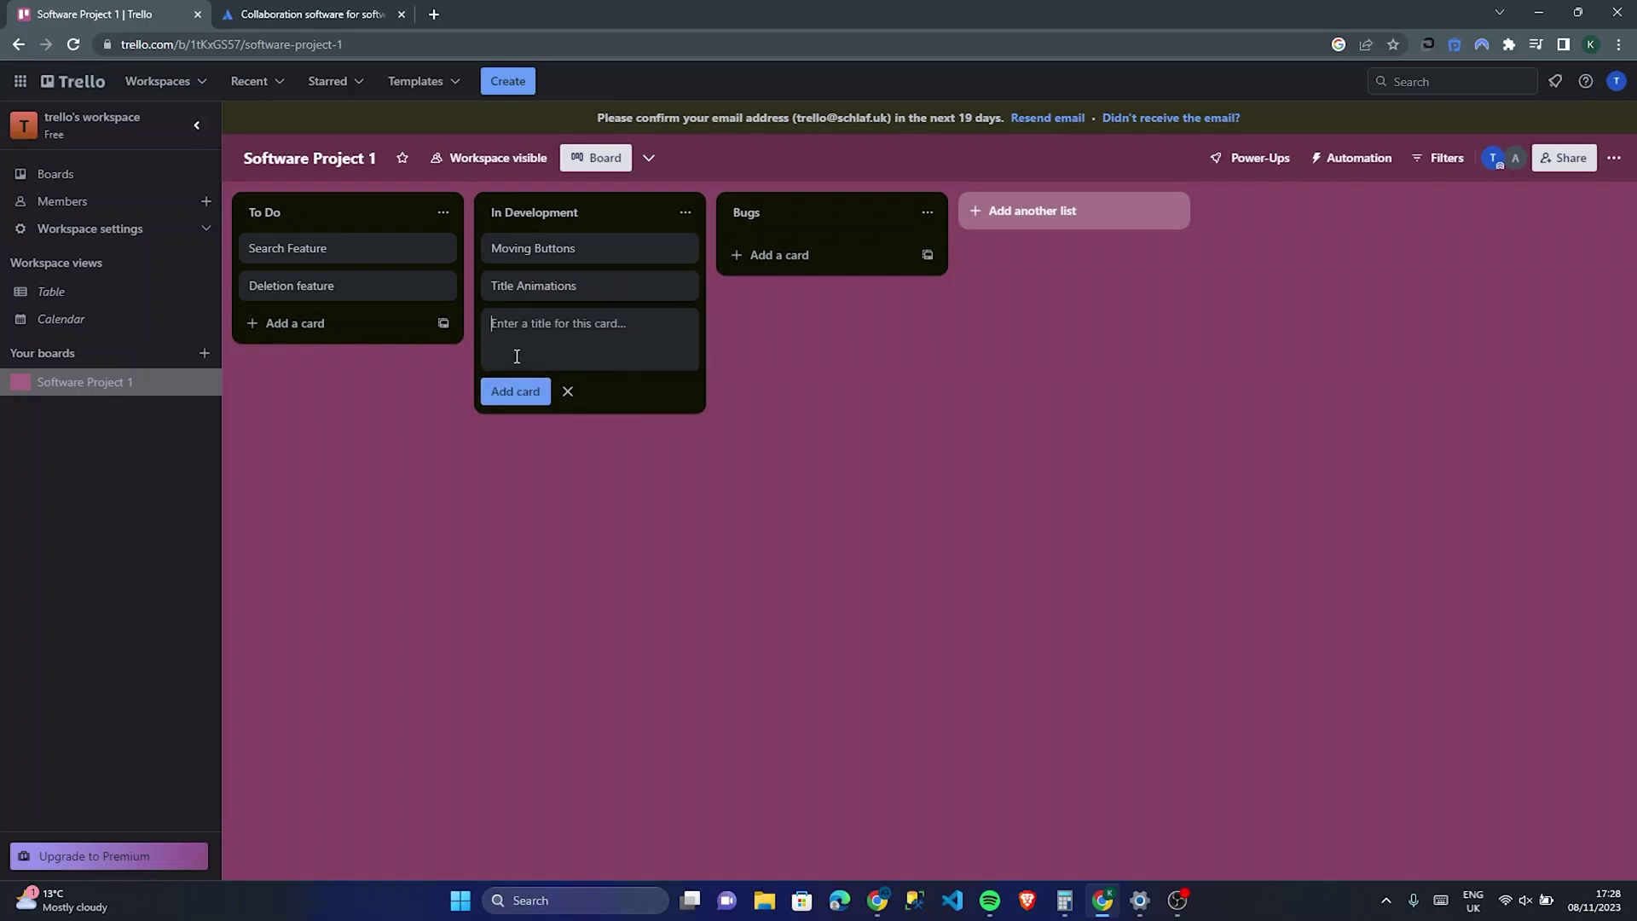
Step: Add the User Authentication and Password Reset tool cards to In Development
{"action": "type", "text": "User Authentication"}
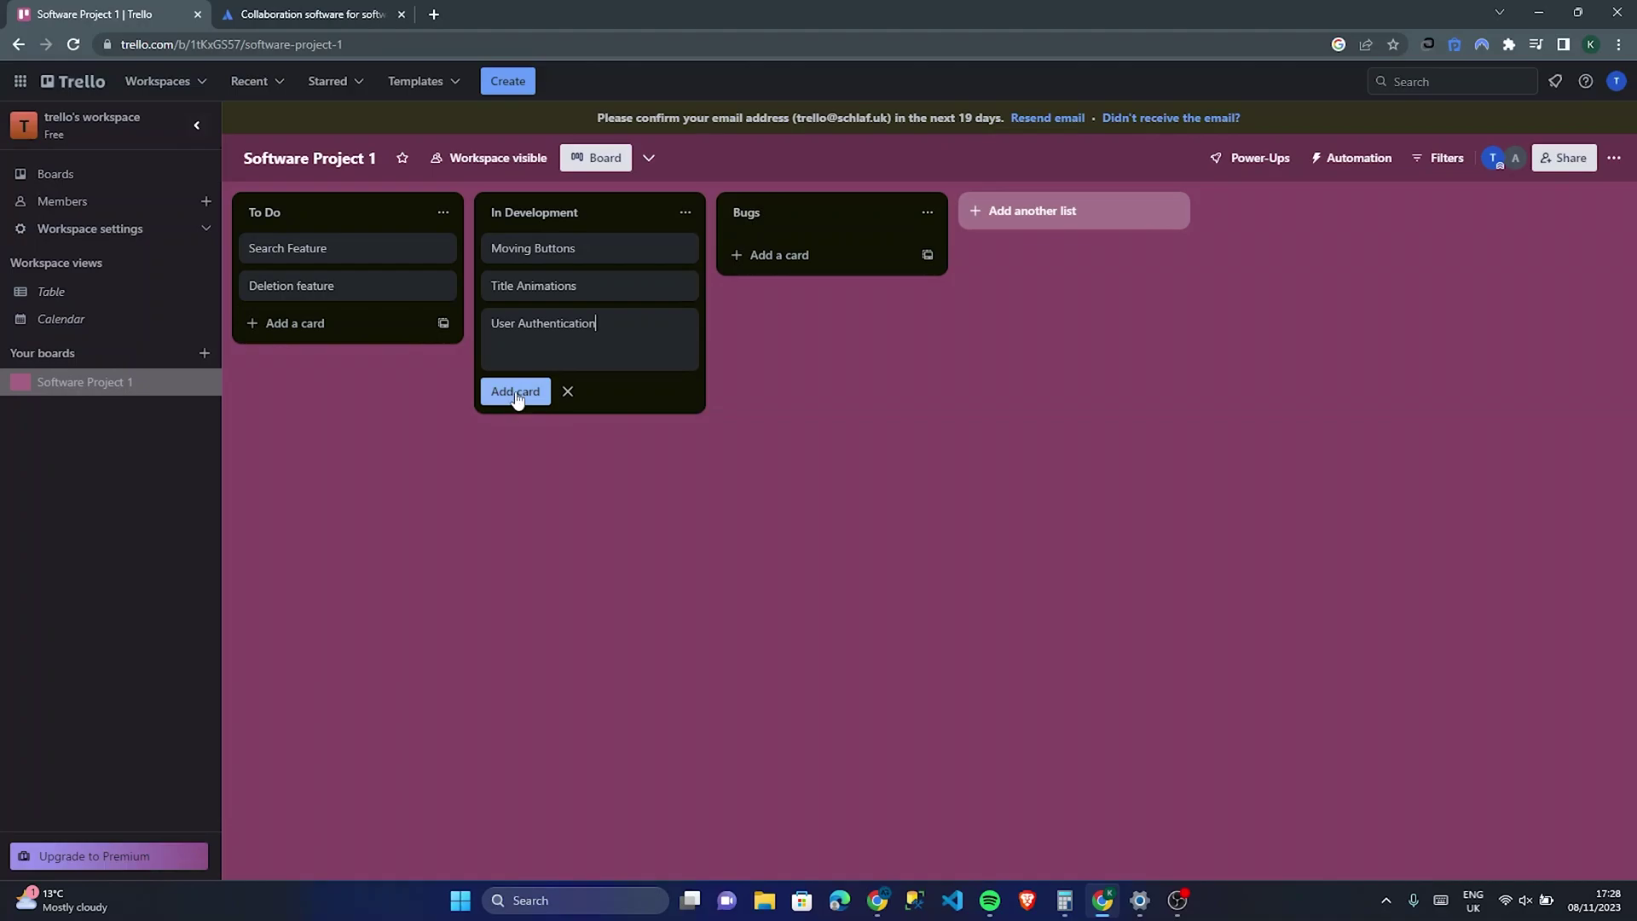
{"action": "left_click", "coordinate": [515, 391]}
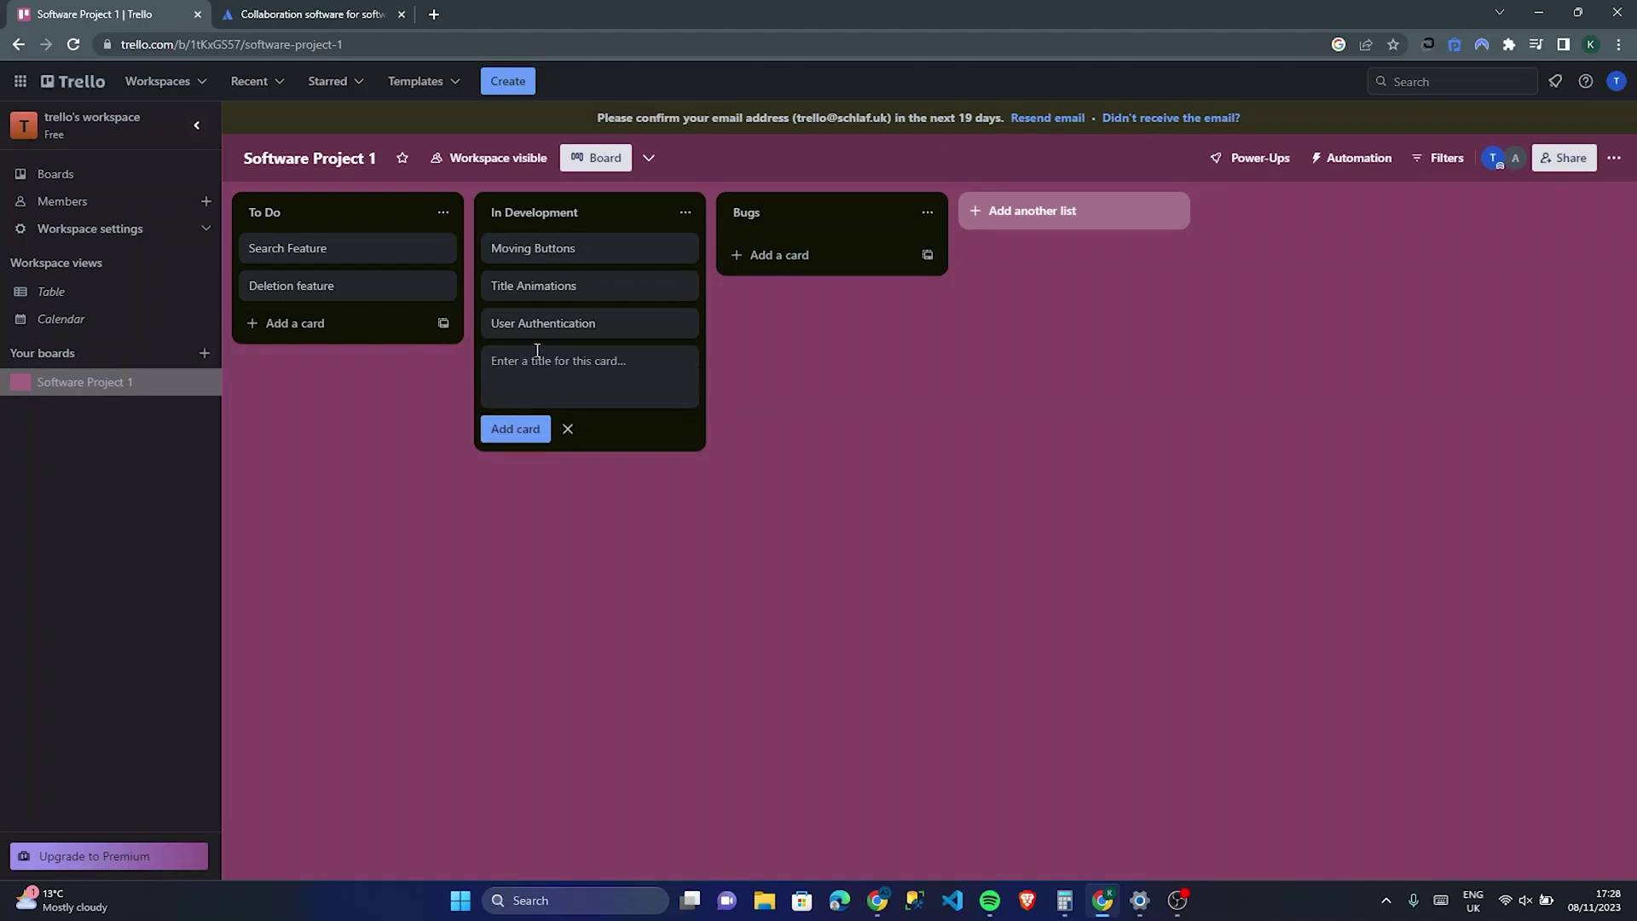
{"action": "type", "text": "Password Re"}
{"action": "type", "text": "se"}
{"action": "key", "text": "BackSpace"}
{"action": "type", "text": "et tool"}
{"action": "left_click", "coordinate": [532, 534]}
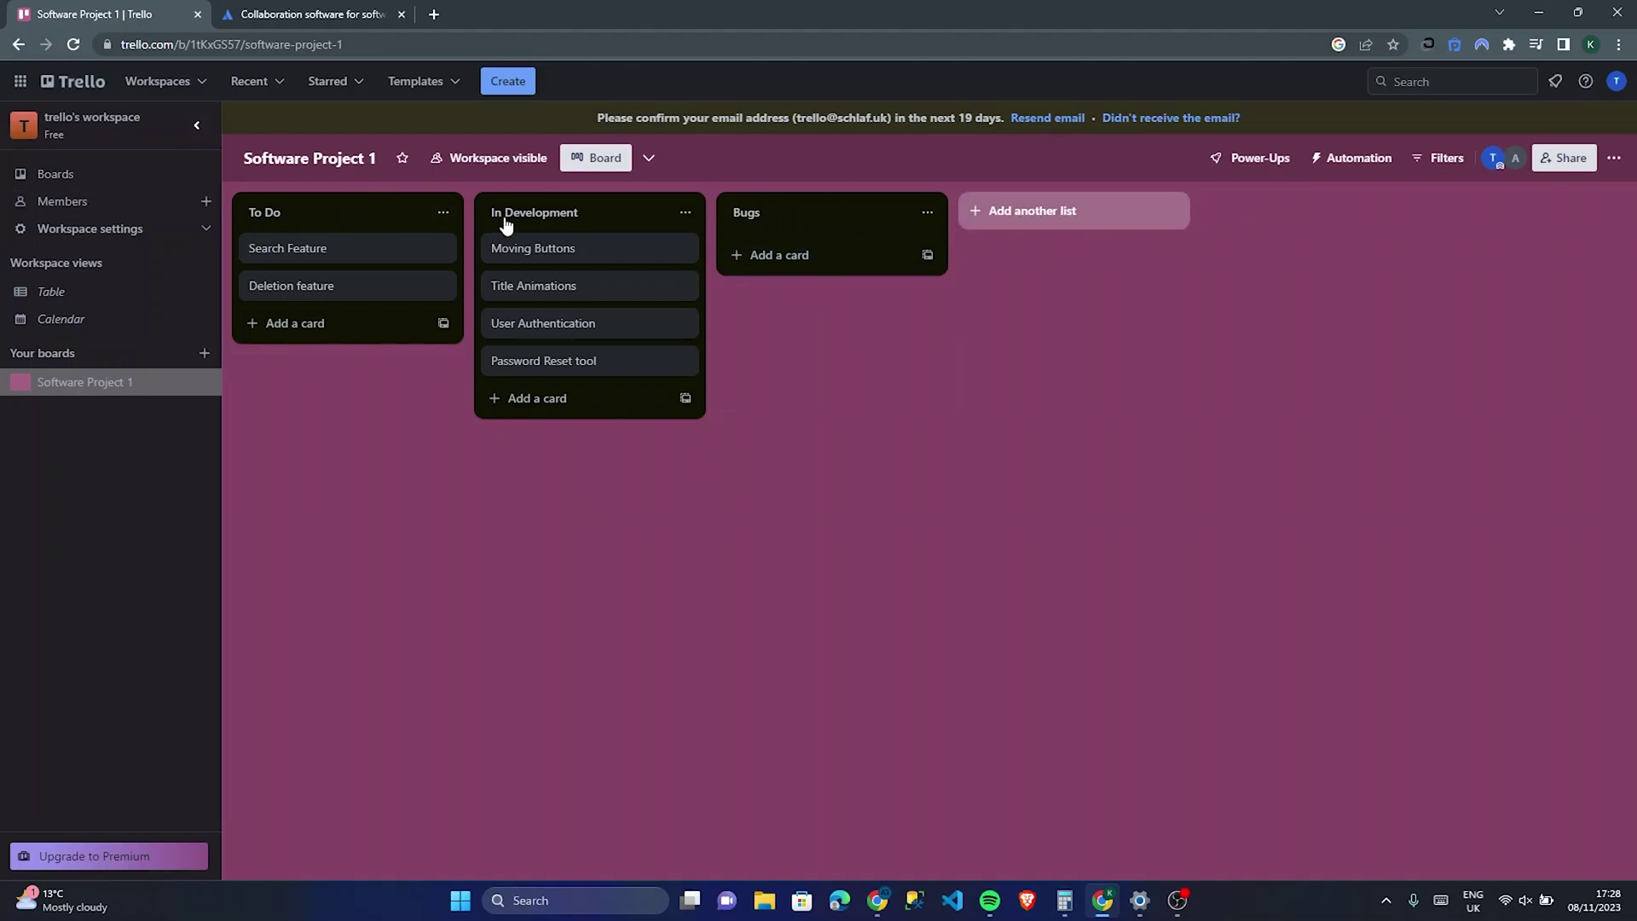
{"action": "left_click", "coordinate": [994, 214]}
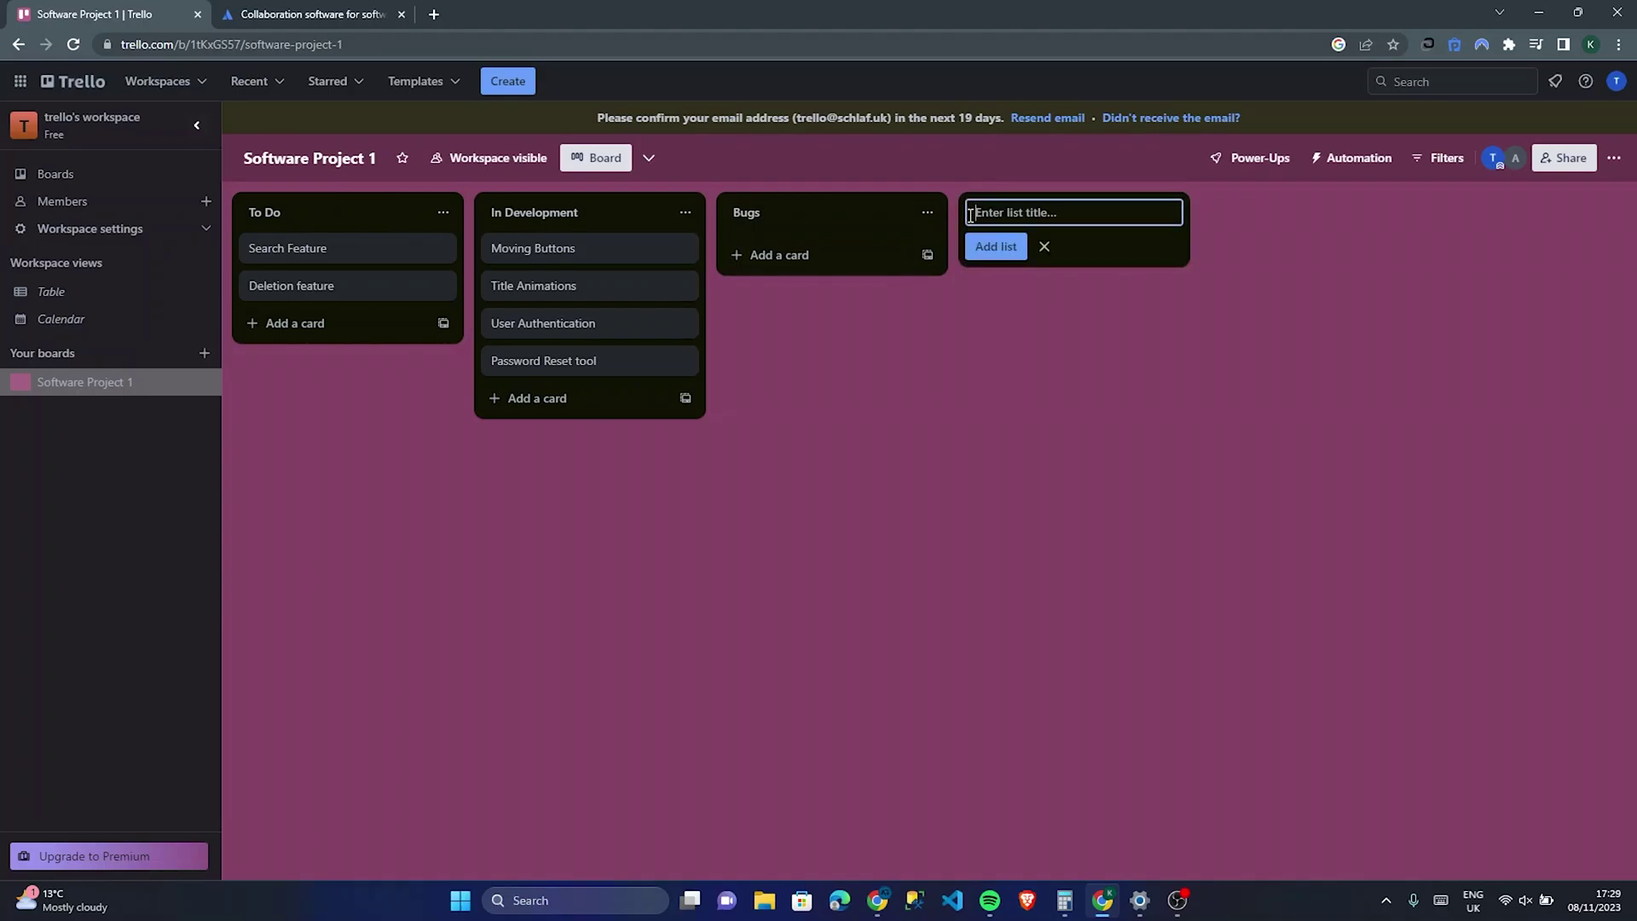
Step: Create the Shipped! and In Review lists to the right of Bugs
{"action": "type", "text": "Shipped!"}
{"action": "left_click", "coordinate": [1041, 347]}
{"action": "left_click", "coordinate": [1089, 213]}
{"action": "left_click", "coordinate": [994, 247]}
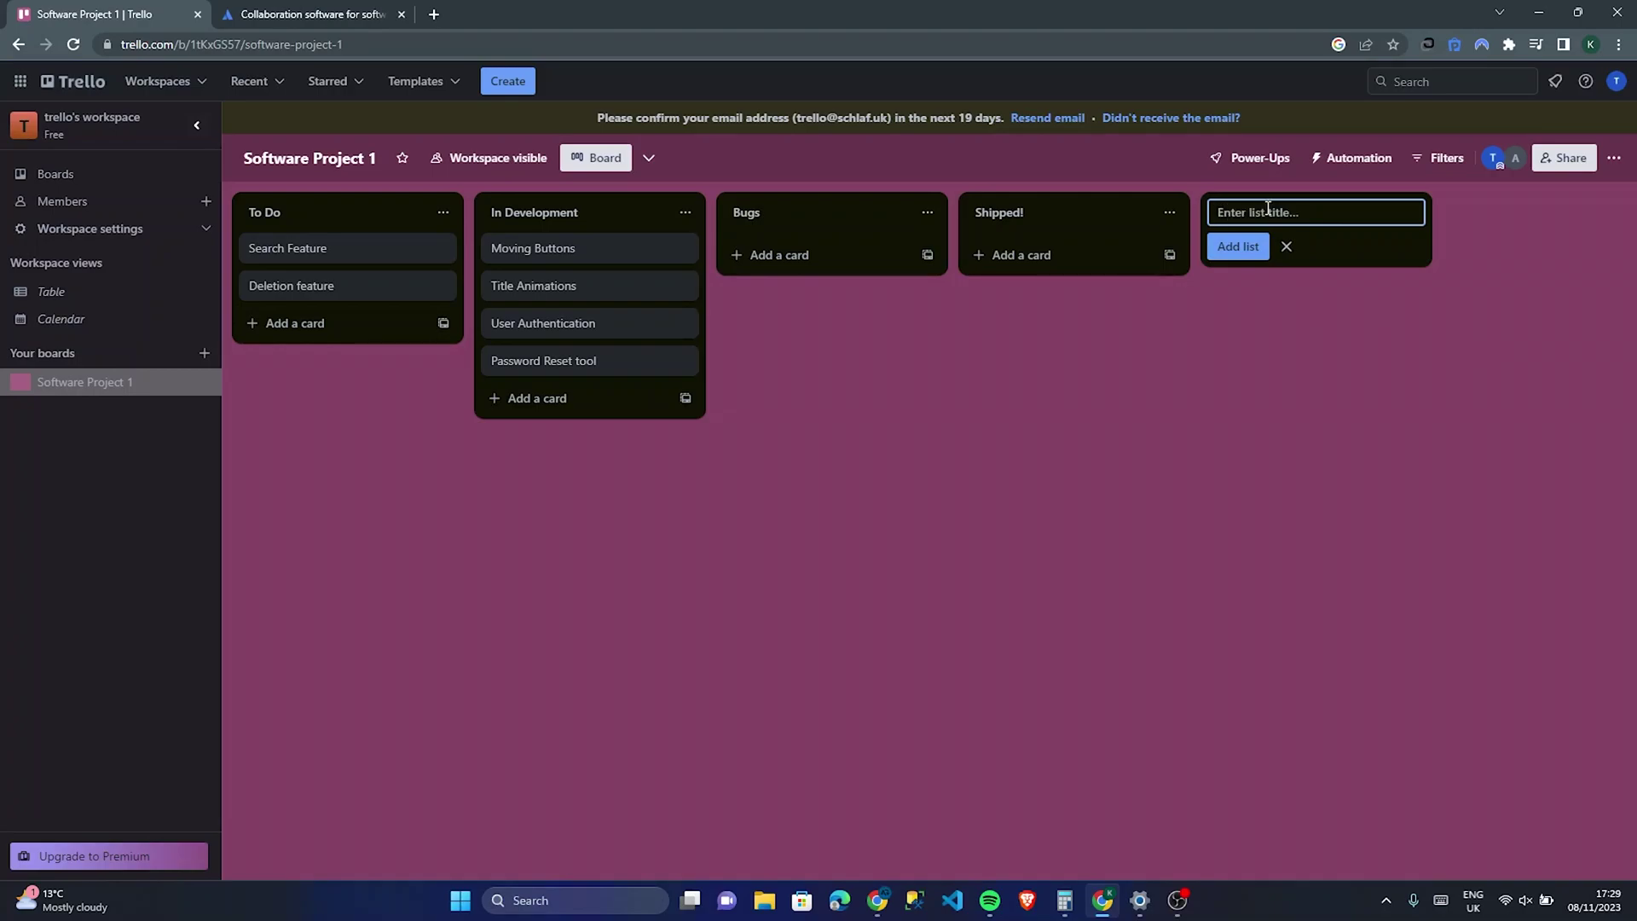
{"action": "type", "text": "In Re"}
{"action": "type", "text": "ve"}
{"action": "type", "text": "iew"}
{"action": "left_click", "coordinate": [1251, 248]}
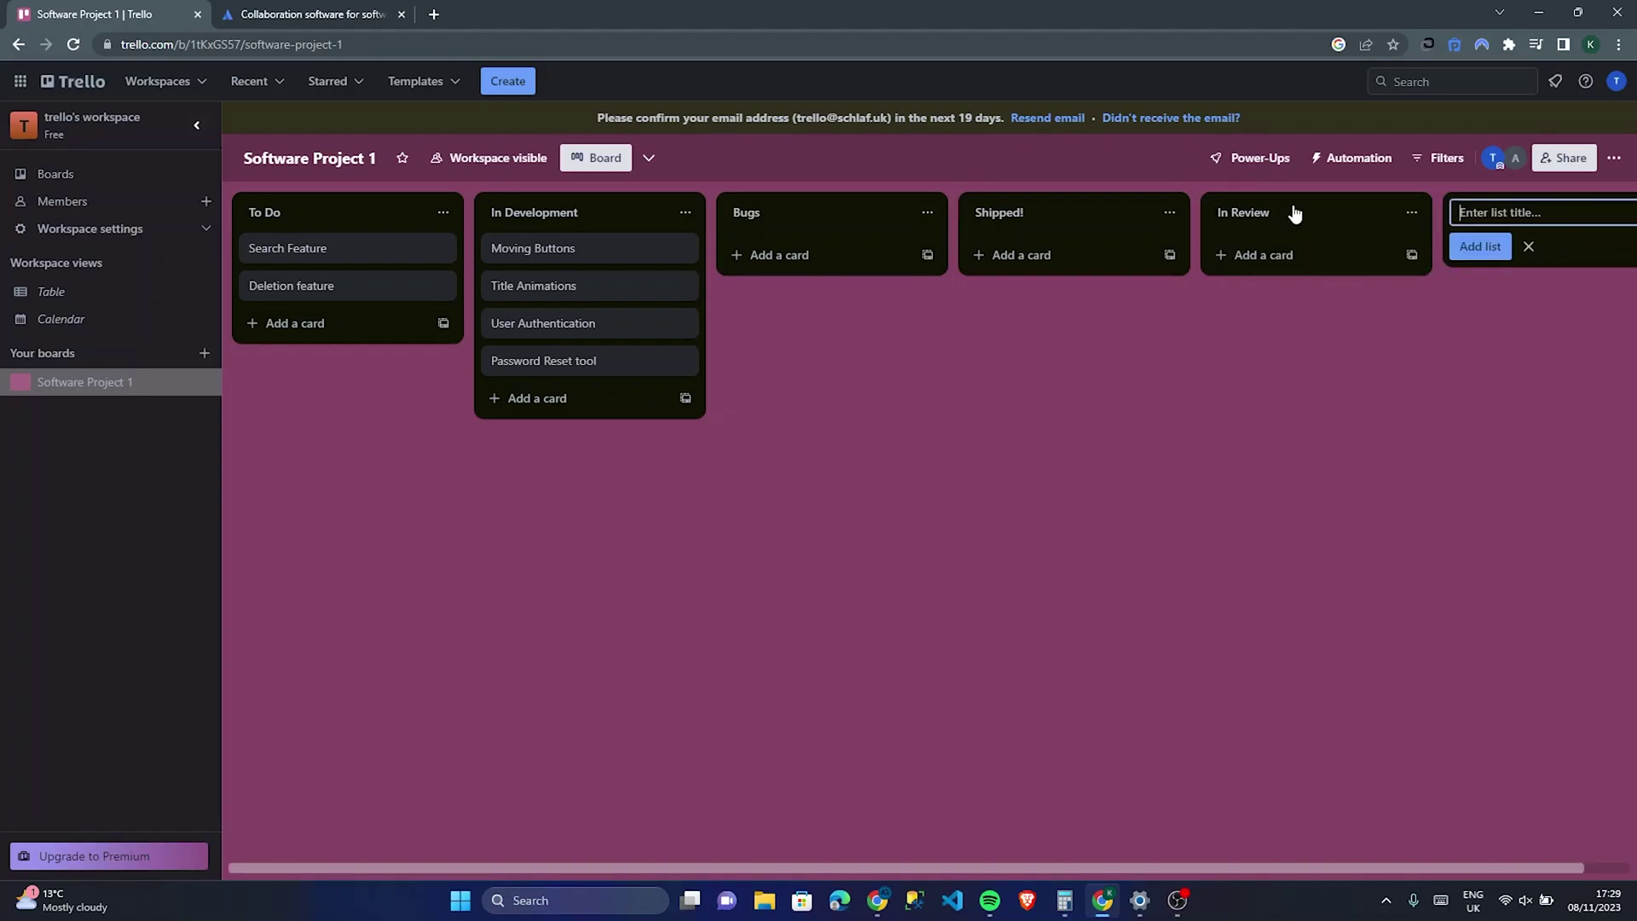
Step: Move In Review ahead of Shipped! and drag Bugs to the far right
{"action": "left_click_drag", "start_coordinate": [1319, 208], "coordinate": [1054, 196]}
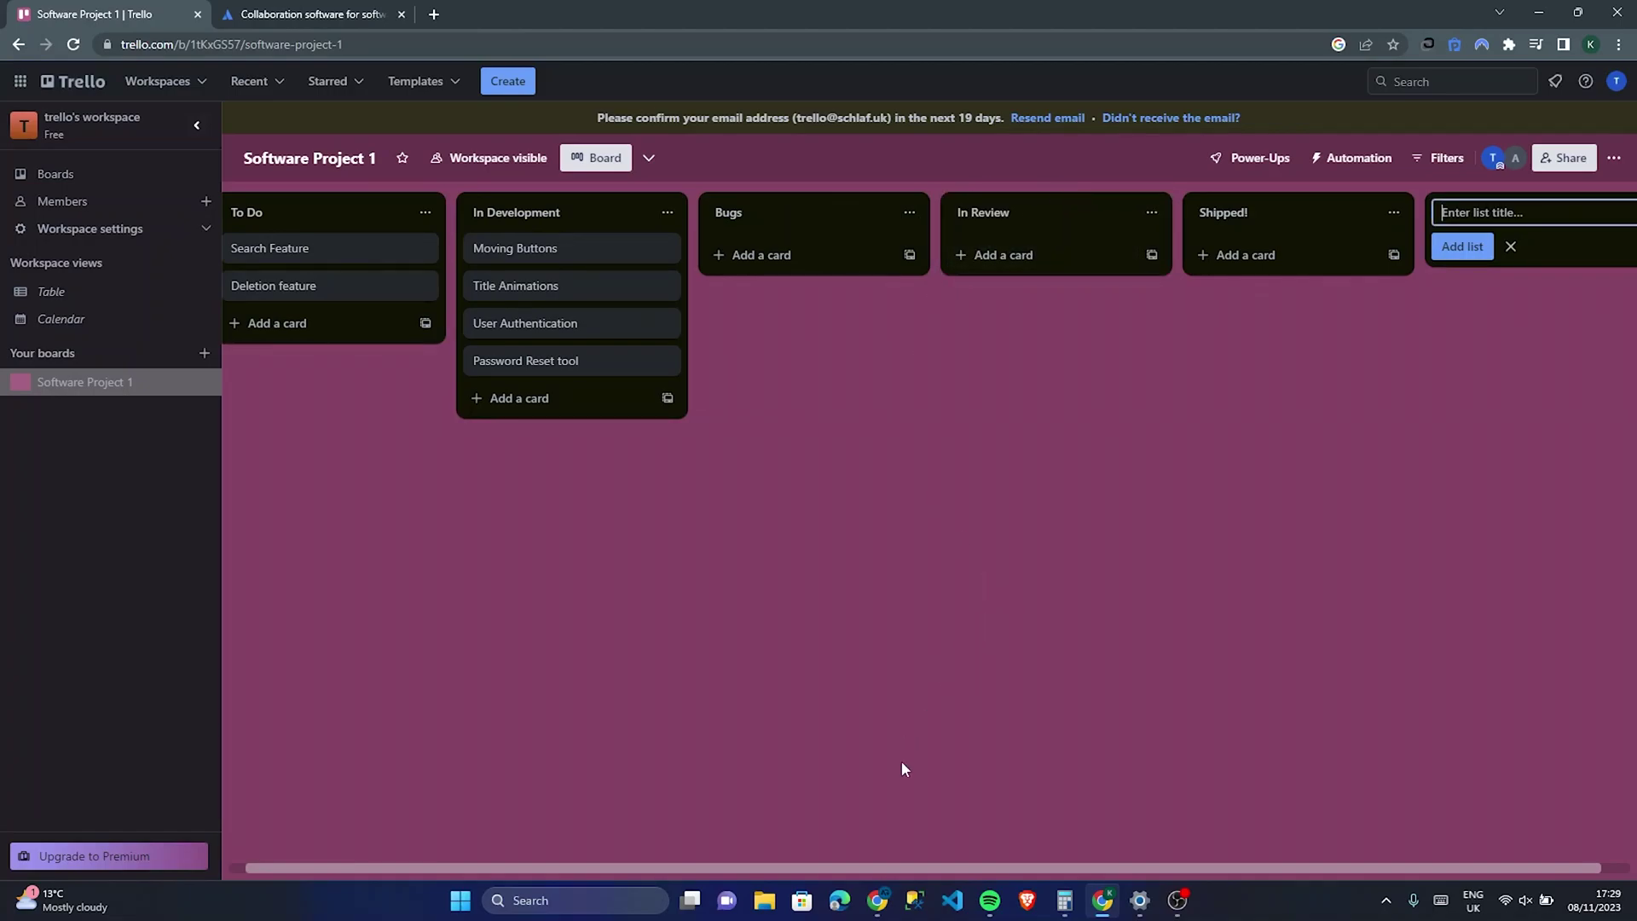
{"action": "left_click_drag", "start_coordinate": [921, 868], "coordinate": [808, 885]}
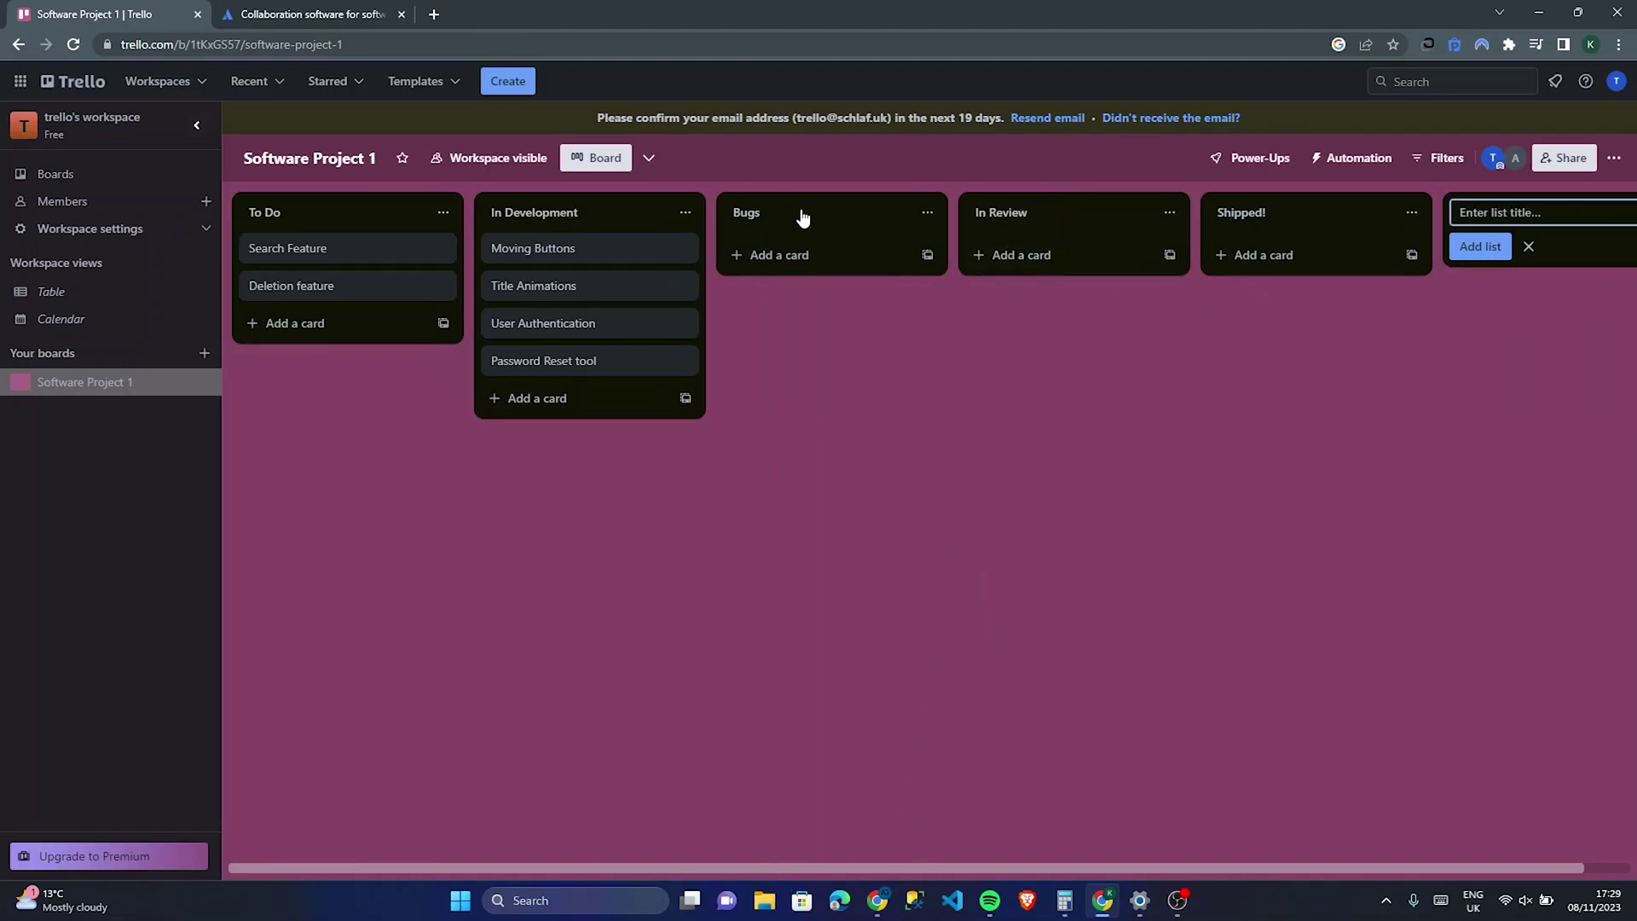
{"action": "left_click_drag", "start_coordinate": [801, 220], "coordinate": [1273, 212]}
Step: Open the Search Feature card and put the cursor in its empty Description editor
{"action": "left_click", "coordinate": [357, 267]}
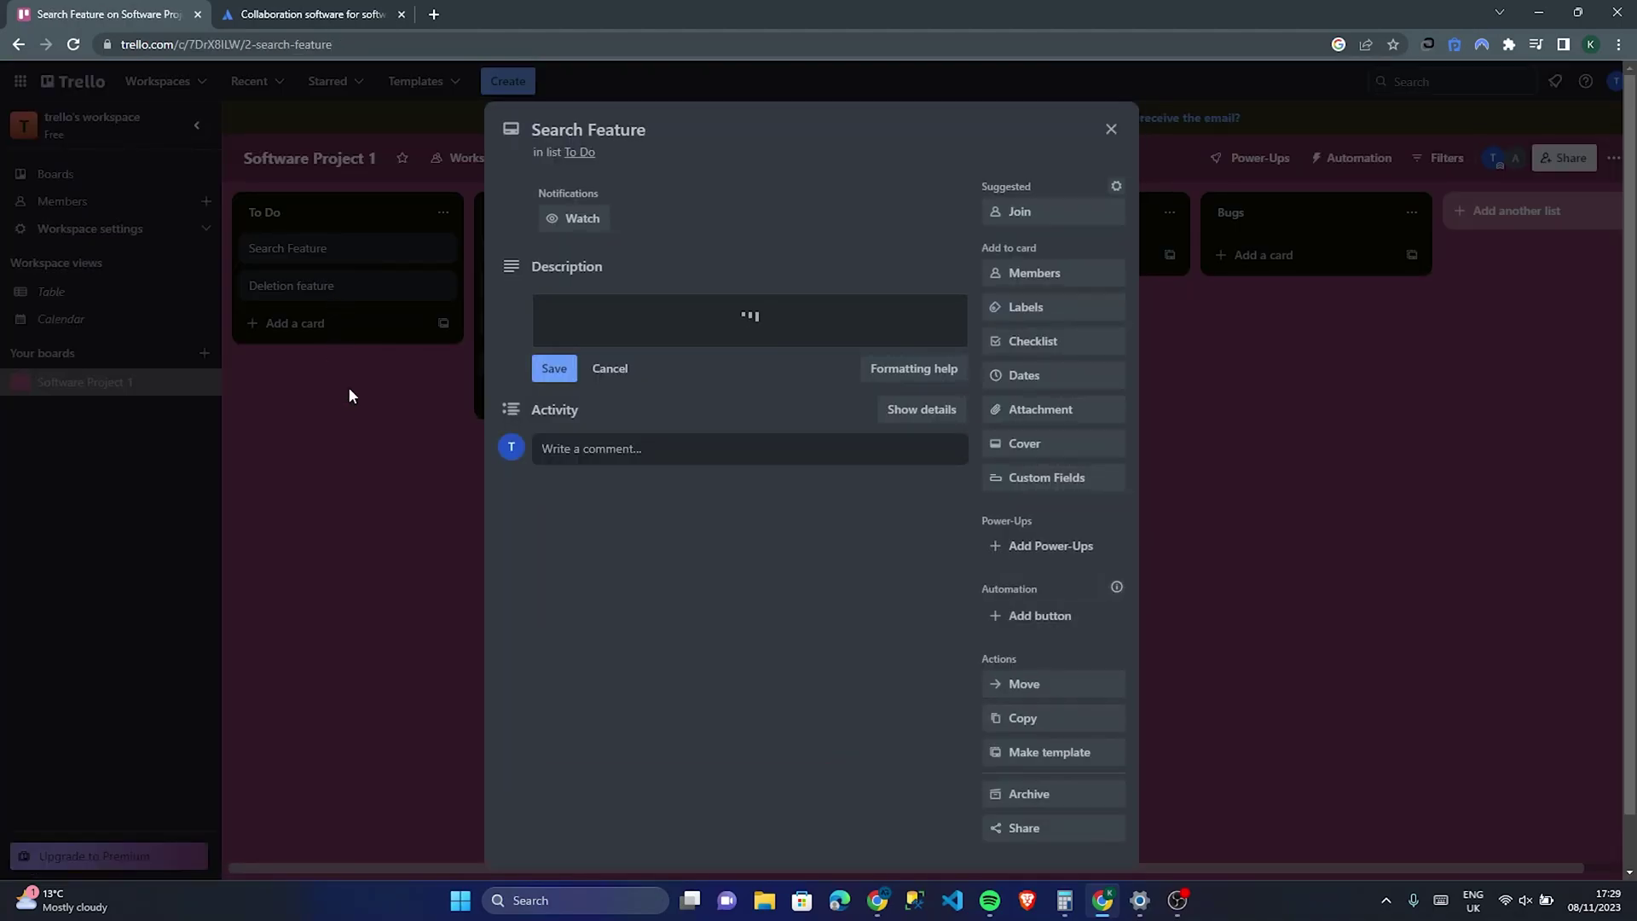
{"action": "left_click", "coordinate": [306, 432]}
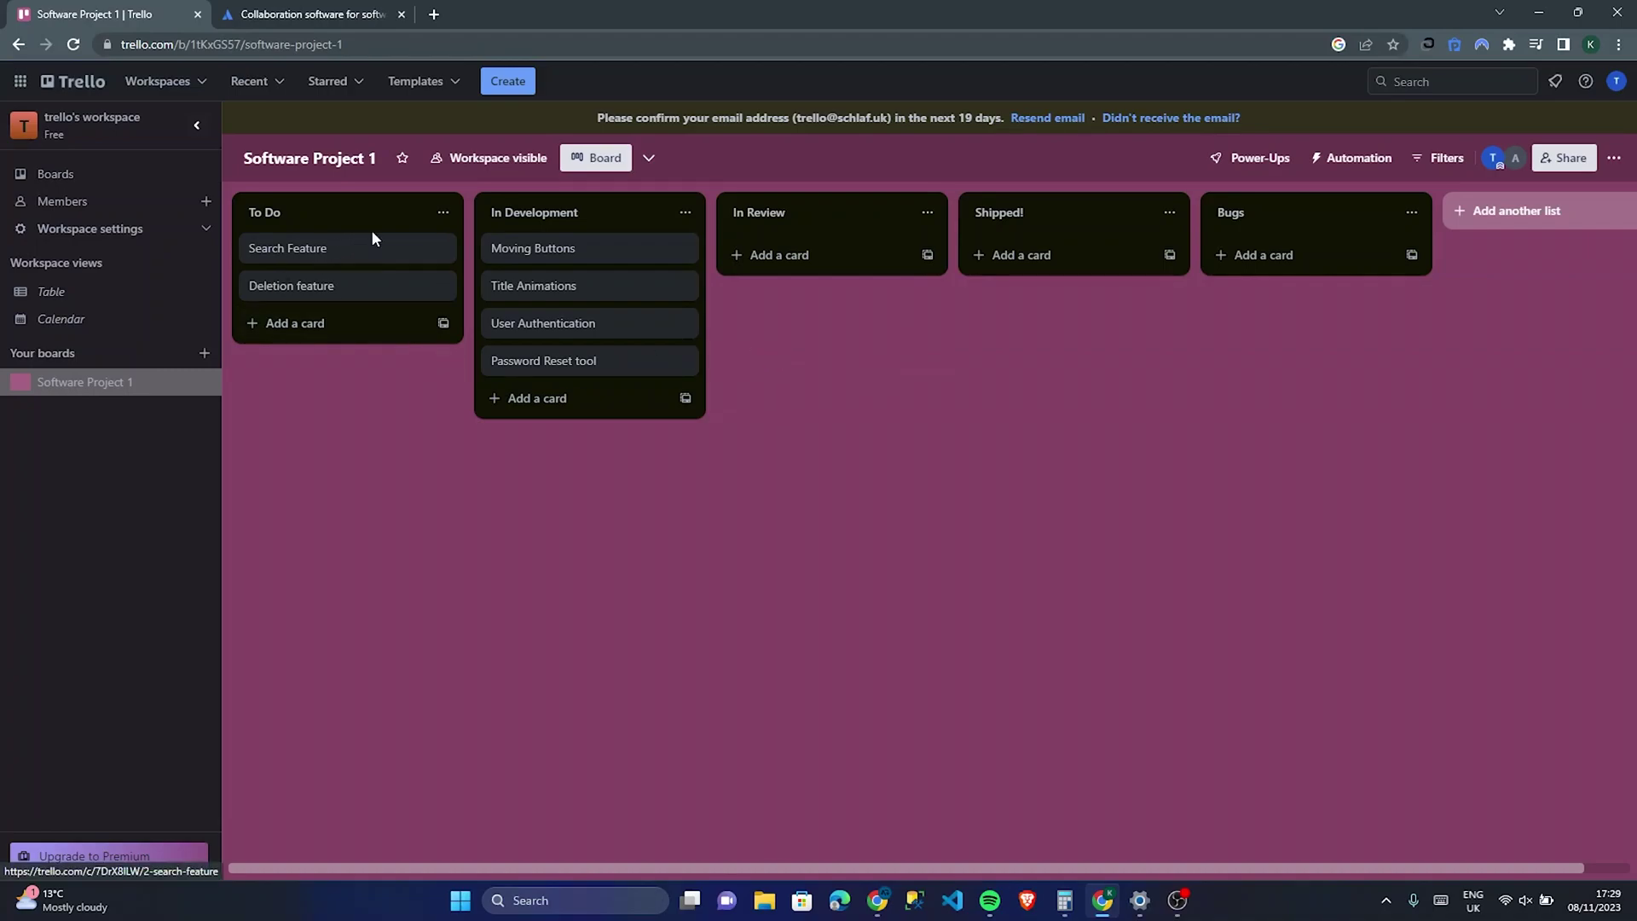
{"action": "left_click", "coordinate": [353, 256]}
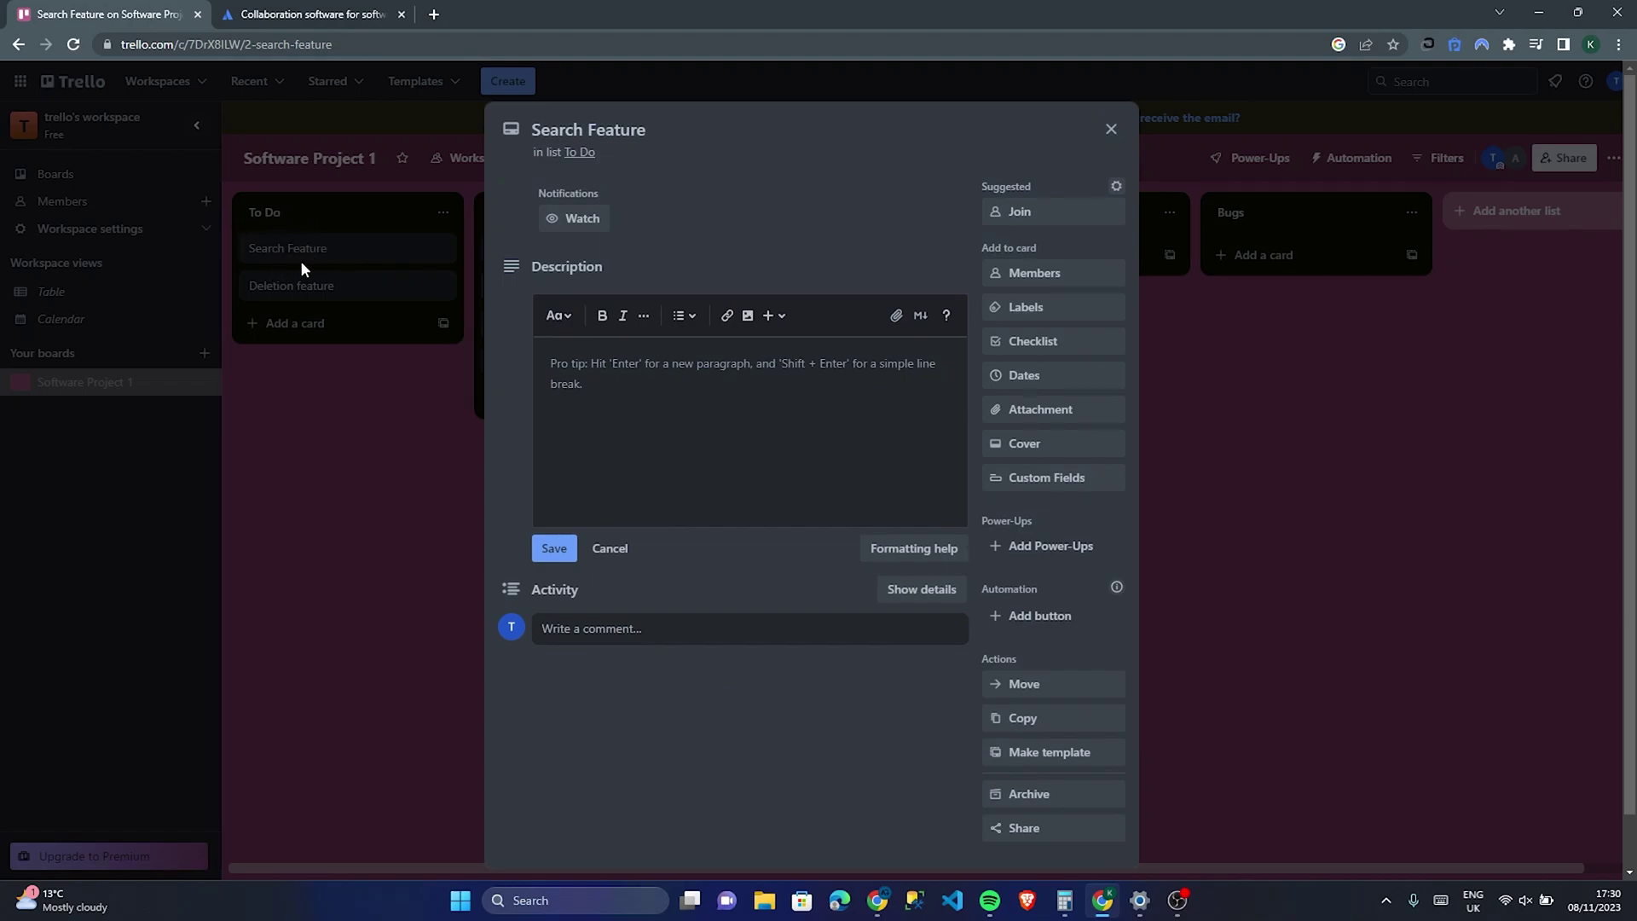
{"action": "left_click", "coordinate": [646, 382]}
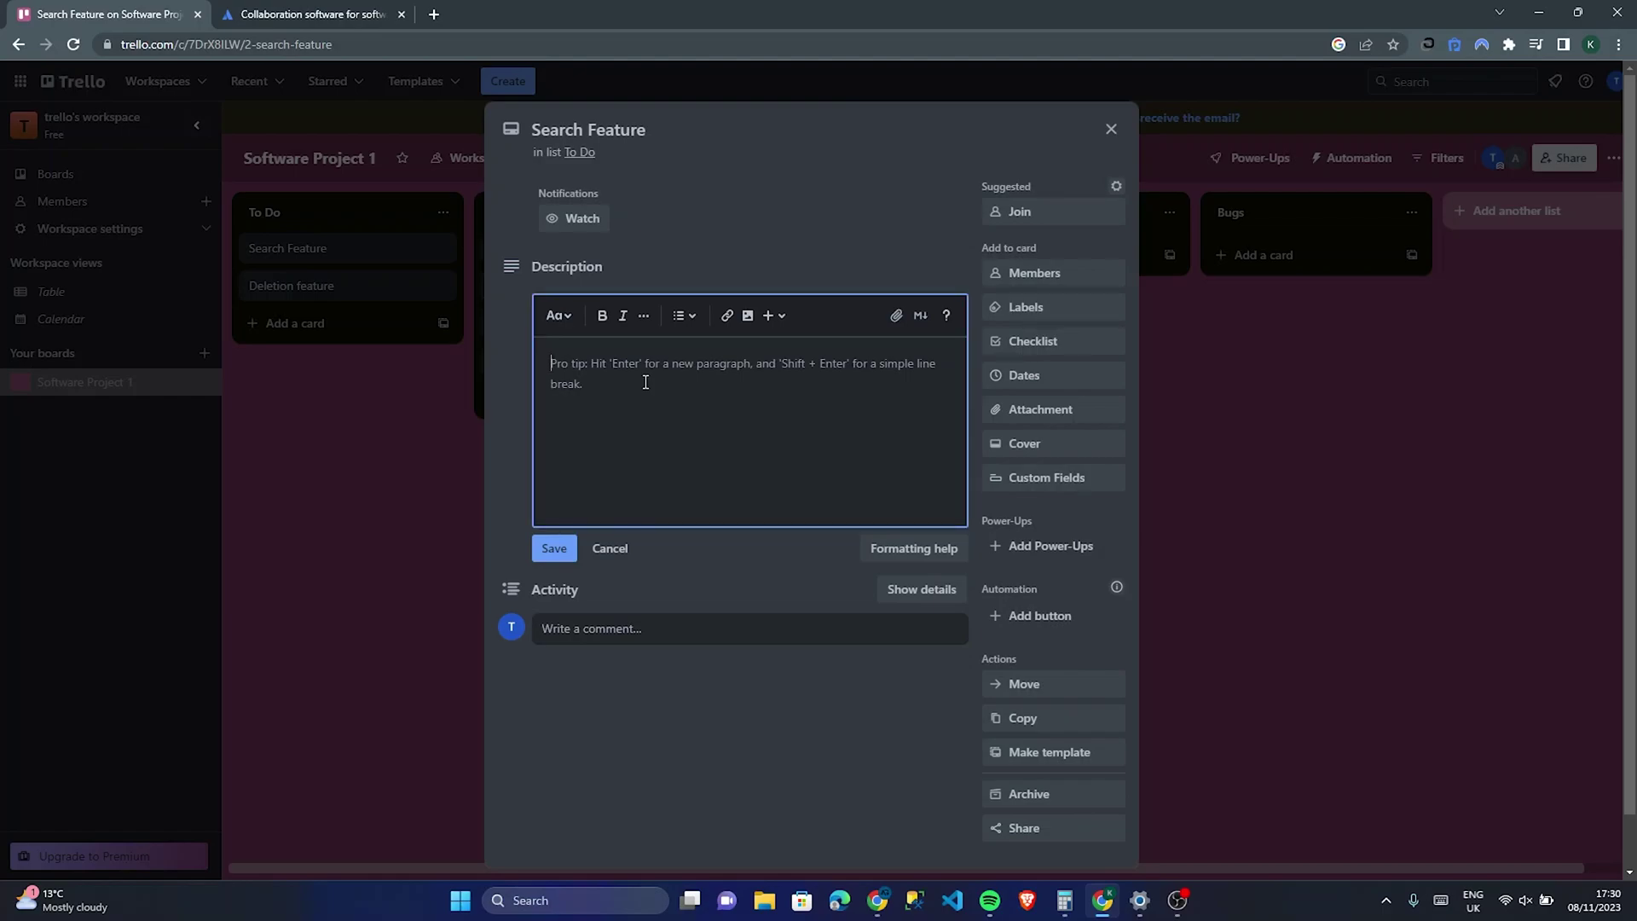
Step: Describe the feature as similar to Bing or Ask Jeeves but returning DuckDuckGo's results, fixing typos
{"action": "type", "text": "Hey guys"}
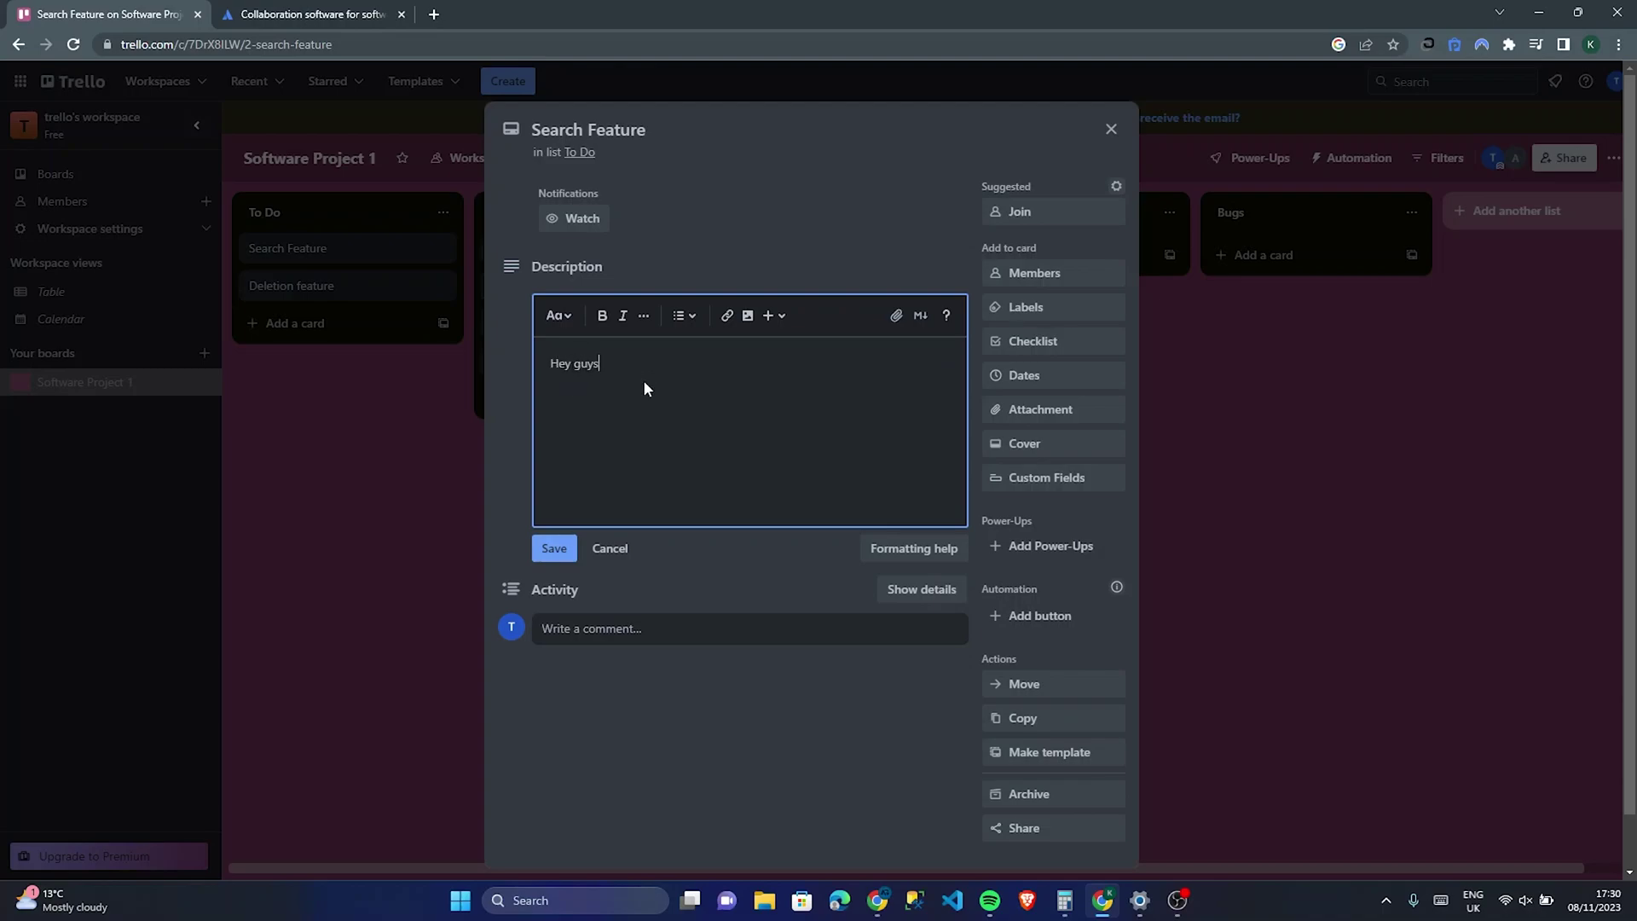
{"action": "type", "text": ", this search feature m"}
{"action": "type", "text": "similar to Bing or Ask jeevse"}
{"action": "key", "text": "BackSpace"}
{"action": "key", "text": "BackSpace"}
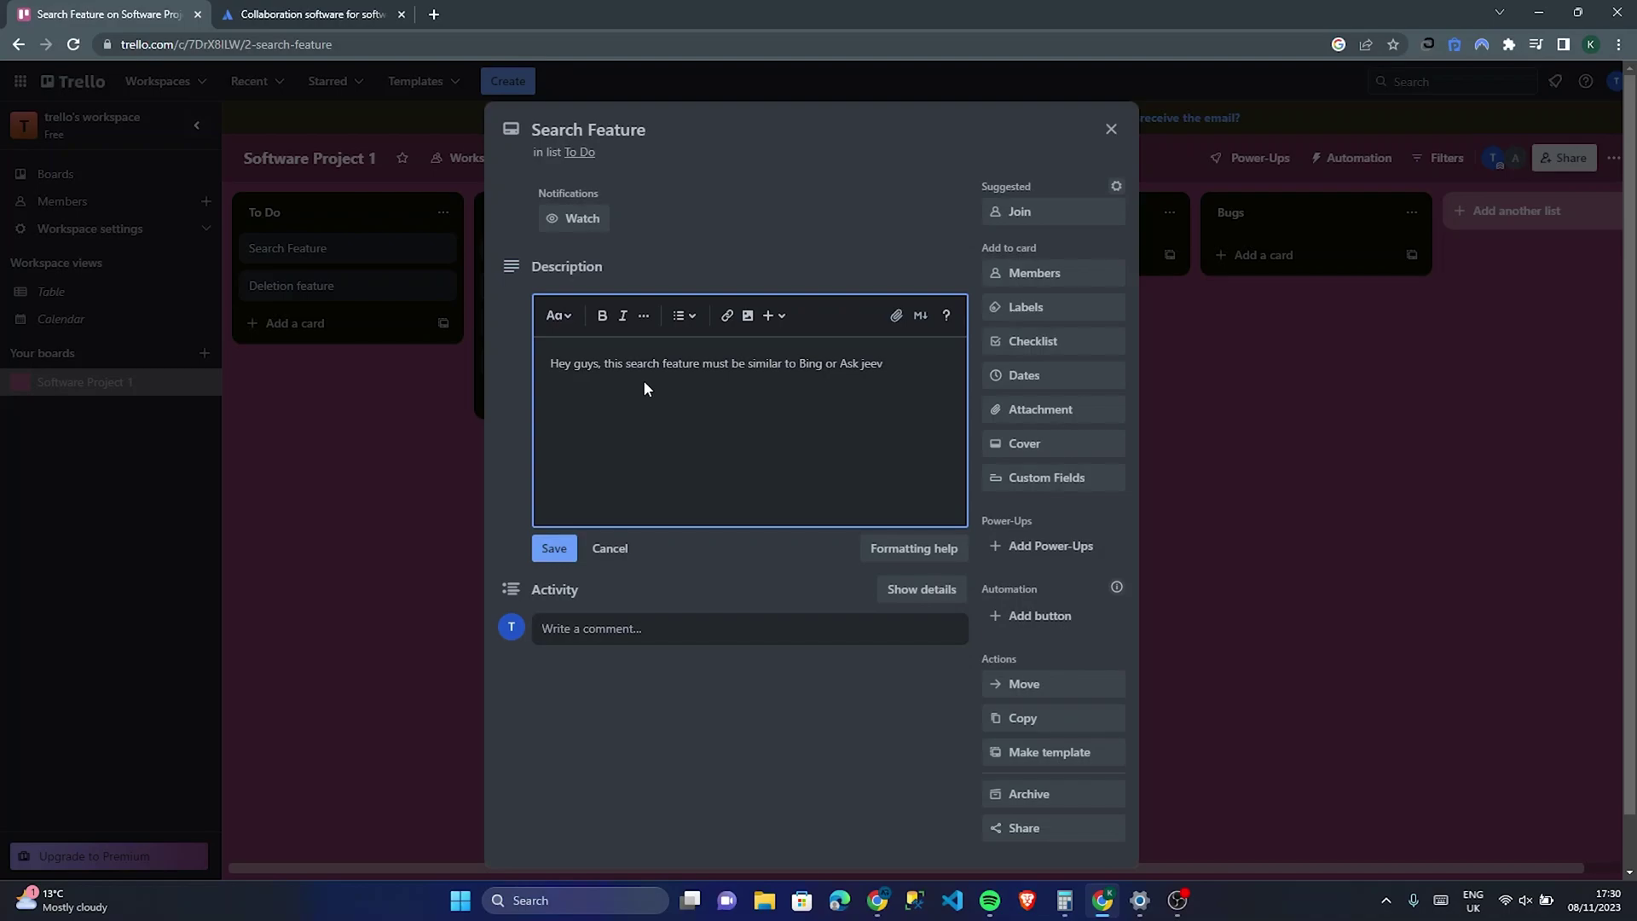
{"action": "type", "text": "es search. But it must show the same results as duckdcukgi"}
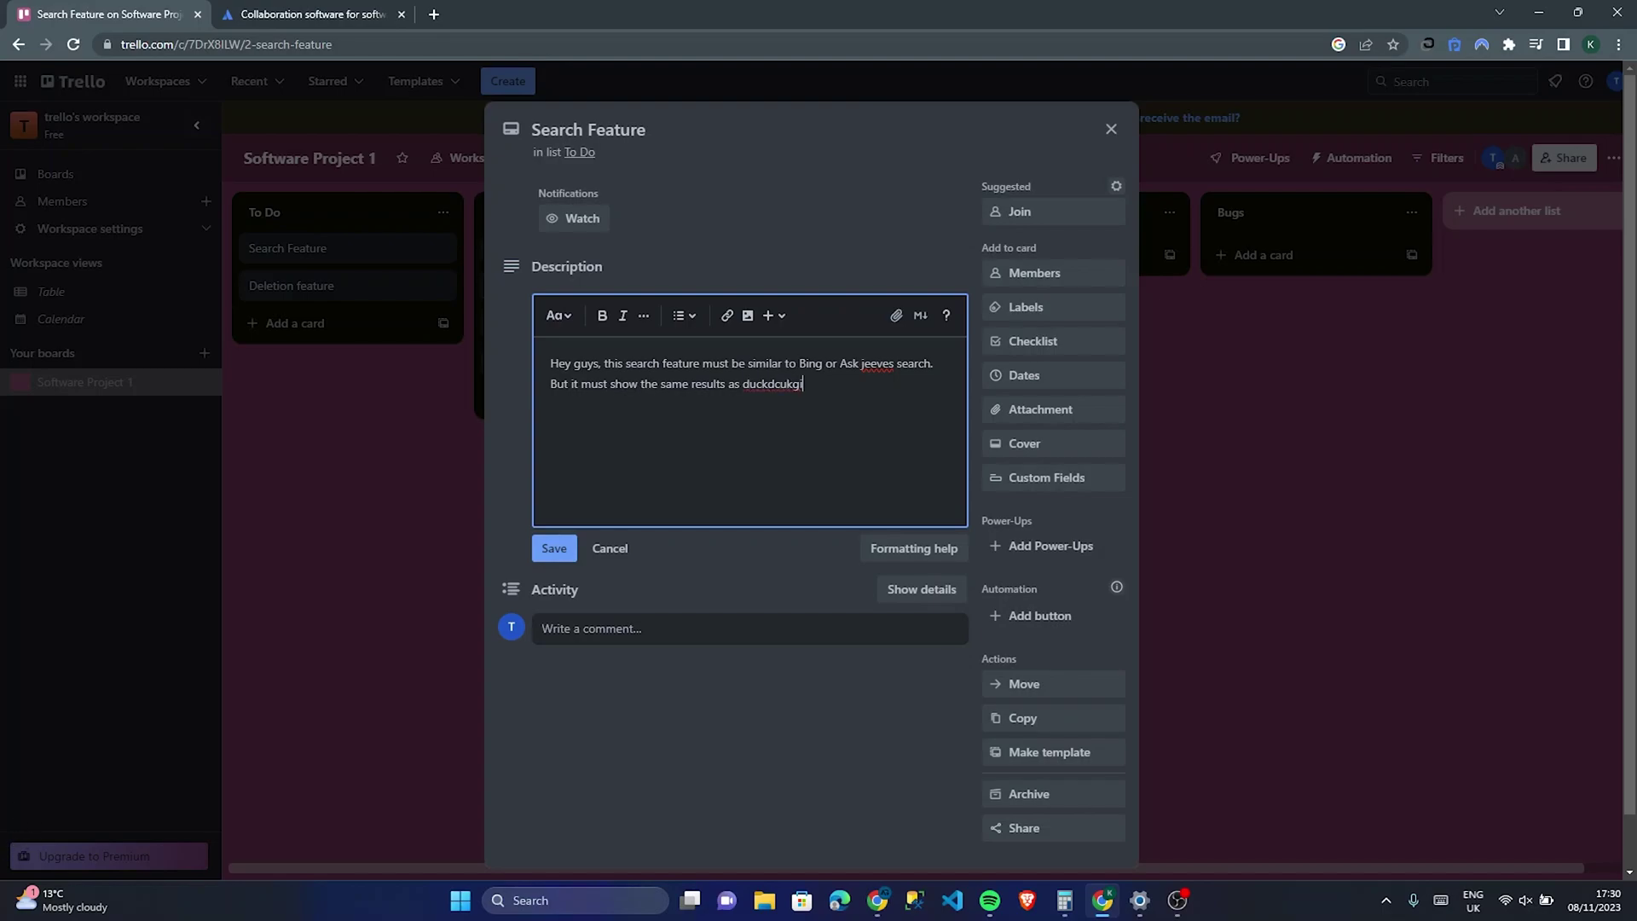
{"action": "key", "text": "Up"}
{"action": "type", "text": "o"}
{"action": "key", "text": "BackSpace"}
{"action": "type", "text": "u"}
Step: Add the second board member to the Search Feature card
{"action": "left_click", "coordinate": [1103, 279]}
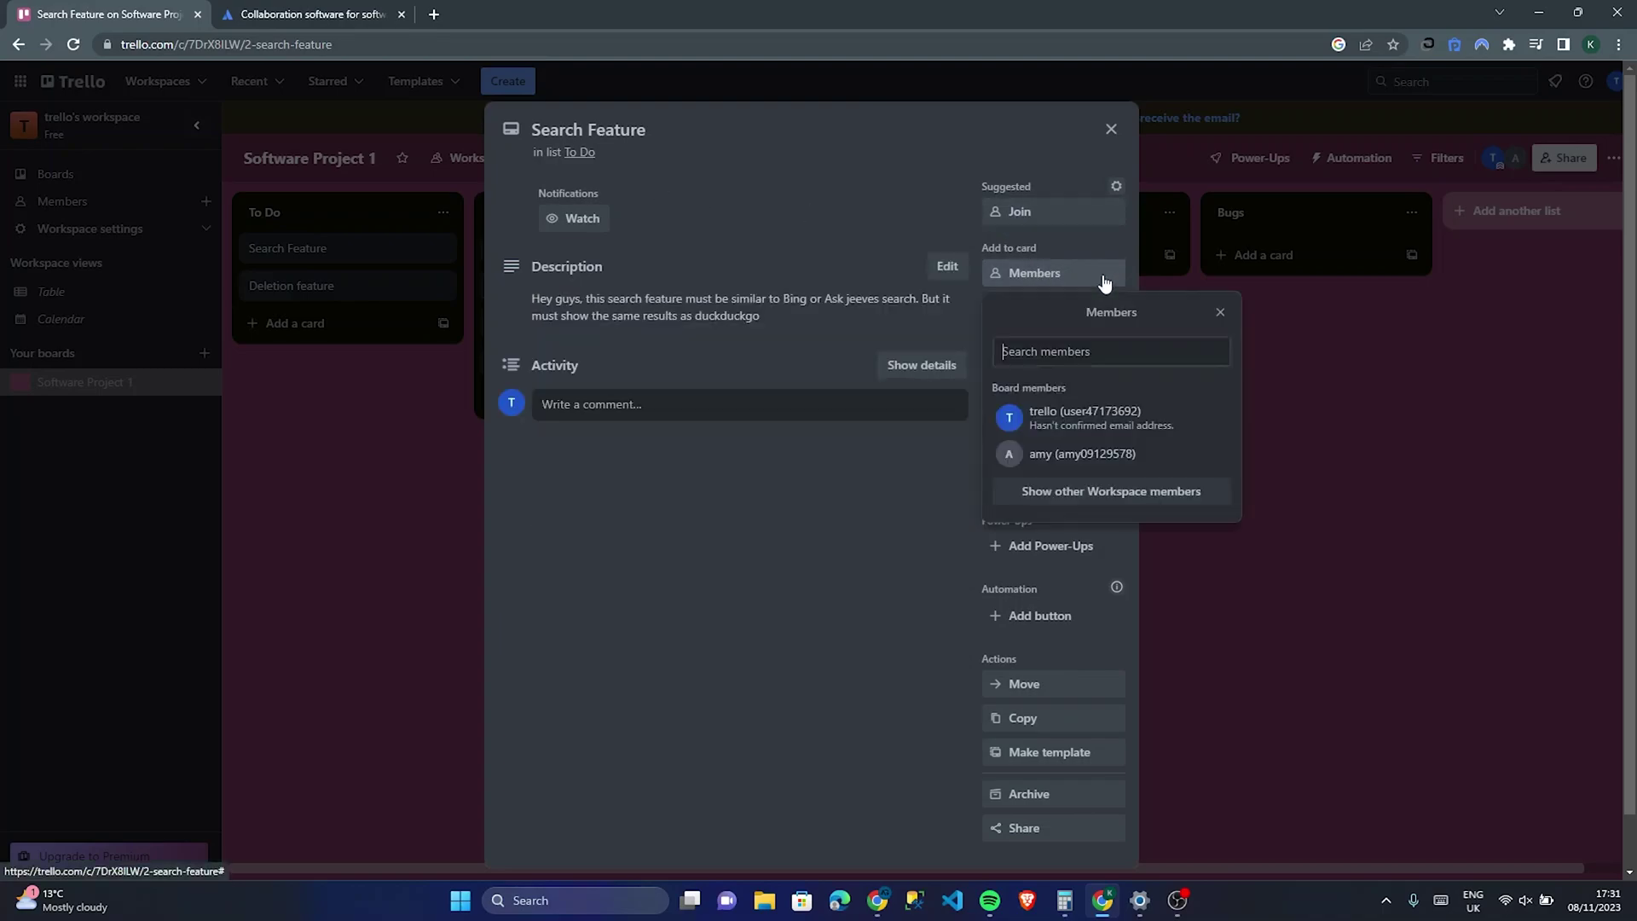
{"action": "left_click", "coordinate": [1148, 470]}
{"action": "left_click", "coordinate": [769, 602]}
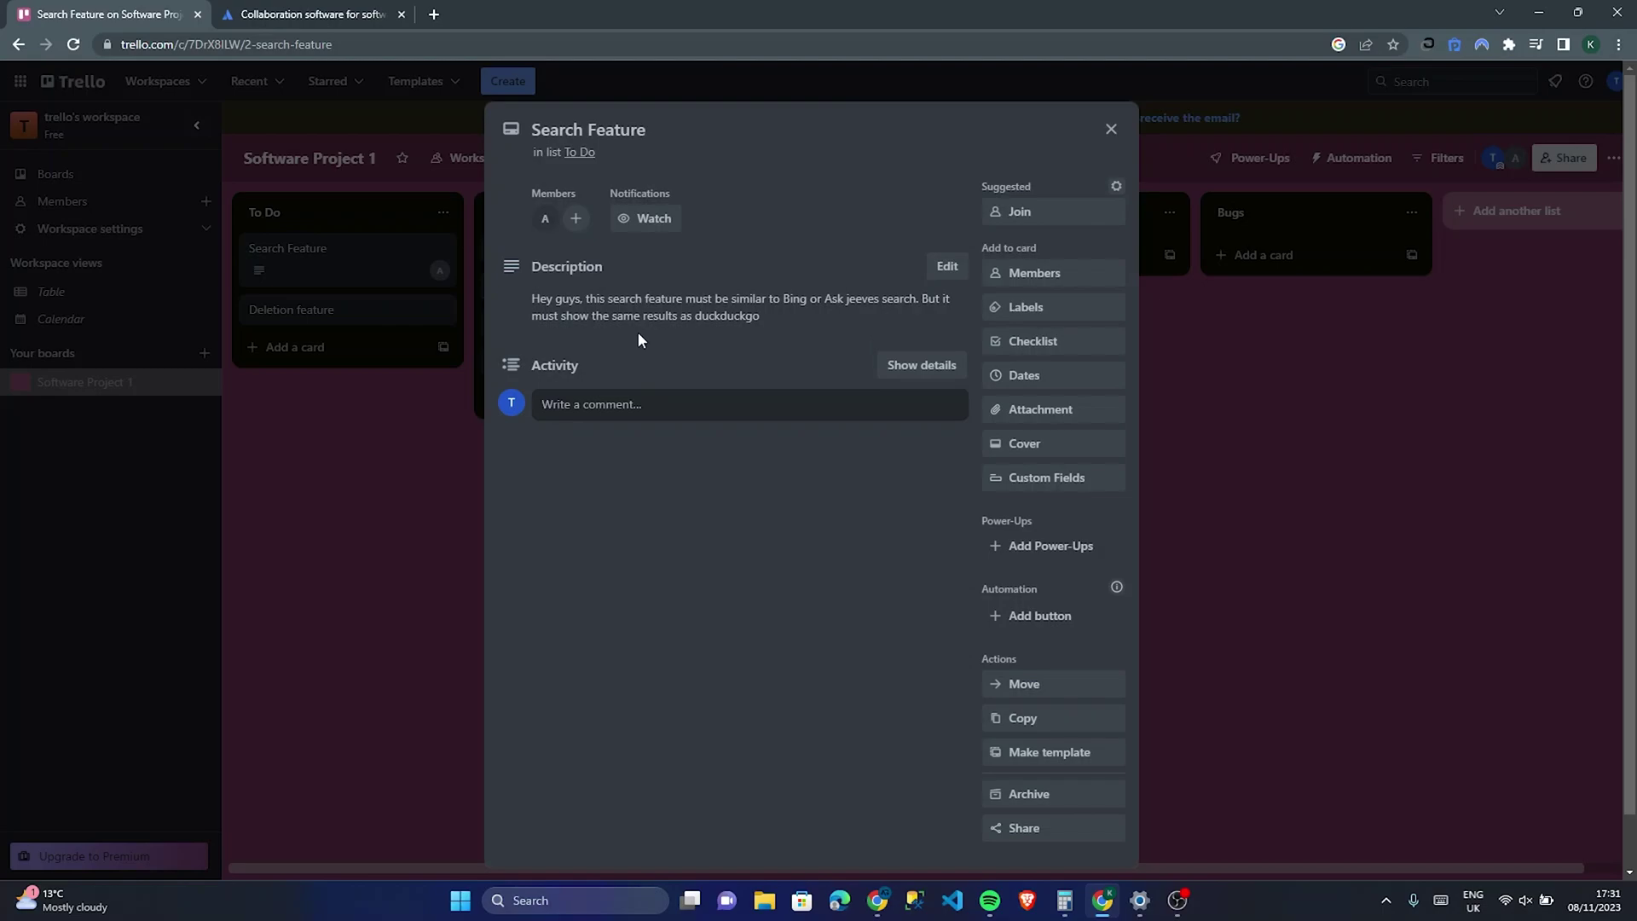
Step: Post the comment 'Hey guys? how is this feature going????' on the card
{"action": "left_click", "coordinate": [666, 409]}
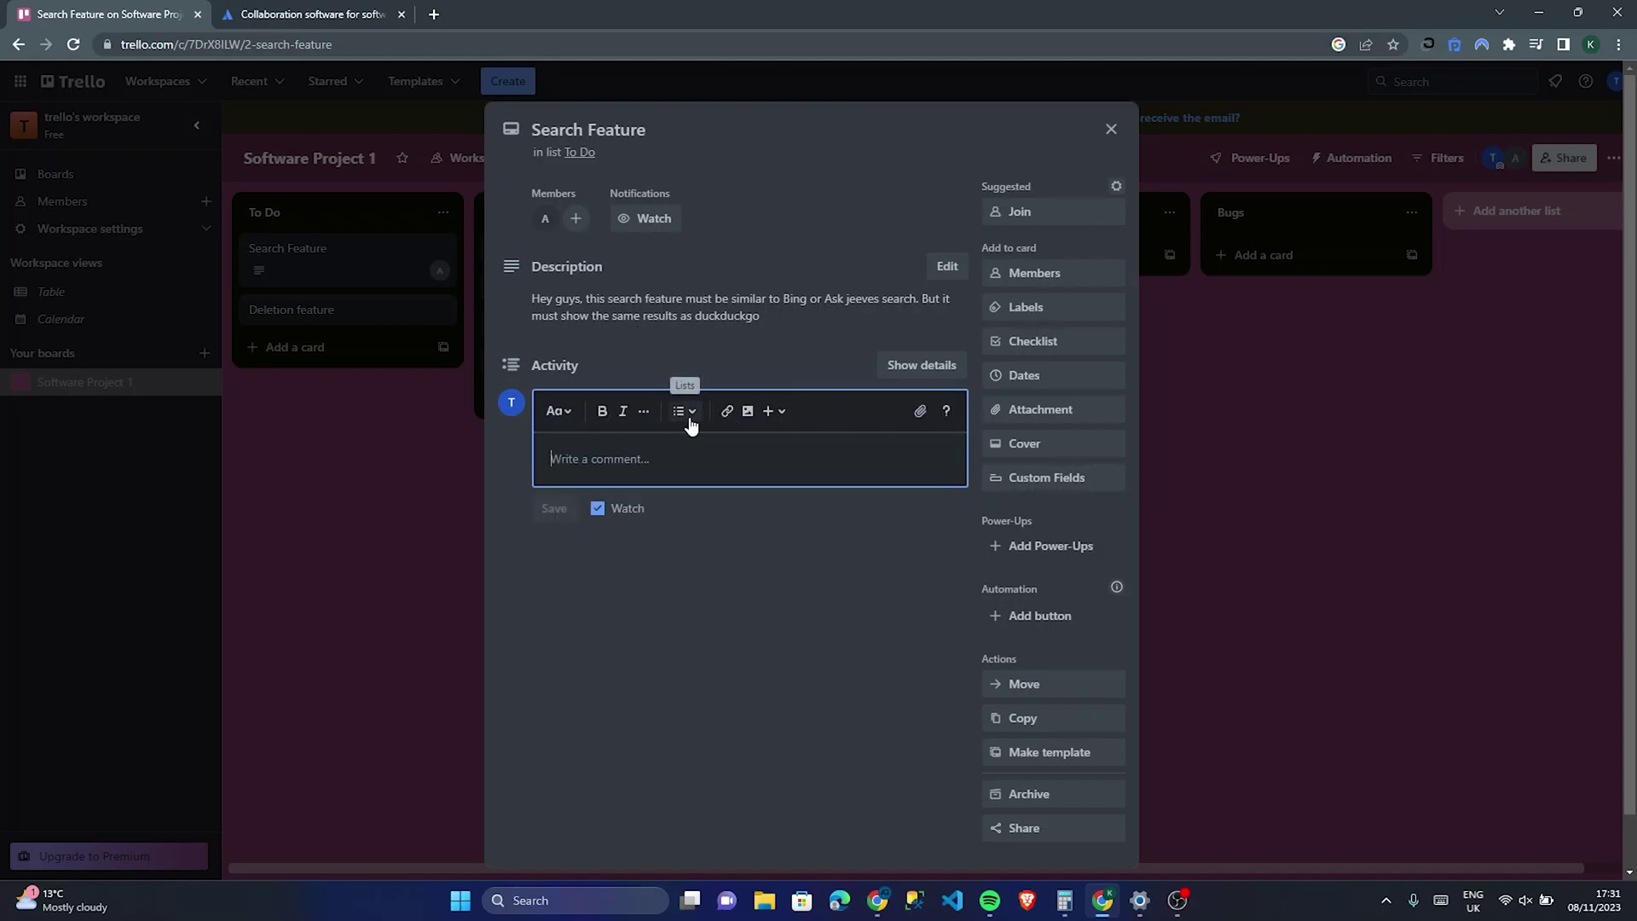
{"action": "type", "text": "Hey g"}
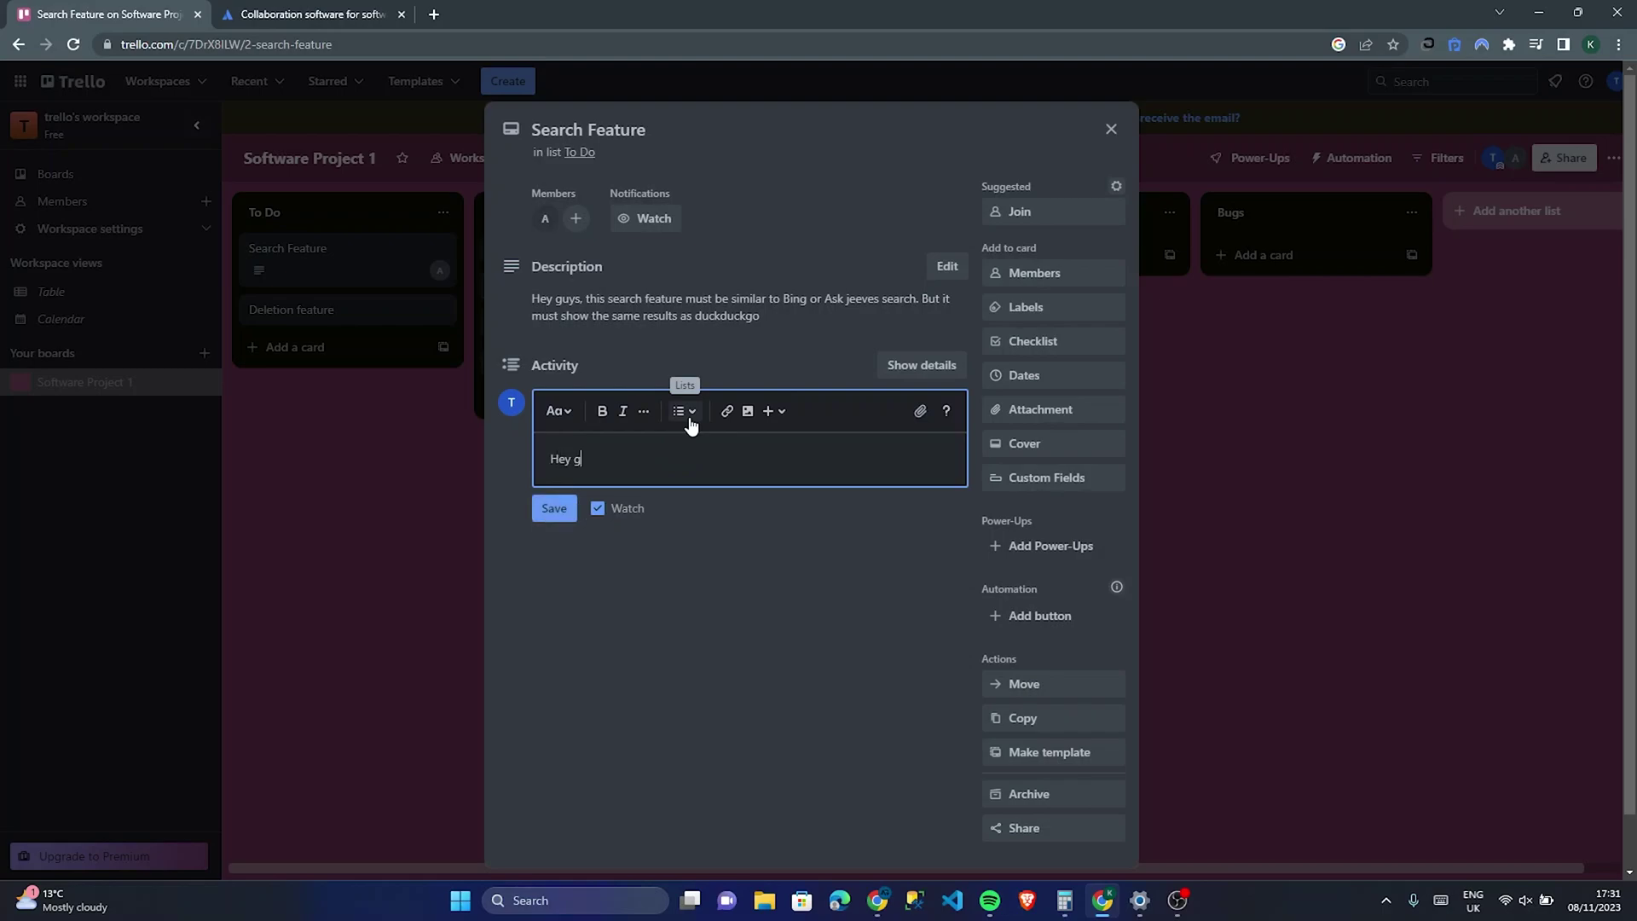
{"action": "type", "text": "uys? how is this feature going????"}
{"action": "key", "text": "Return"}
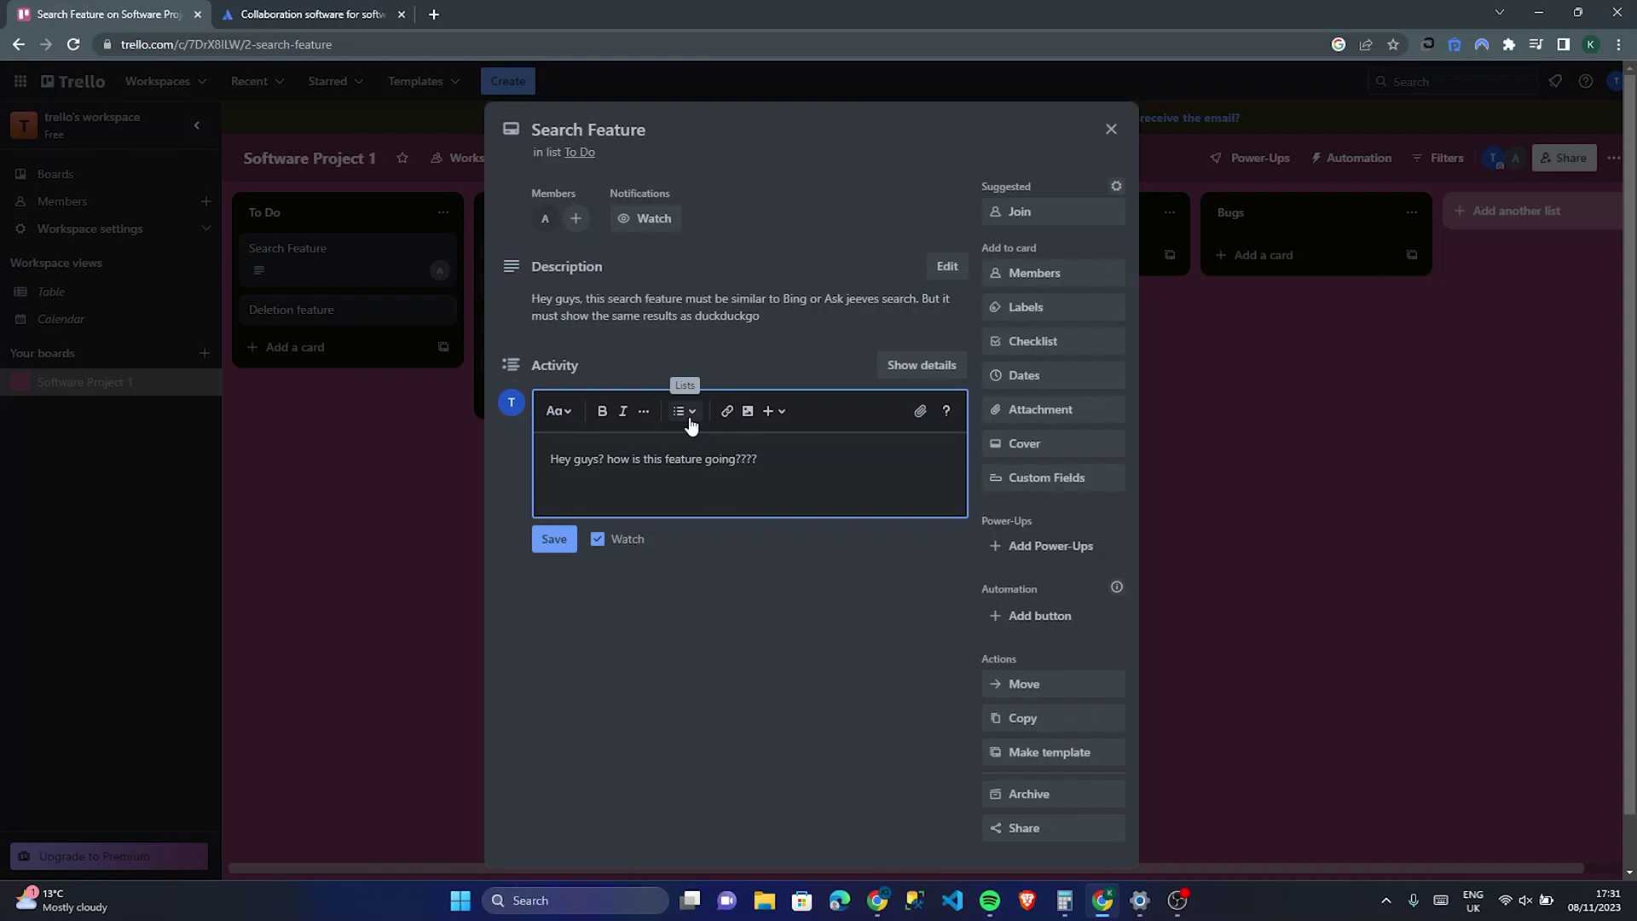
{"action": "left_click", "coordinate": [554, 538]}
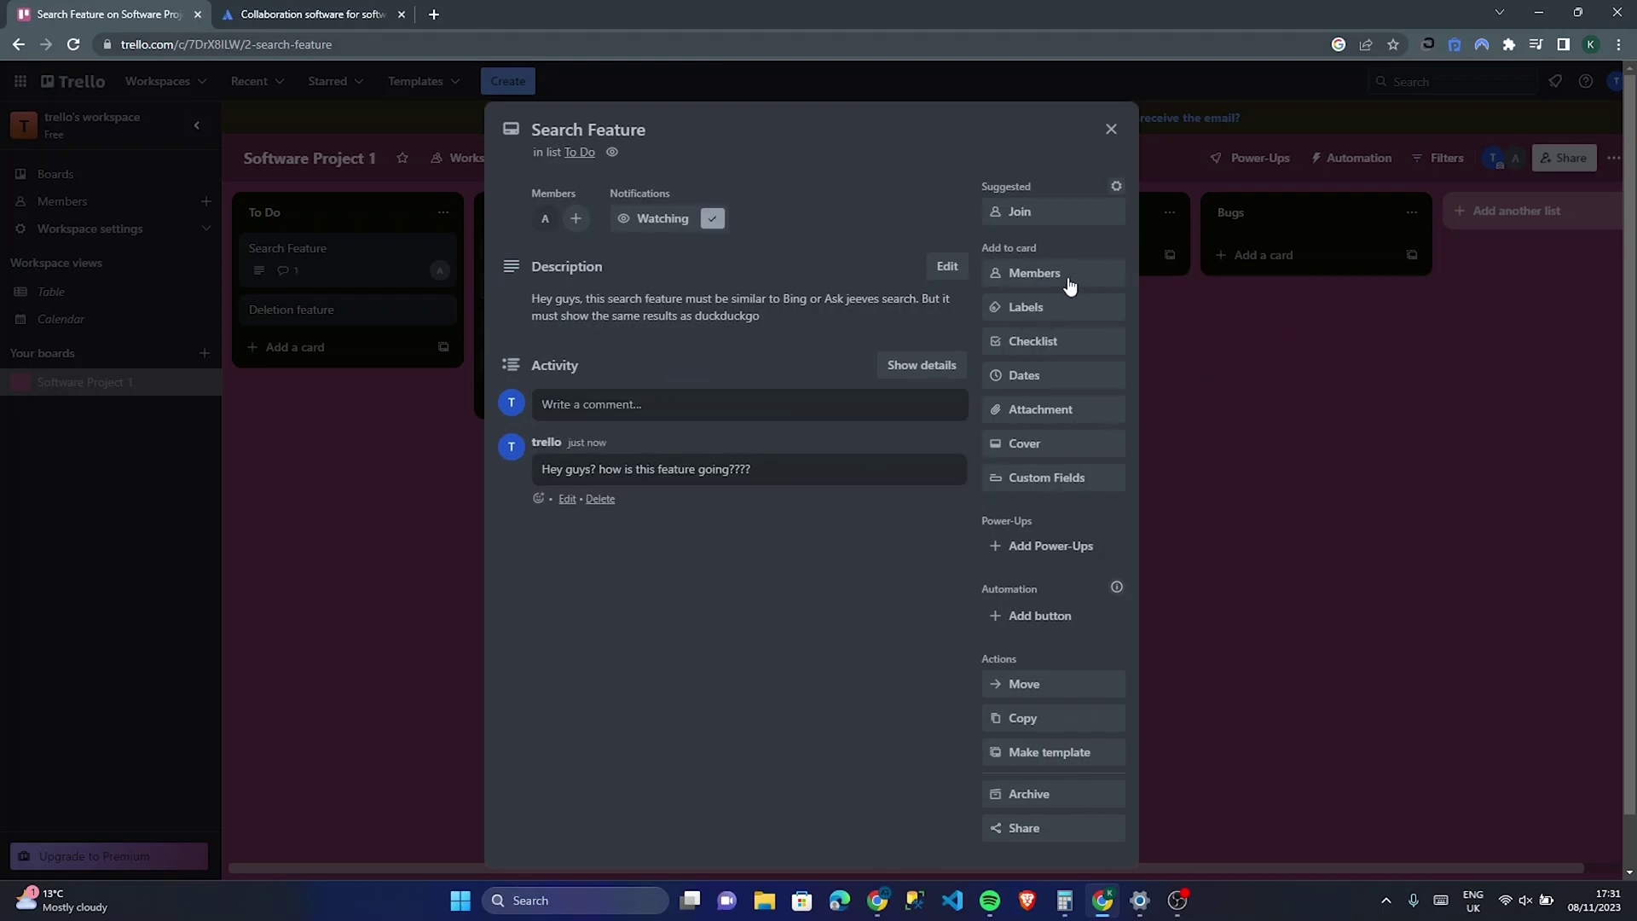
Step: Save a due date of 09/11/2023 at 17:32 on the card, adding no attachment
{"action": "left_click", "coordinate": [1068, 378]}
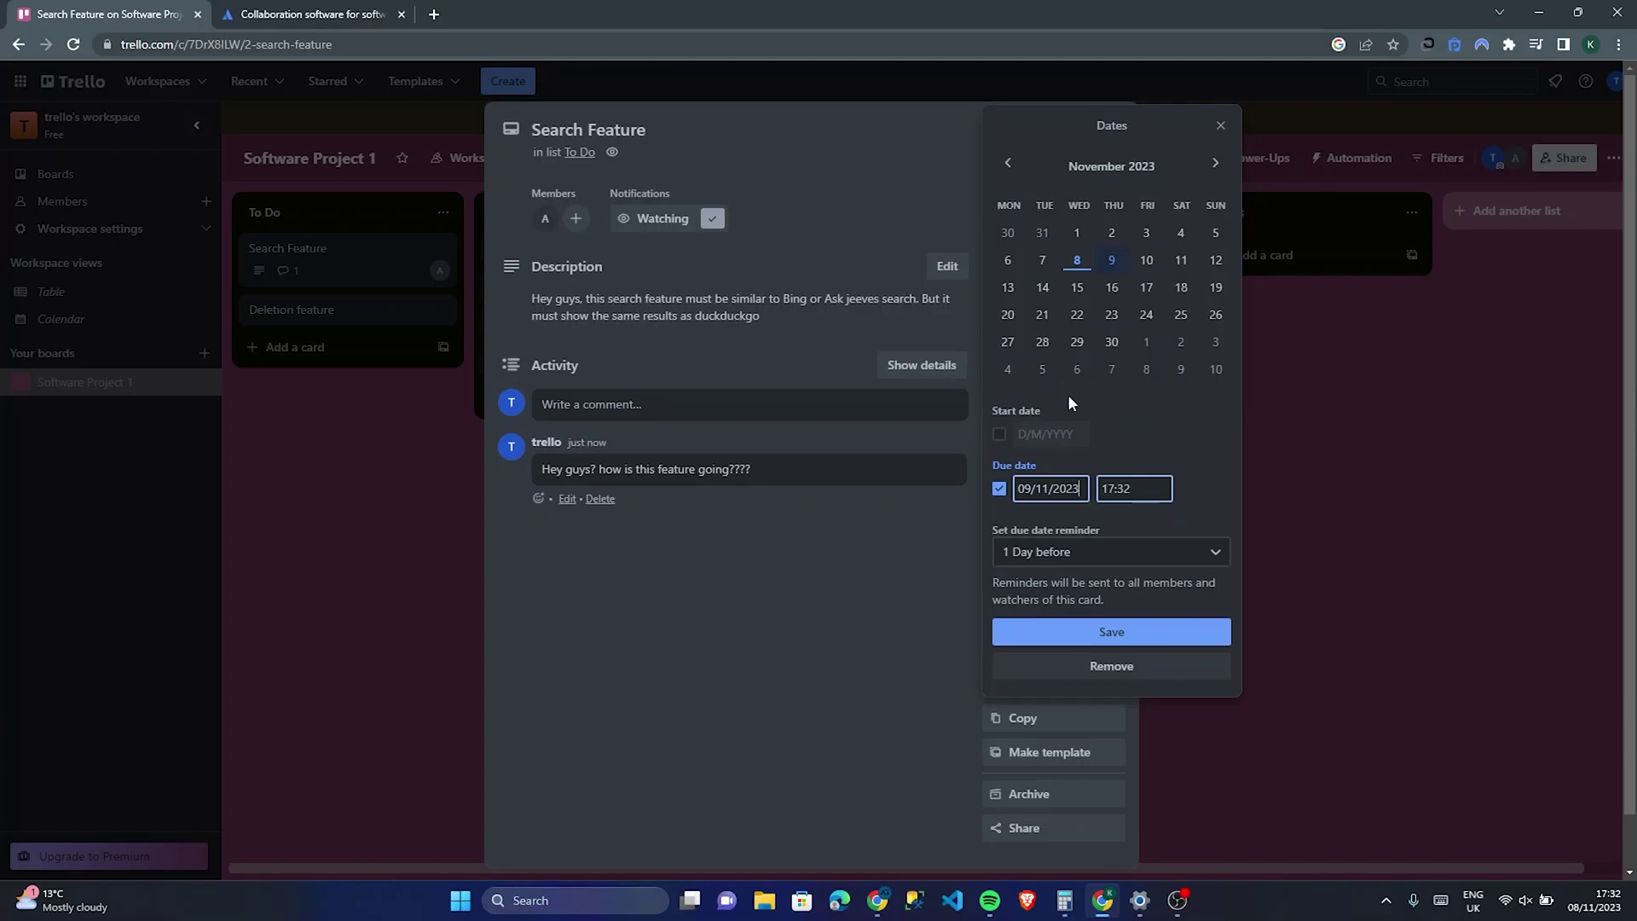
{"action": "left_click", "coordinate": [1090, 634]}
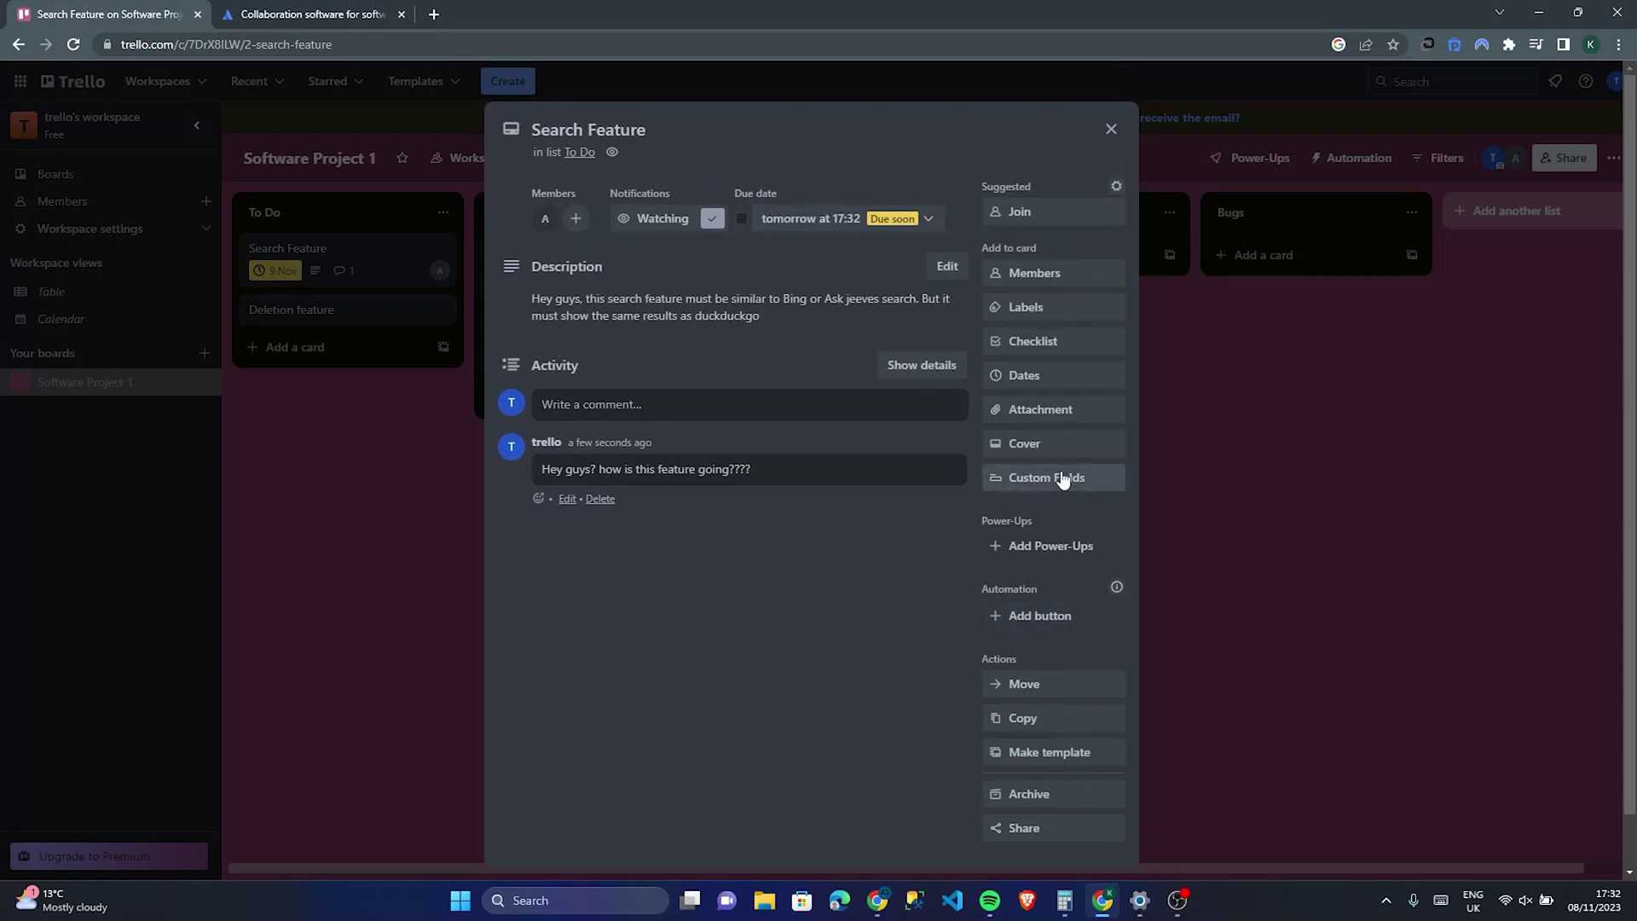
{"action": "left_click", "coordinate": [1032, 410]}
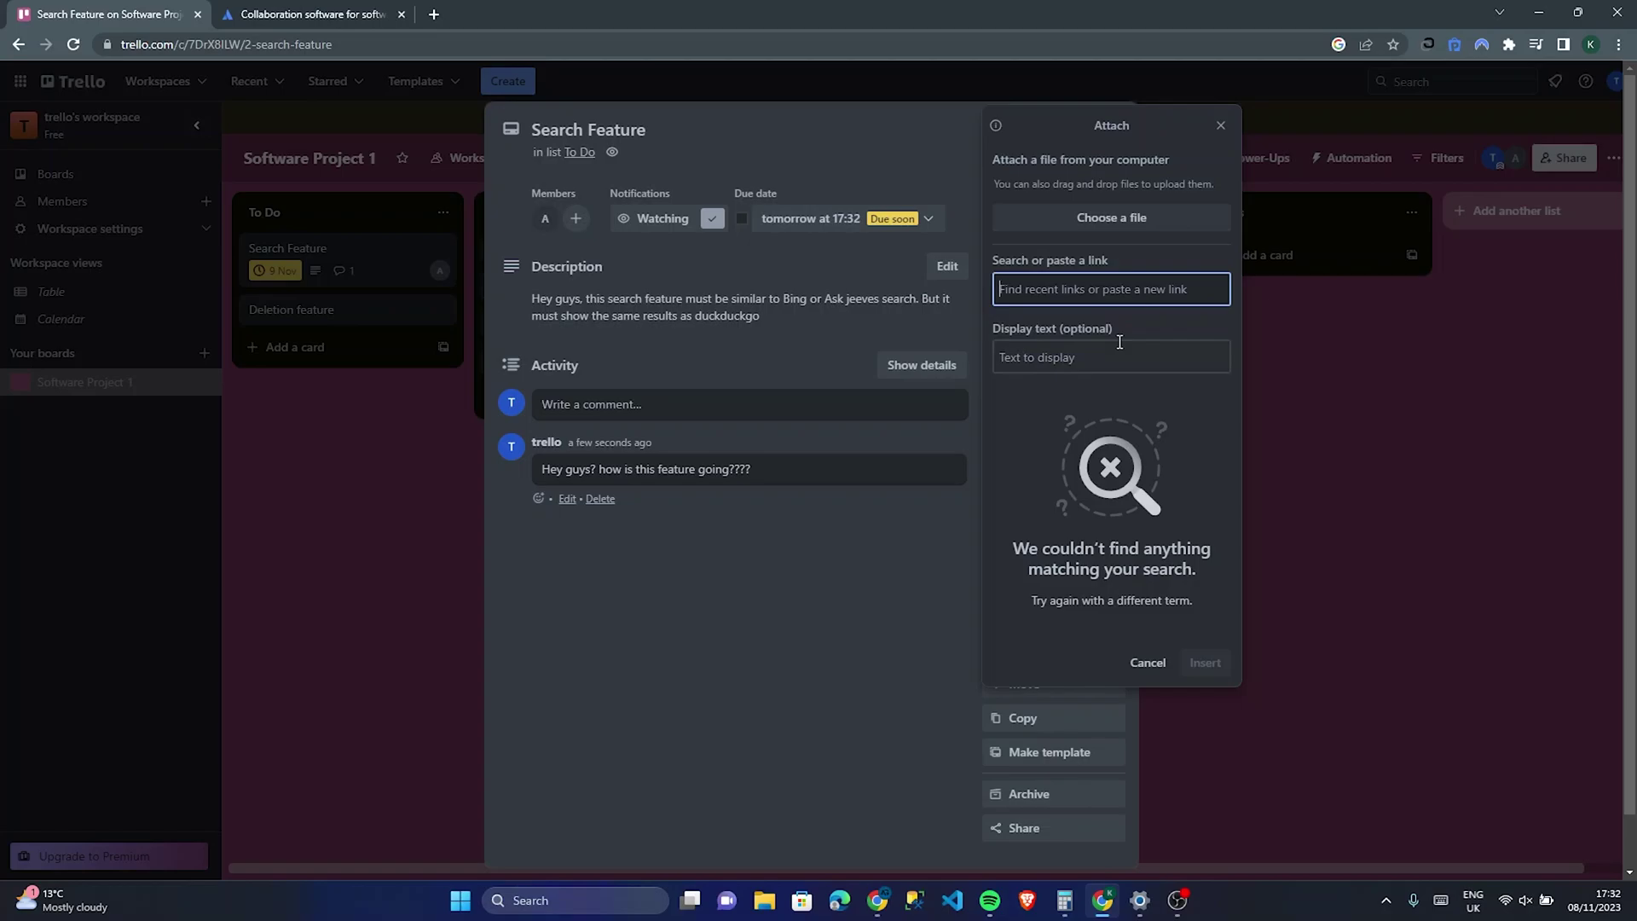
{"action": "left_click", "coordinate": [1221, 126]}
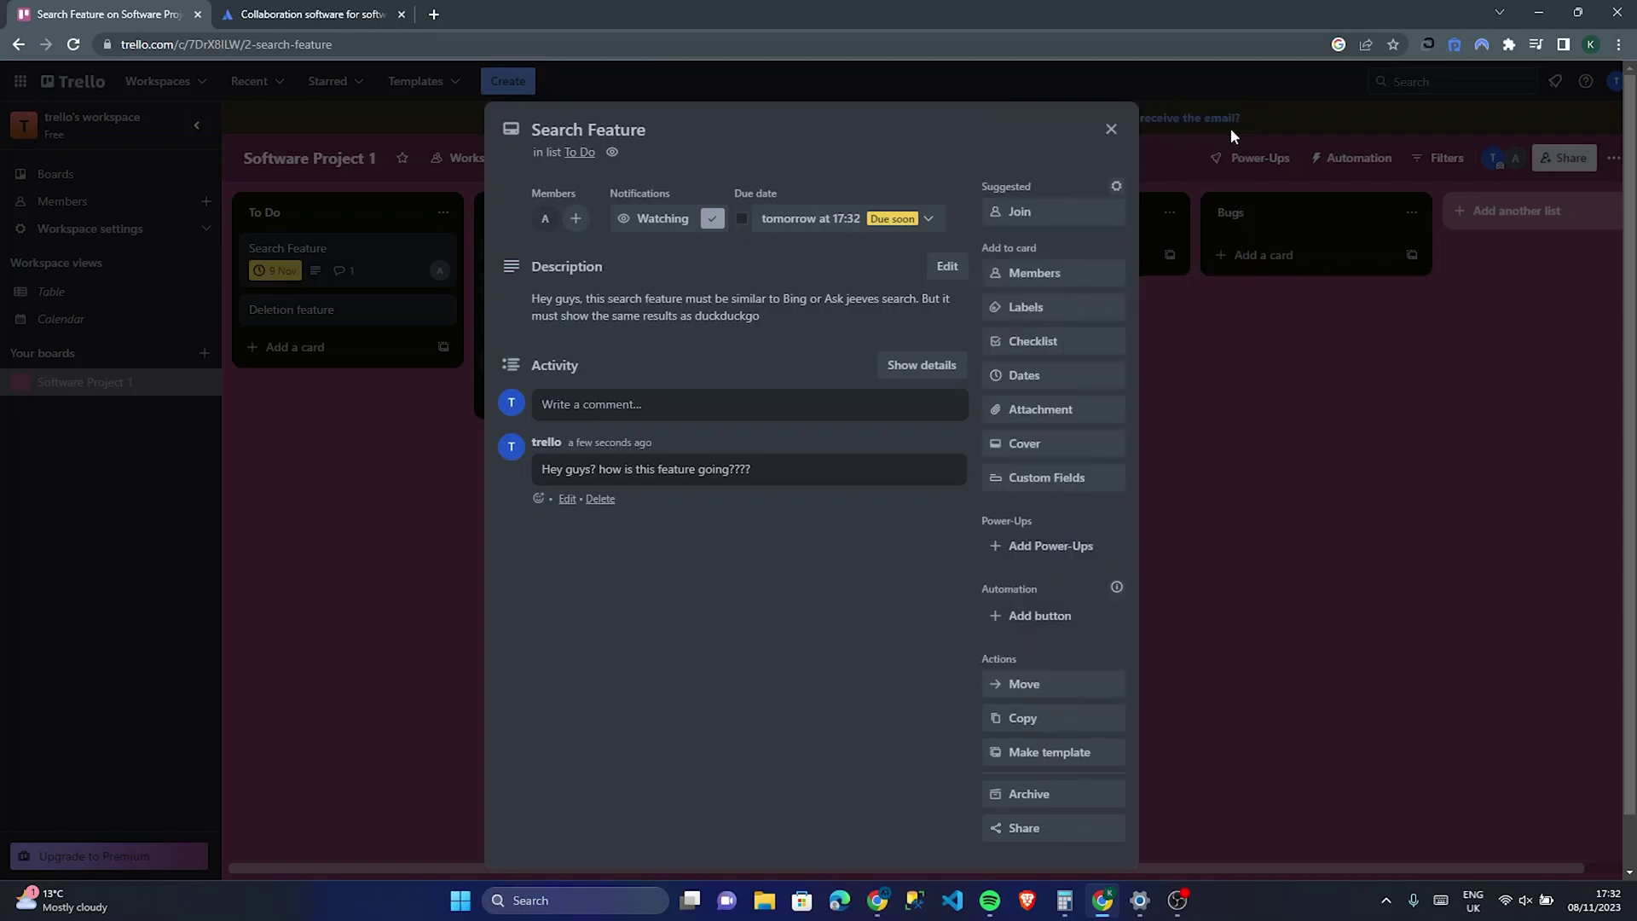
Step: Close the card details back to the board, leaving the To Do list unchanged
{"action": "left_click", "coordinate": [1116, 185]}
{"action": "left_click", "coordinate": [1106, 128]}
{"action": "left_click", "coordinate": [1106, 129]}
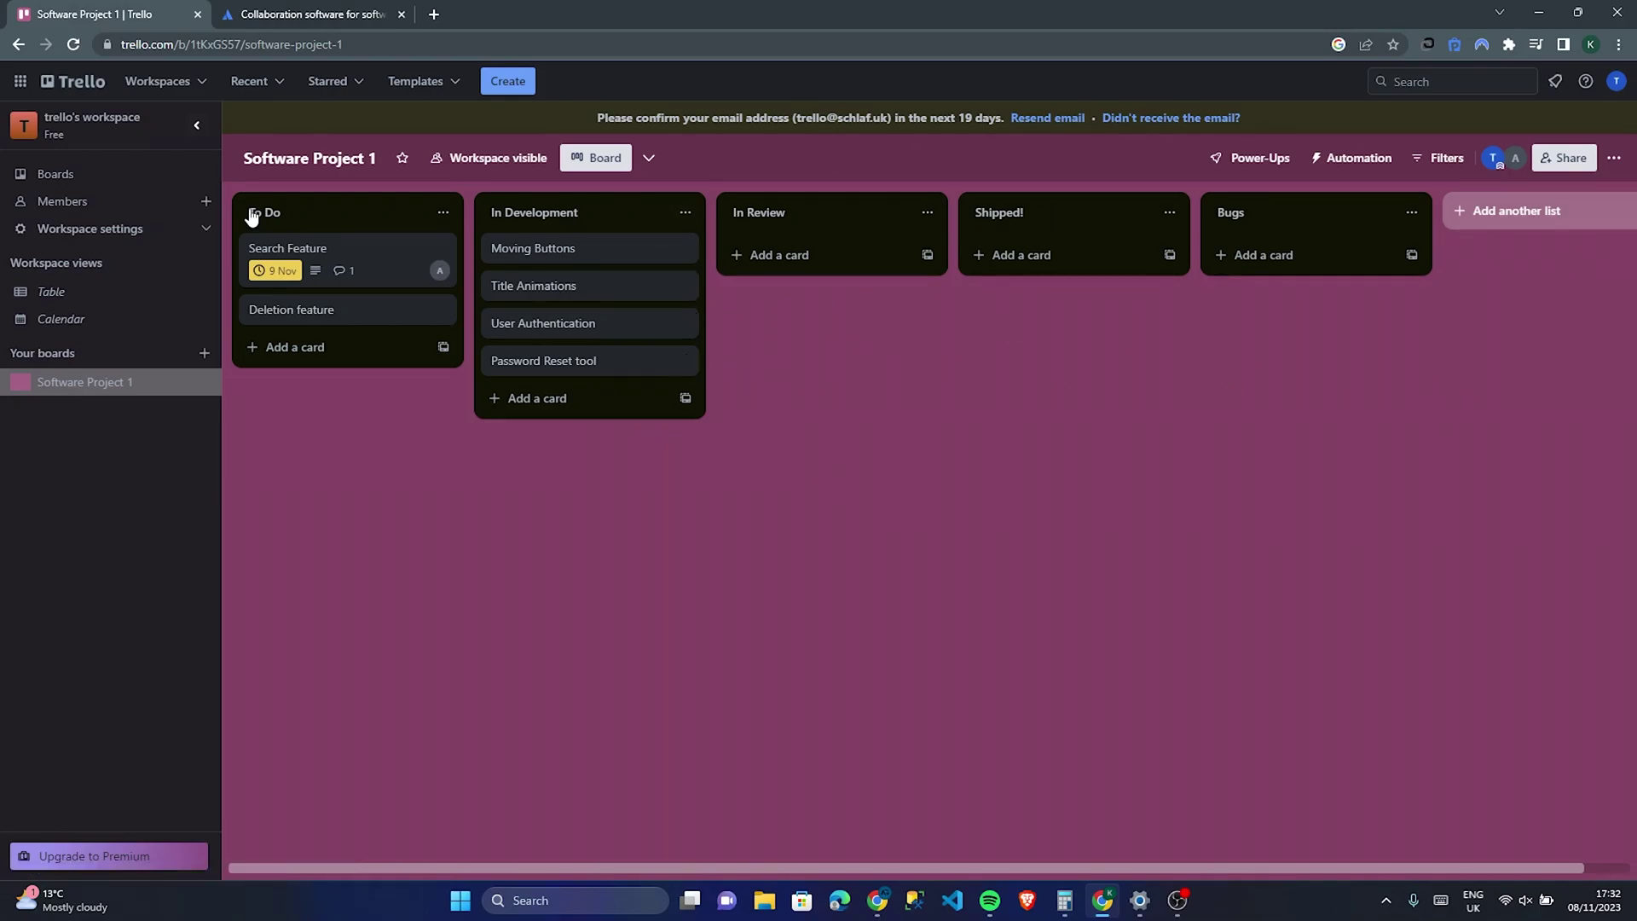
{"action": "left_click", "coordinate": [365, 215]}
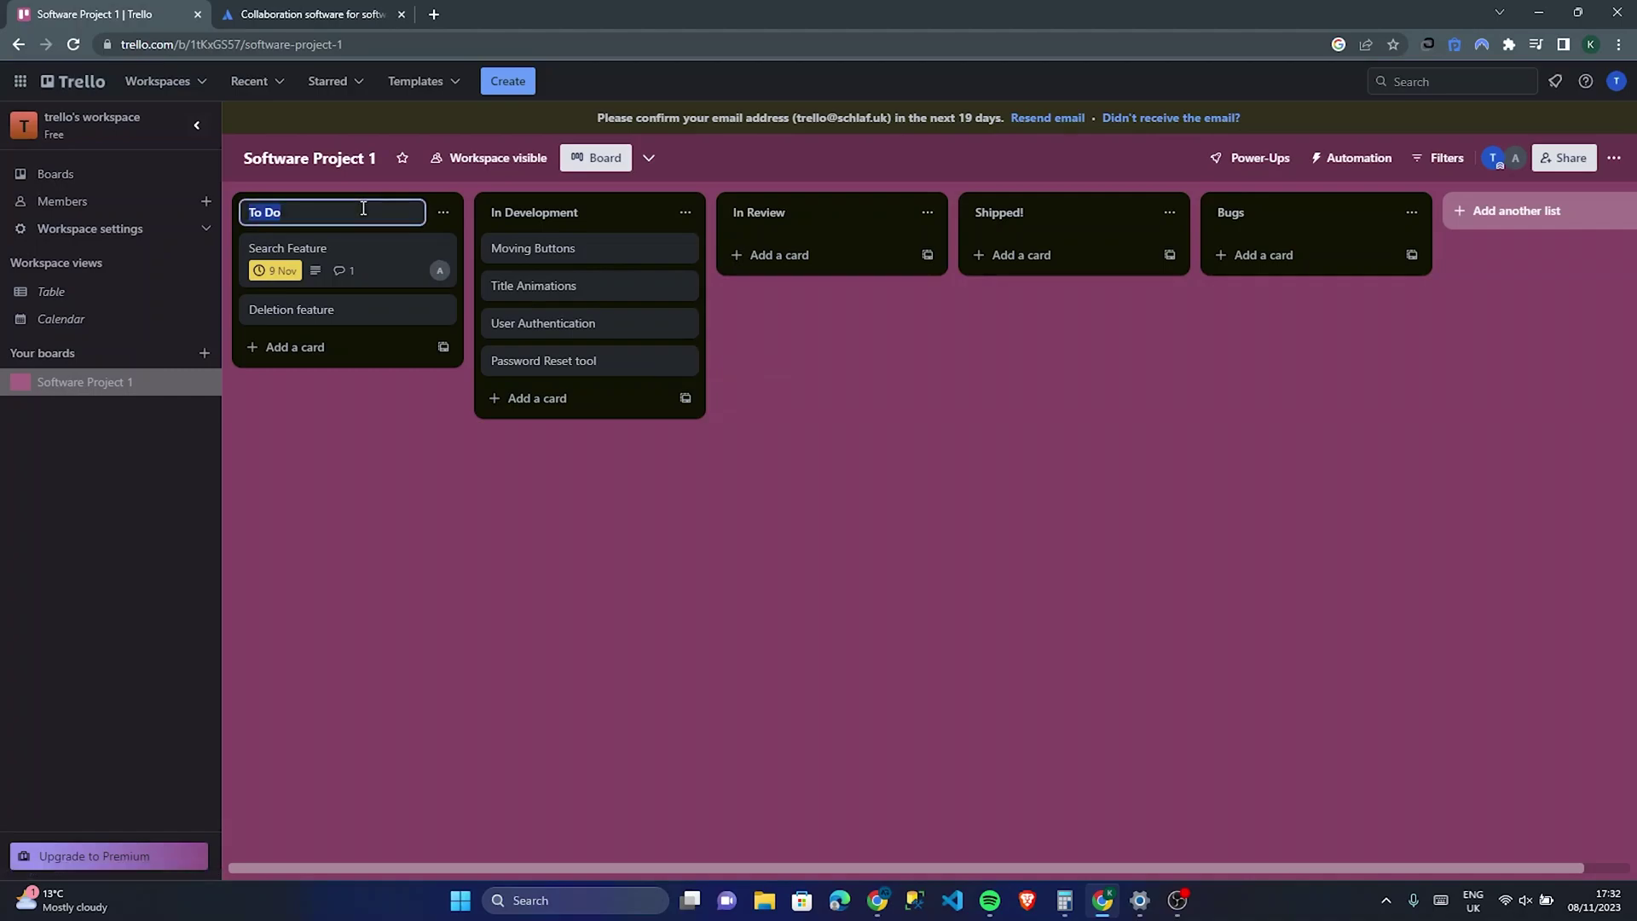
{"action": "left_click", "coordinate": [442, 215]}
{"action": "left_click", "coordinate": [351, 391]}
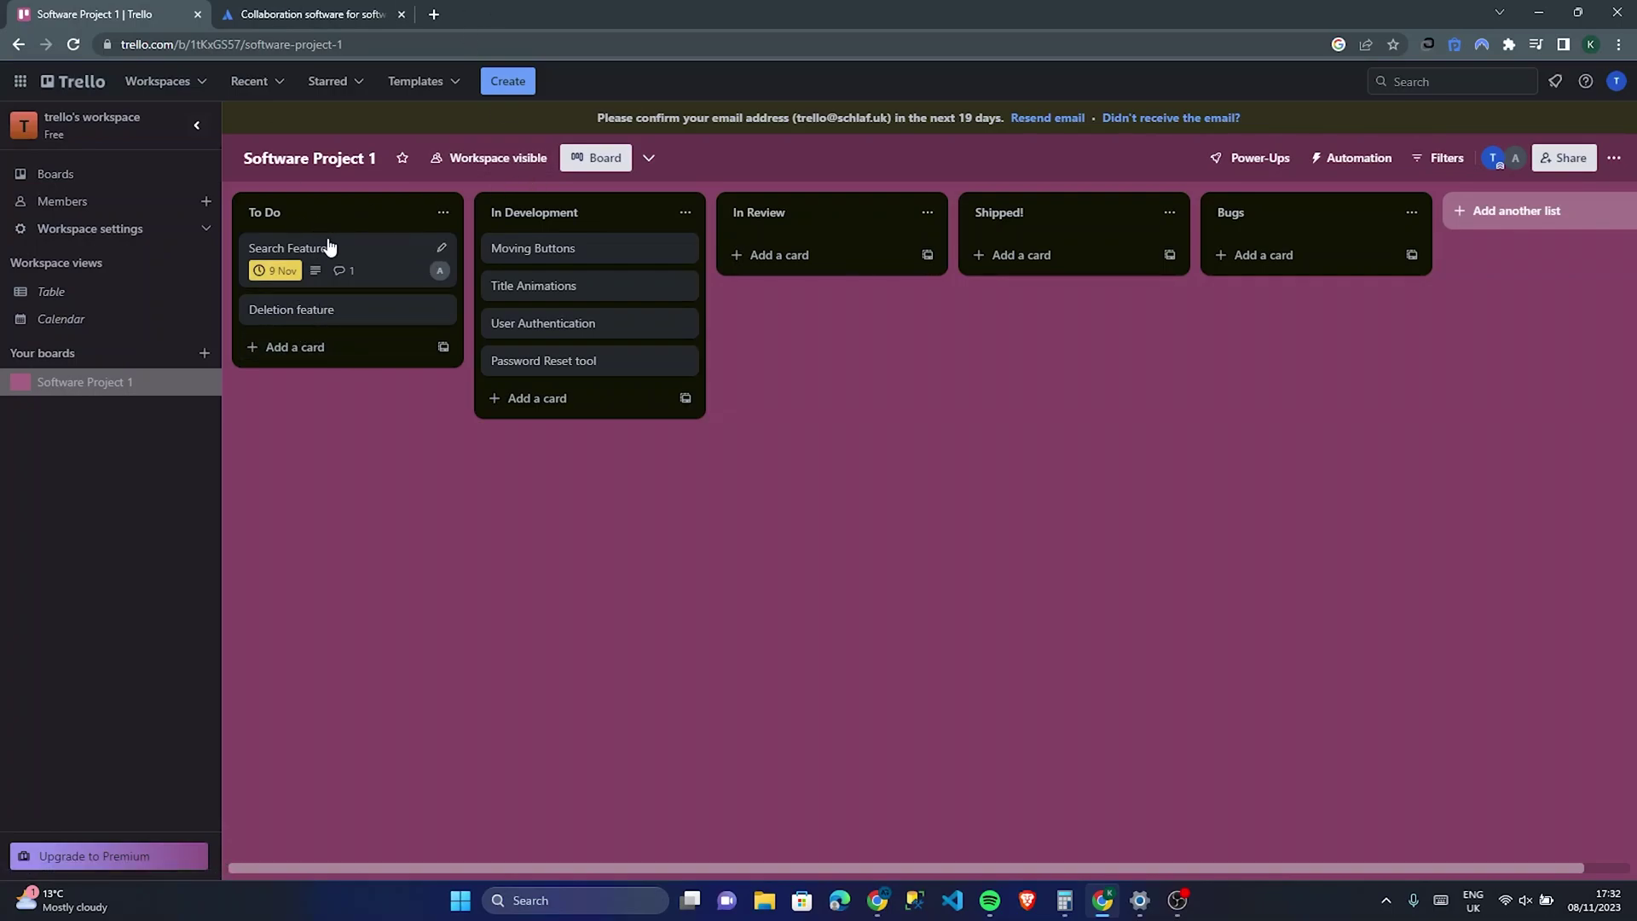
Step: Drag the Search Feature card through In Development and In Review into Shipped!
{"action": "left_click_drag", "start_coordinate": [363, 251], "coordinate": [606, 256]}
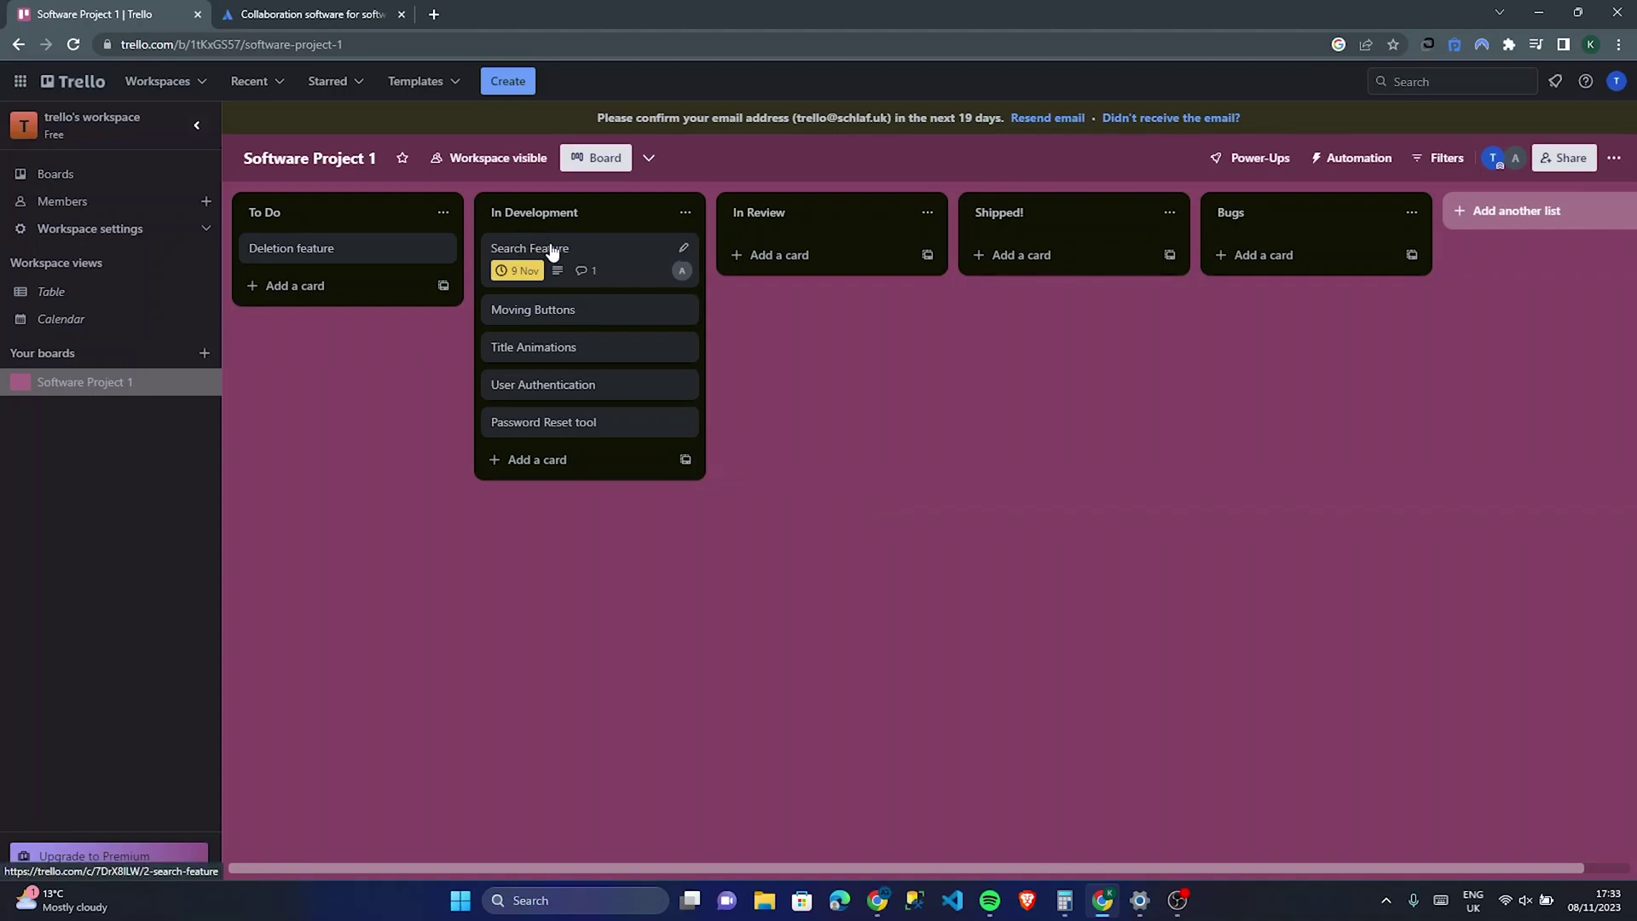
{"action": "left_click_drag", "start_coordinate": [552, 250], "coordinate": [785, 254]}
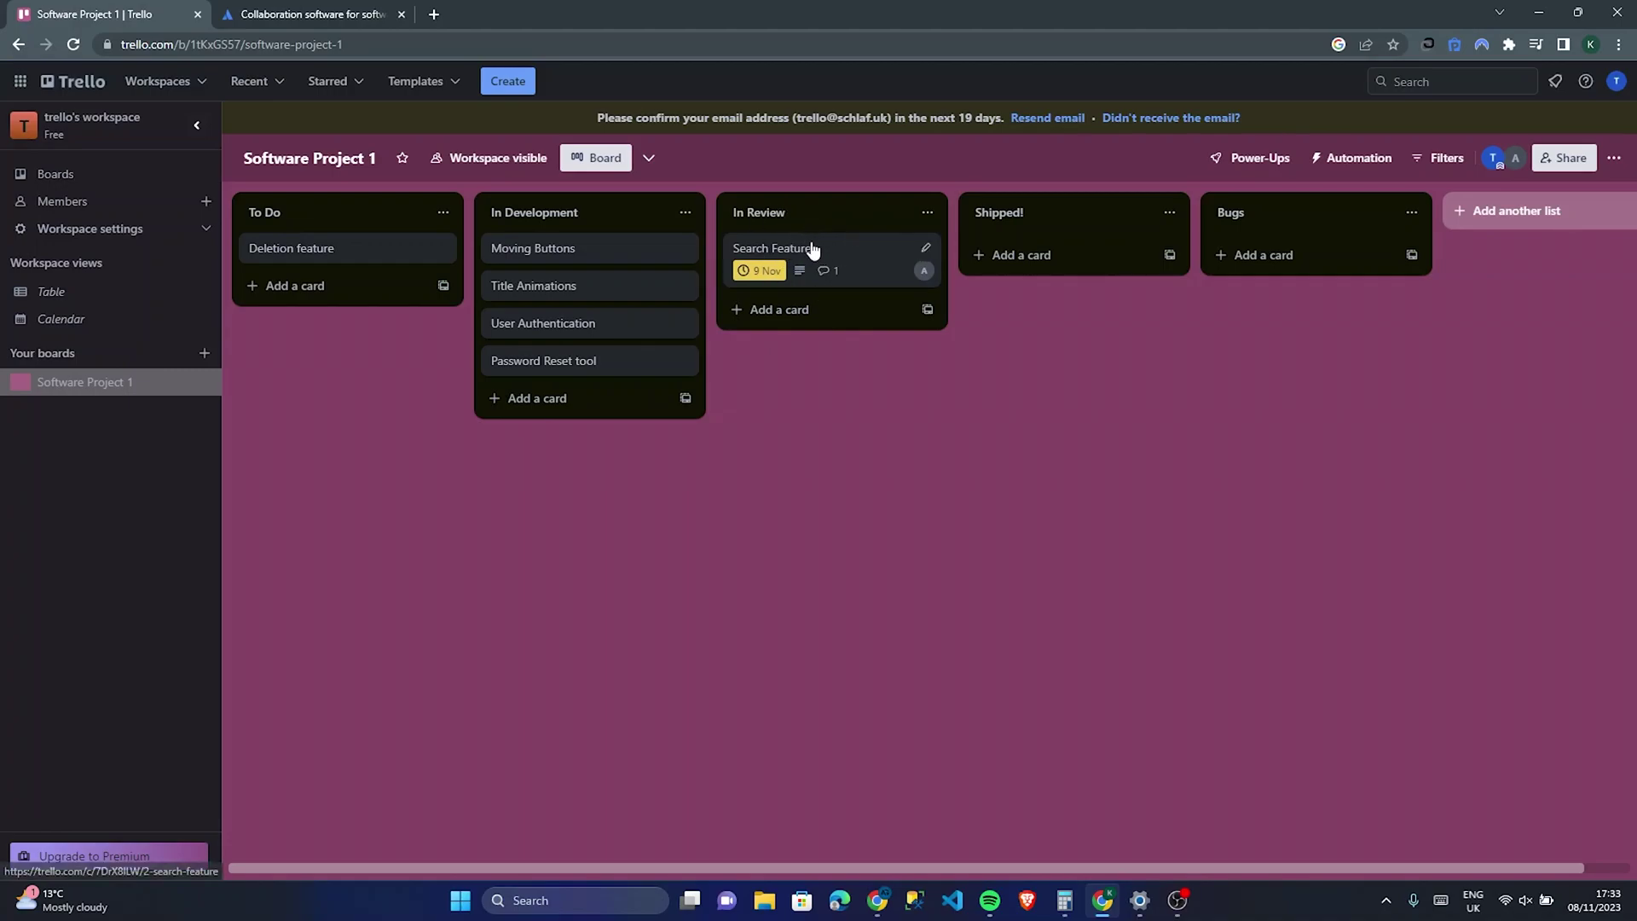
{"action": "left_click_drag", "start_coordinate": [811, 248], "coordinate": [1070, 256]}
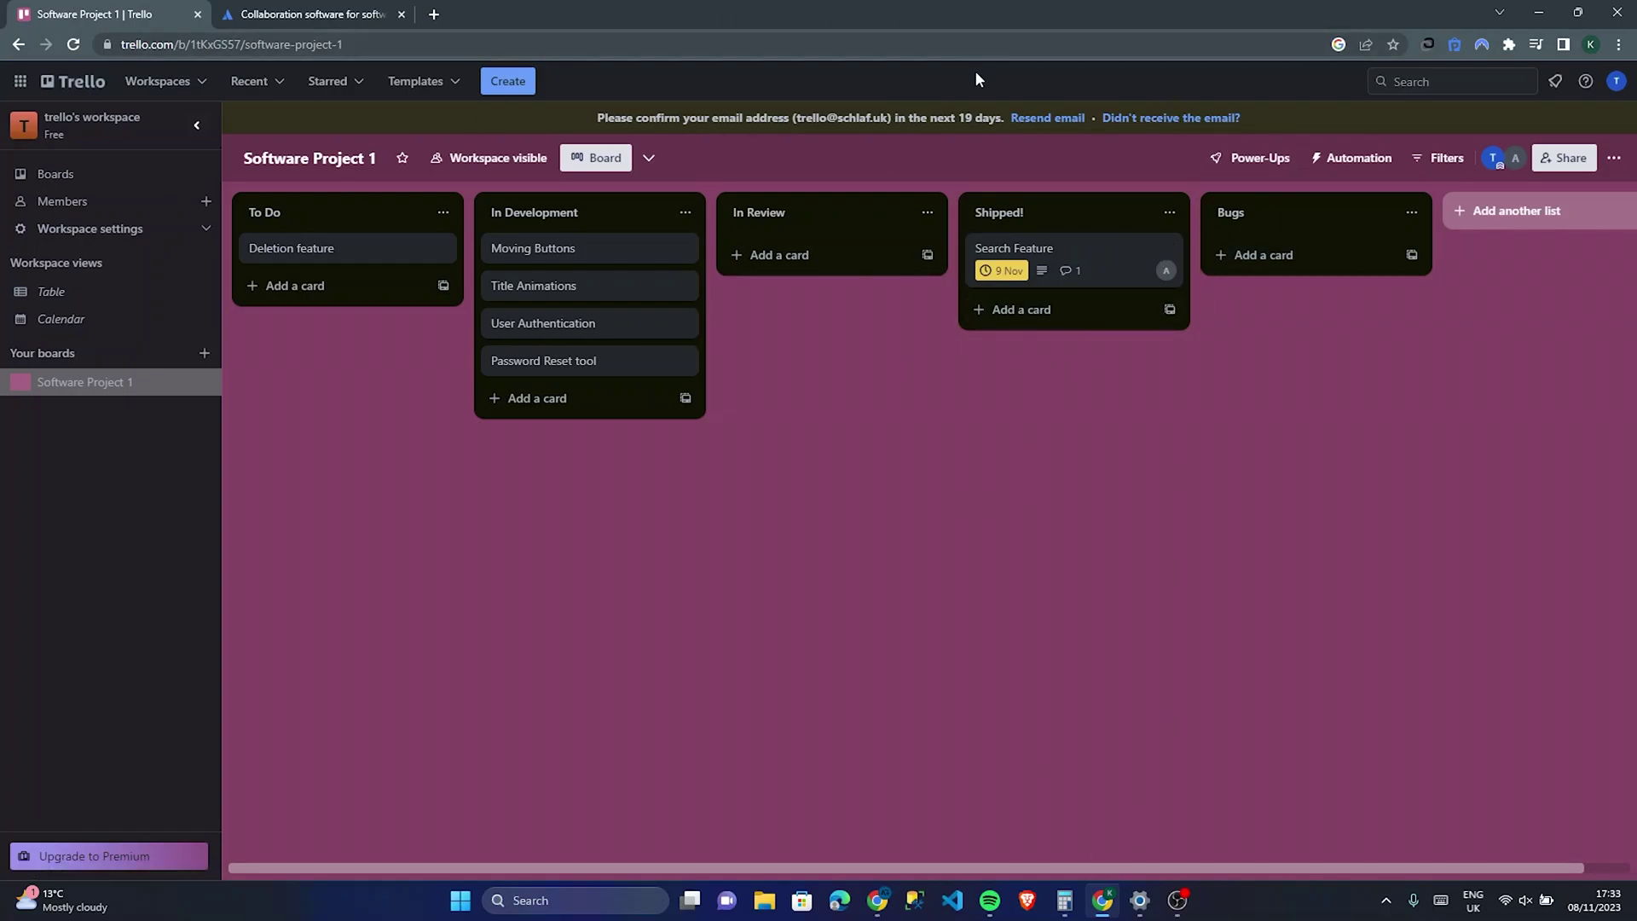
Step: Add a card titled 'Search feature bug' to the Bugs list
{"action": "left_click", "coordinate": [1329, 257]}
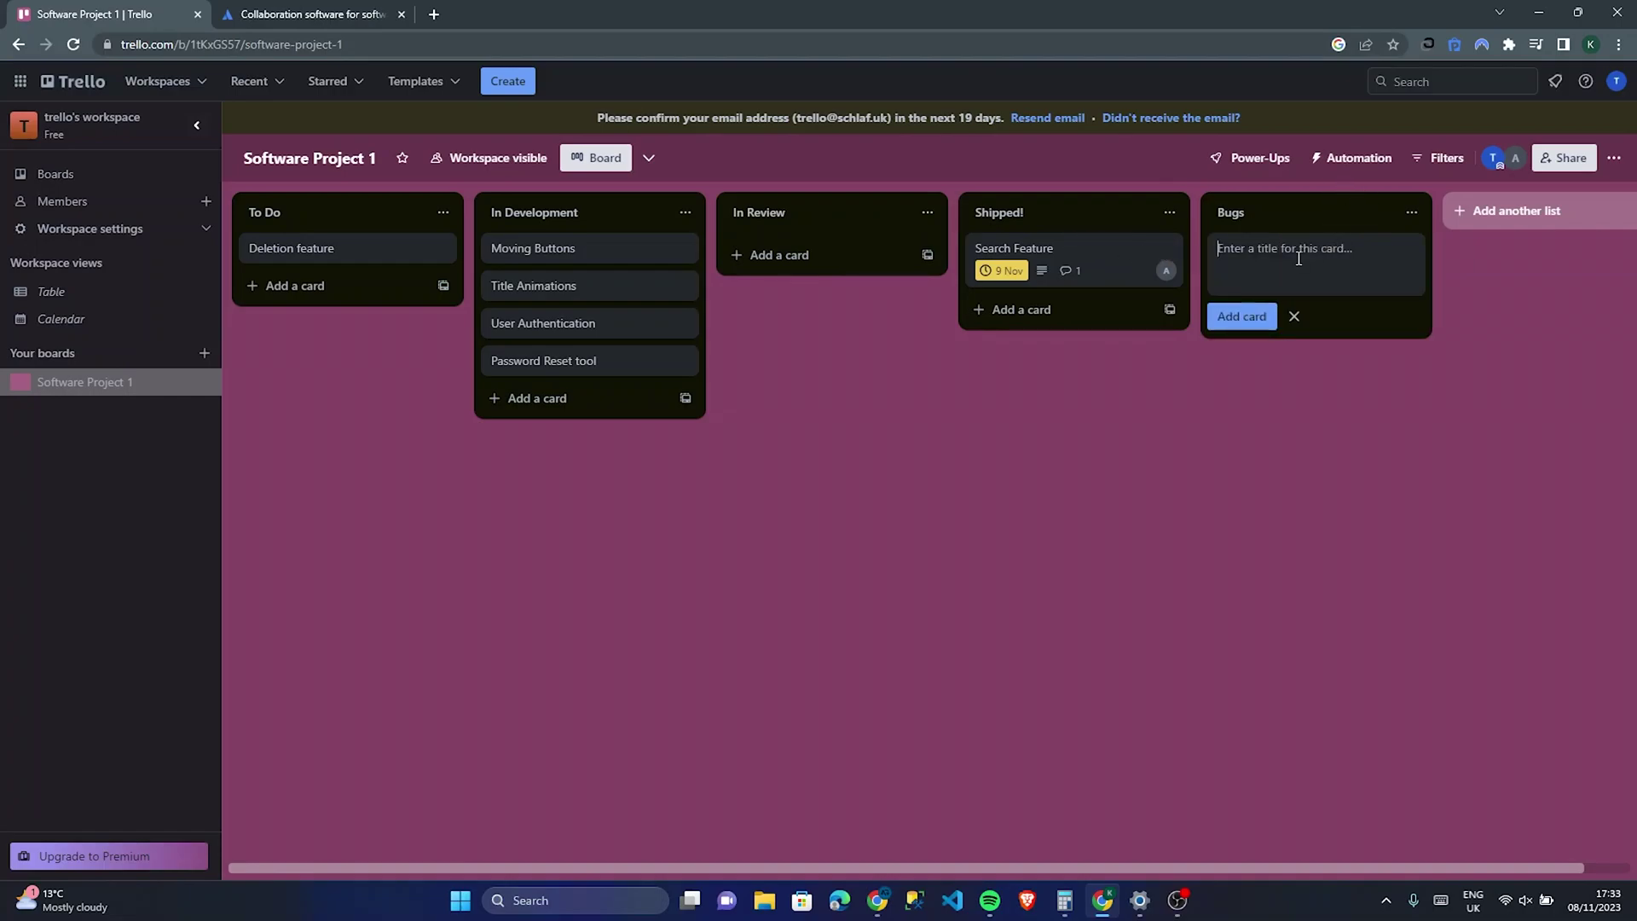
{"action": "type", "text": "Search feature bug"}
{"action": "key", "text": "Return"}
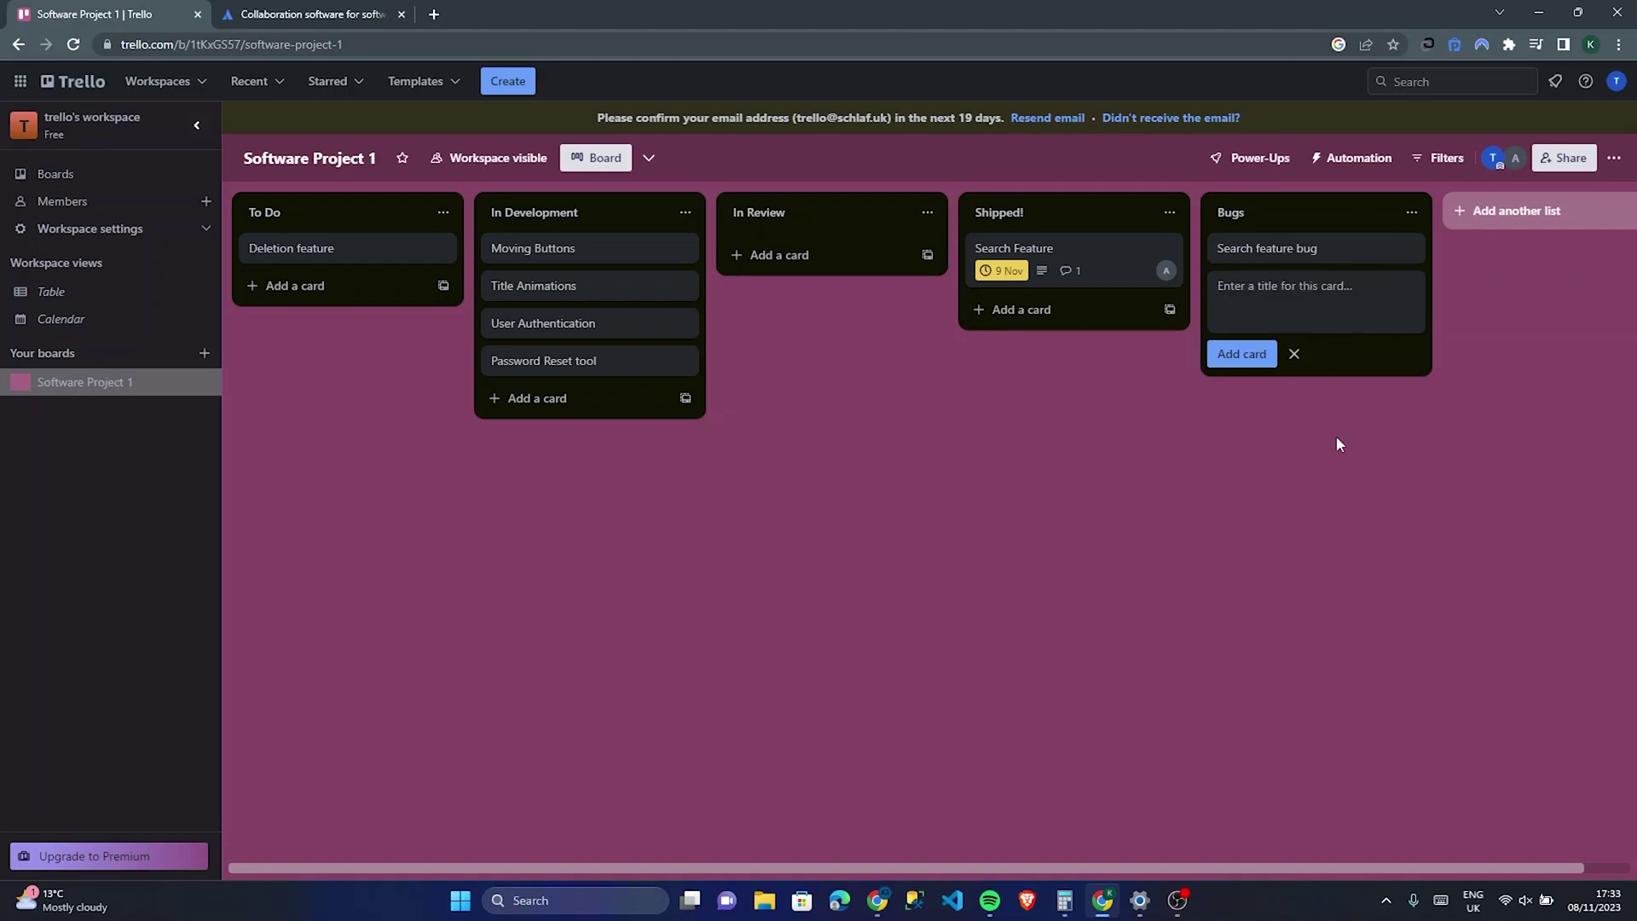
{"action": "key", "text": "Escape"}
Step: Give the bug card the description 'there is a bug when u search the word blue.'
{"action": "left_click", "coordinate": [1279, 250]}
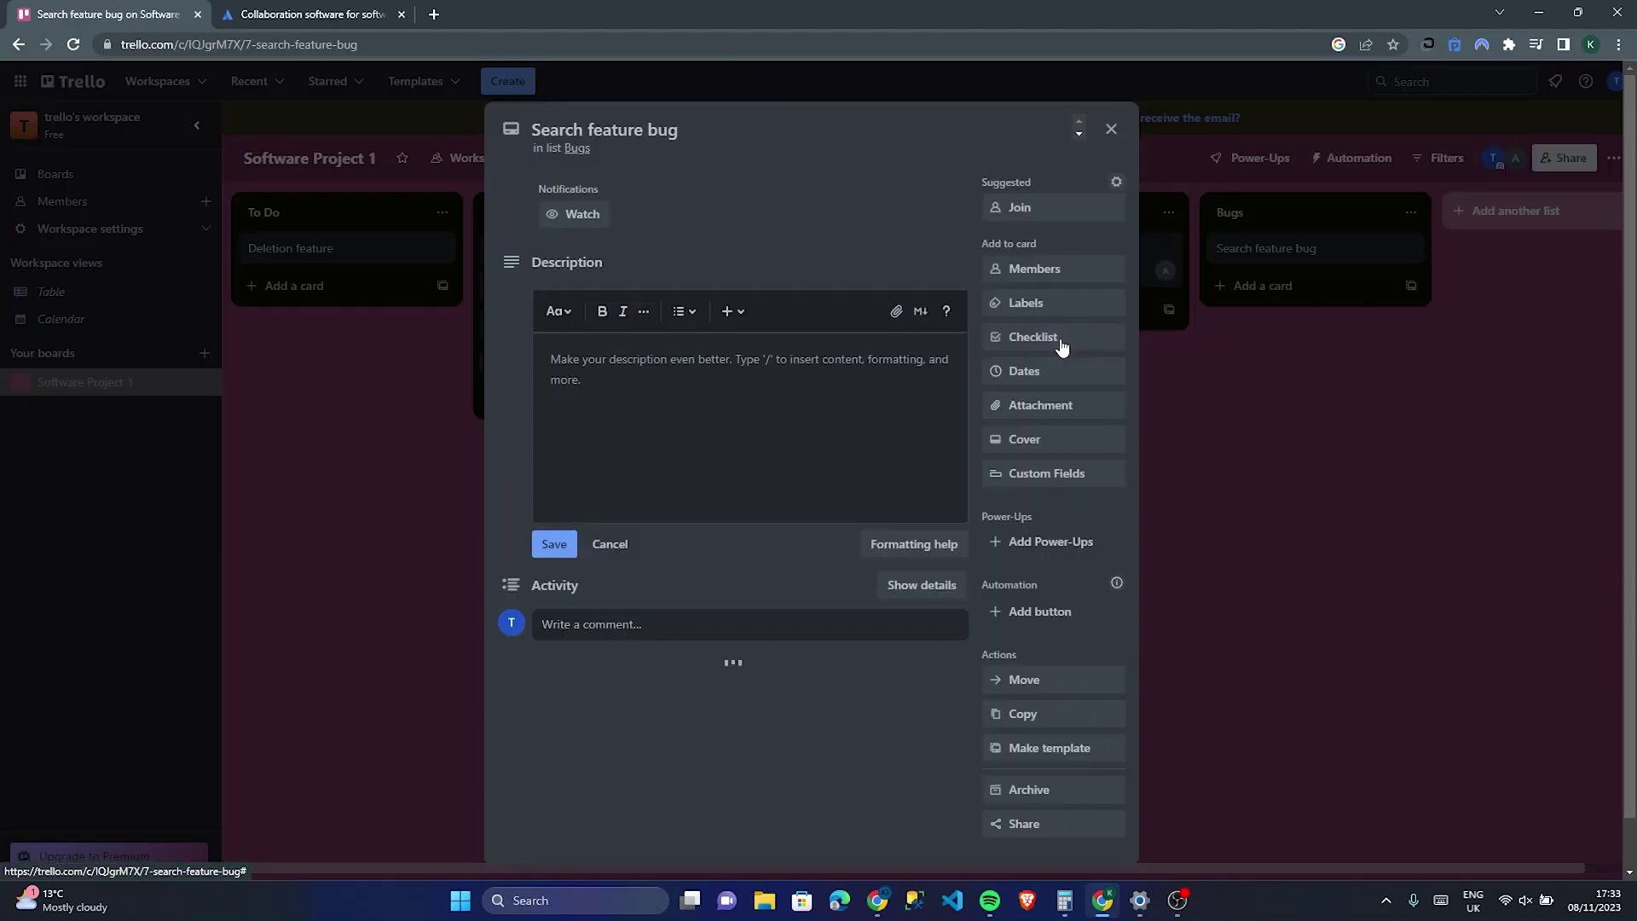
{"action": "left_click", "coordinate": [673, 362]}
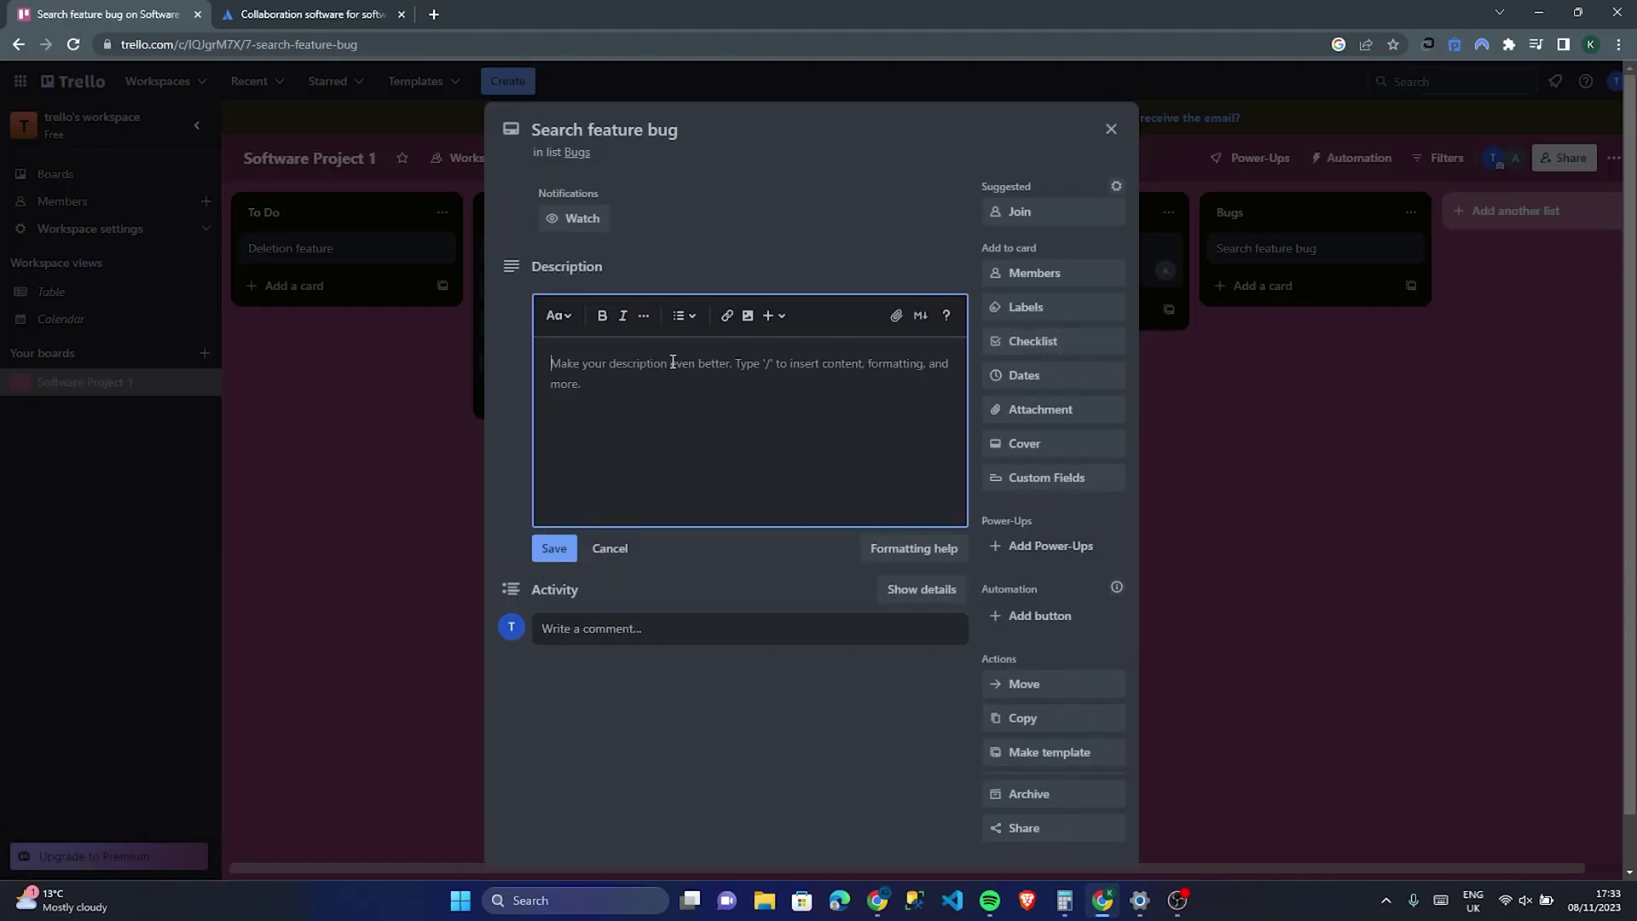
{"action": "type", "text": "there sis"}
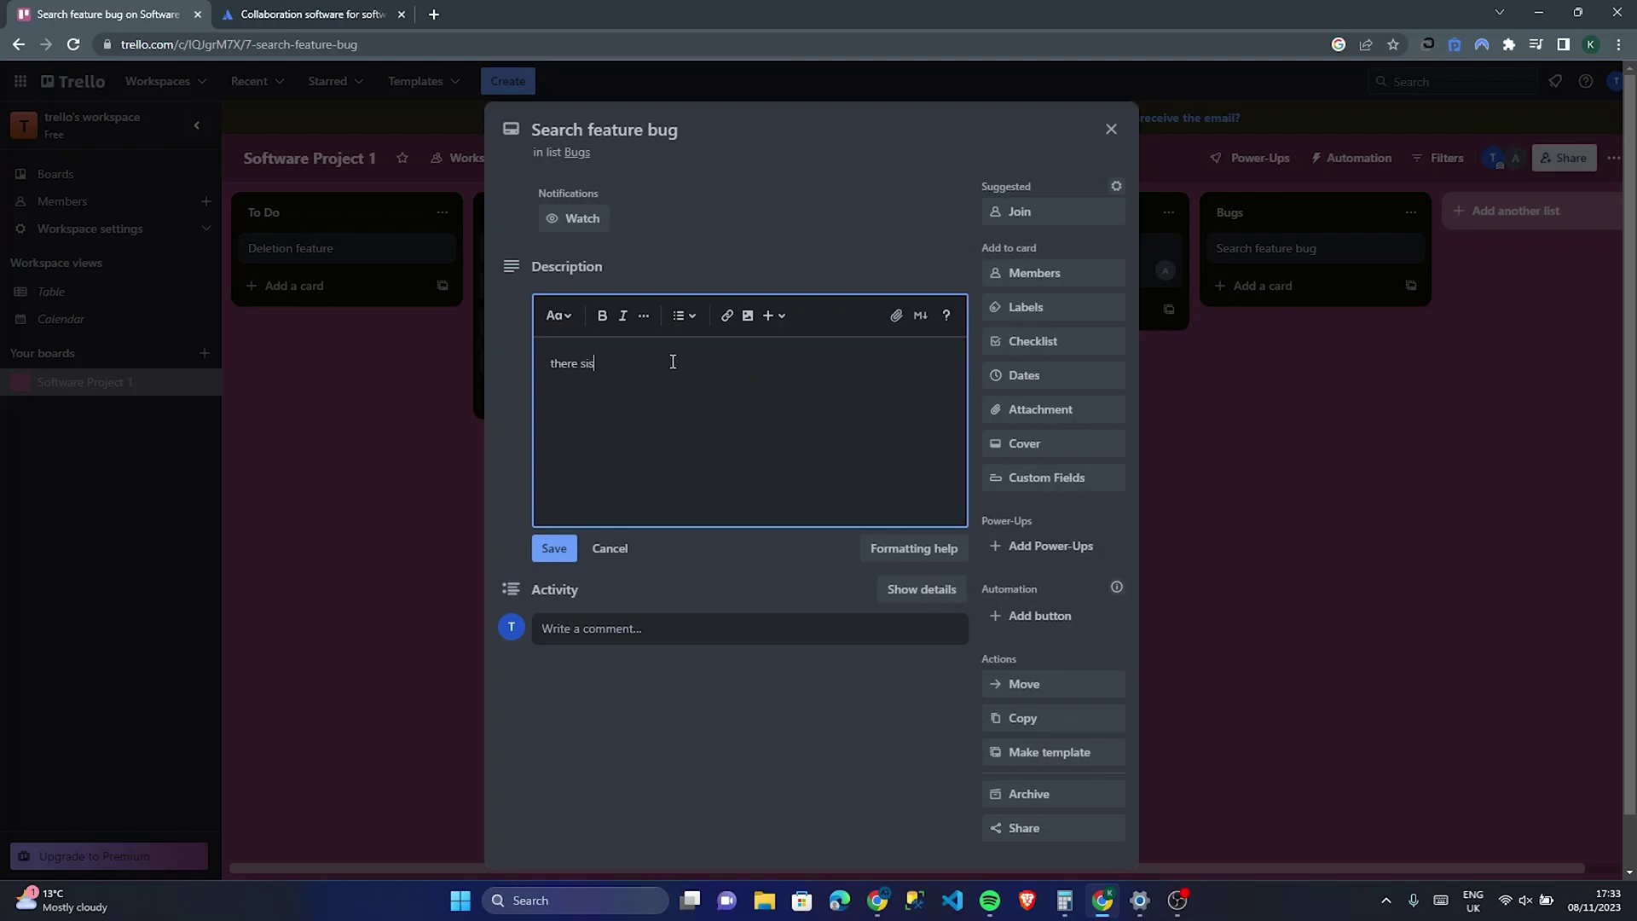
{"action": "key", "text": "BackSpace"}
{"action": "key", "text": "BackSpace"}
{"action": "key", "text": "BackSpace"}
{"action": "type", "text": "is a bug when u search the word blue."}
{"action": "left_click", "coordinate": [554, 549]}
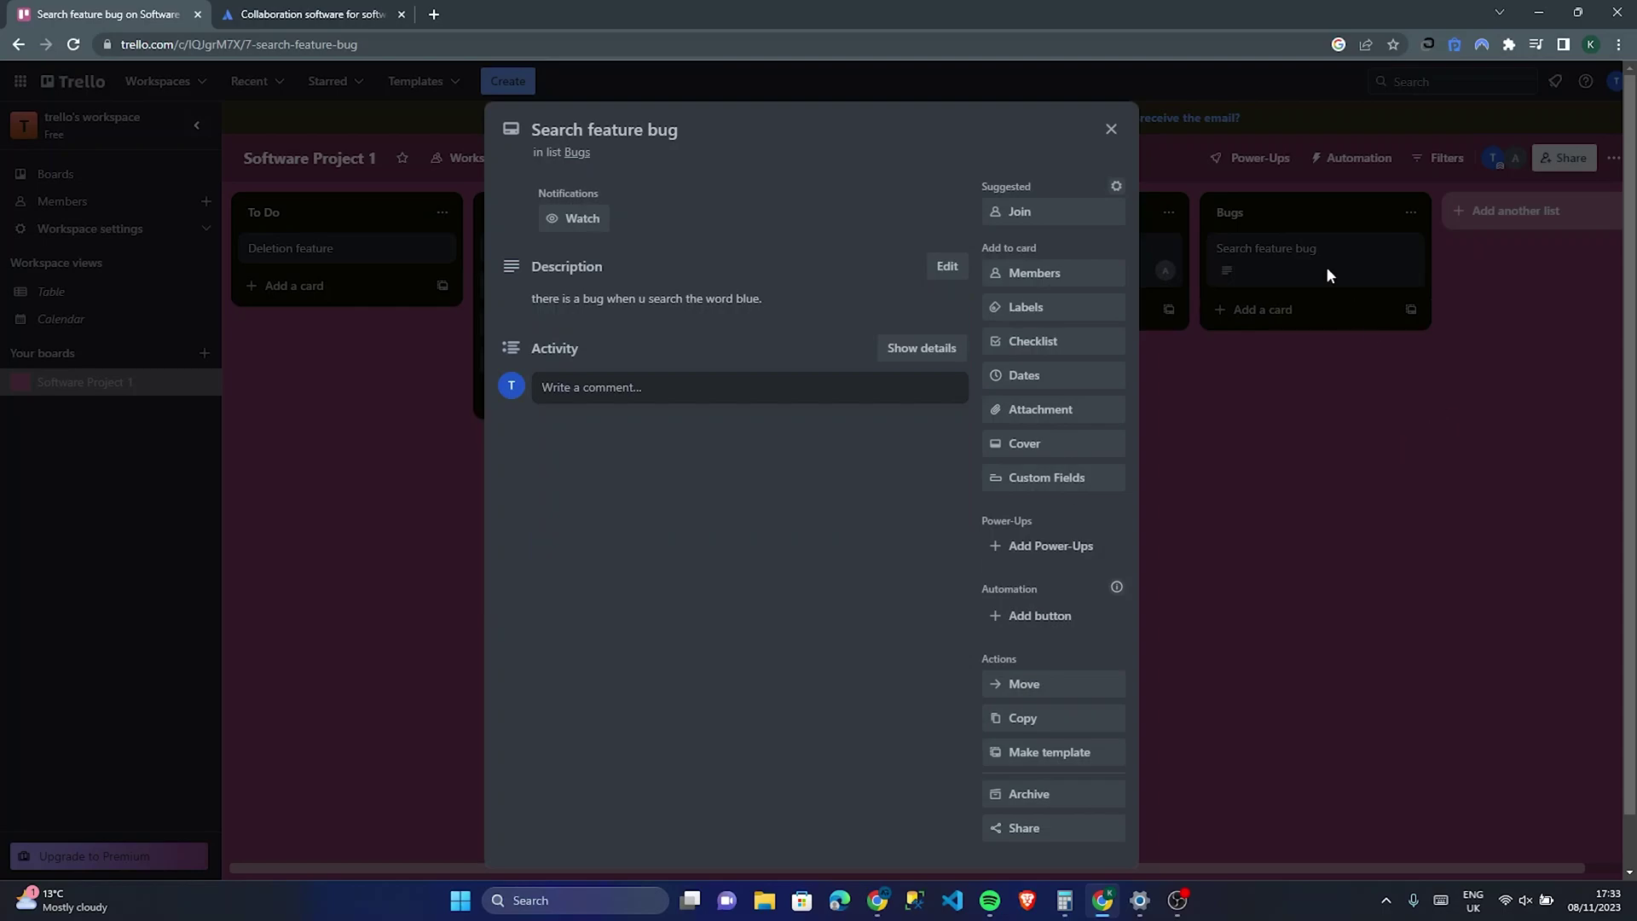
{"action": "left_click", "coordinate": [1110, 128]}
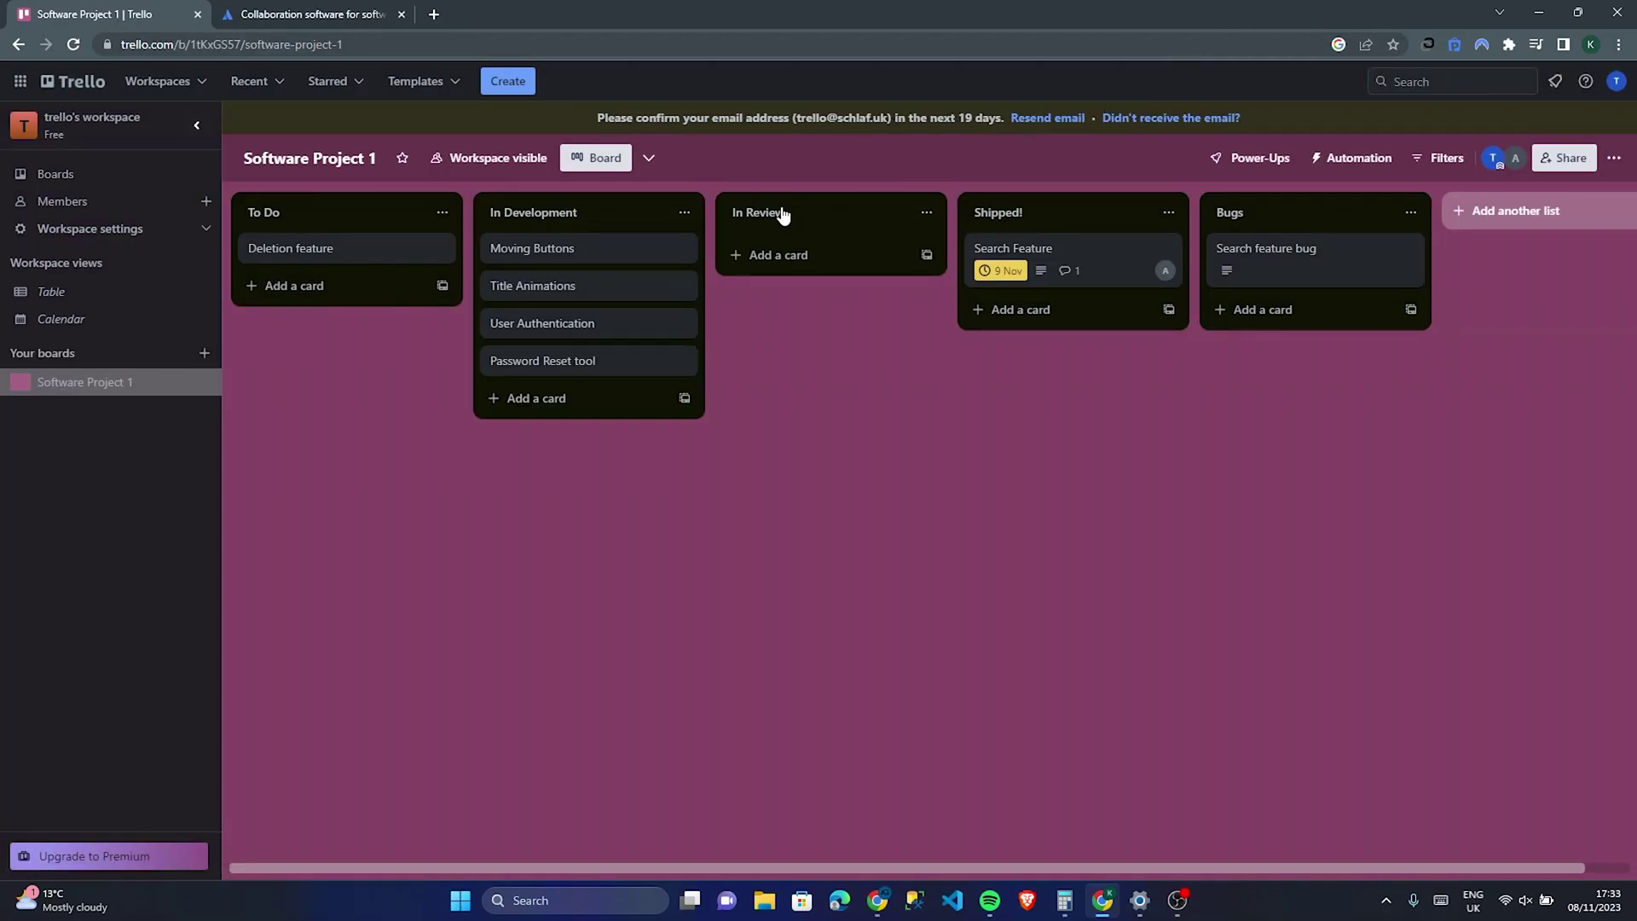
Step: Open the Try Views menu from the chevron beside the Board view button
{"action": "left_click", "coordinate": [648, 158]}
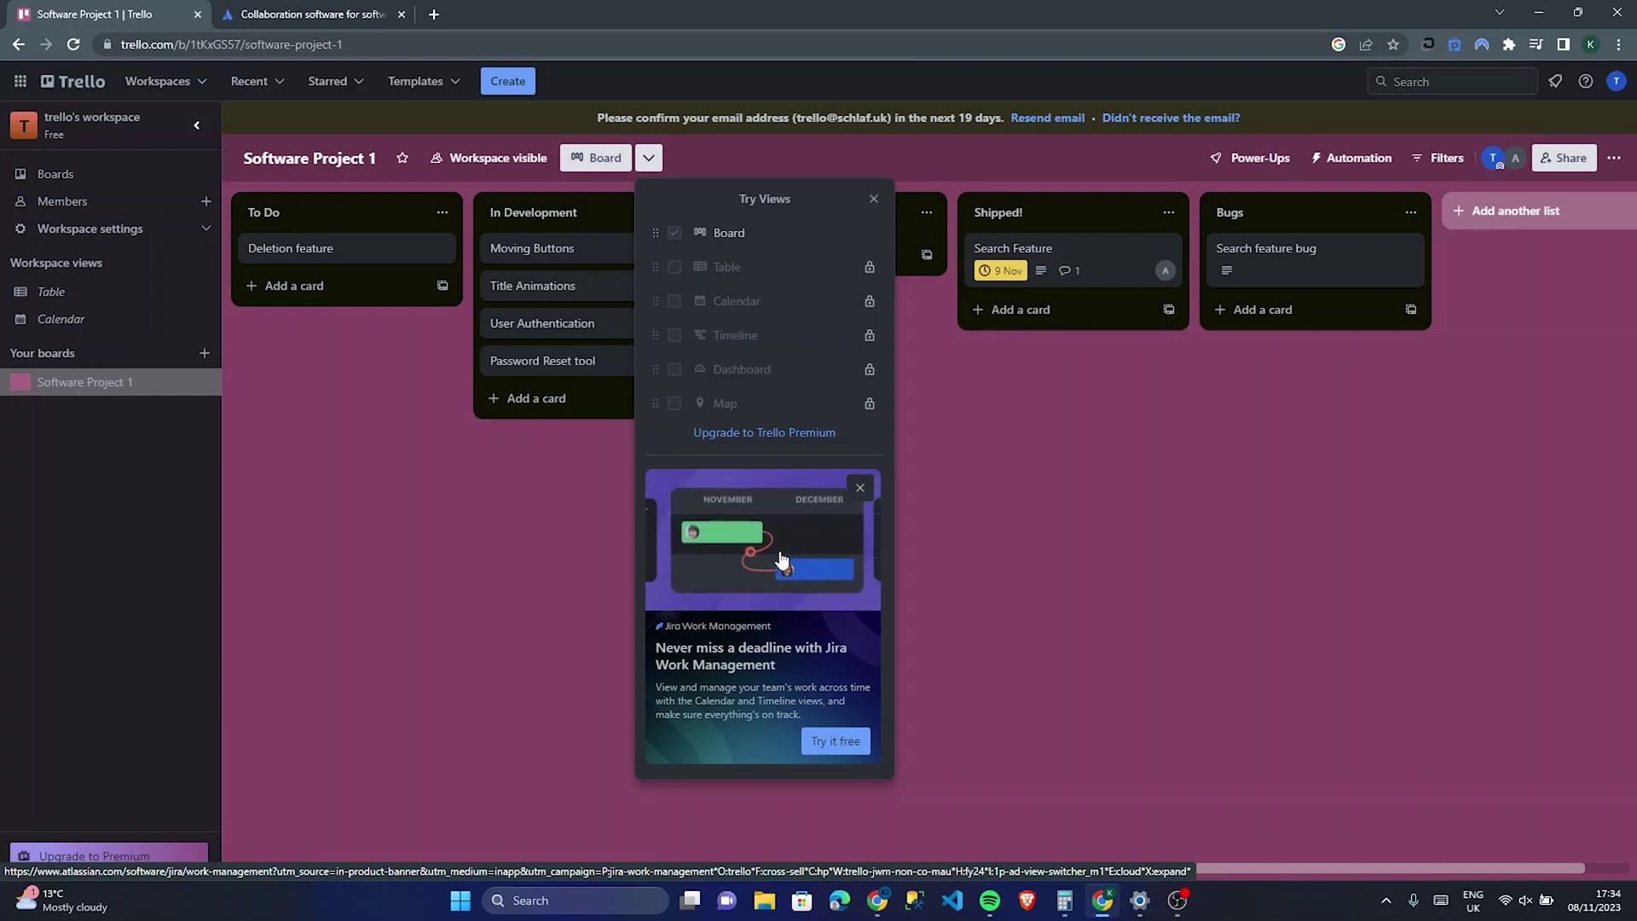
Step: Dismiss Try Views and go via the workspace Table view to the Calendar view
{"action": "left_click", "coordinate": [1008, 540]}
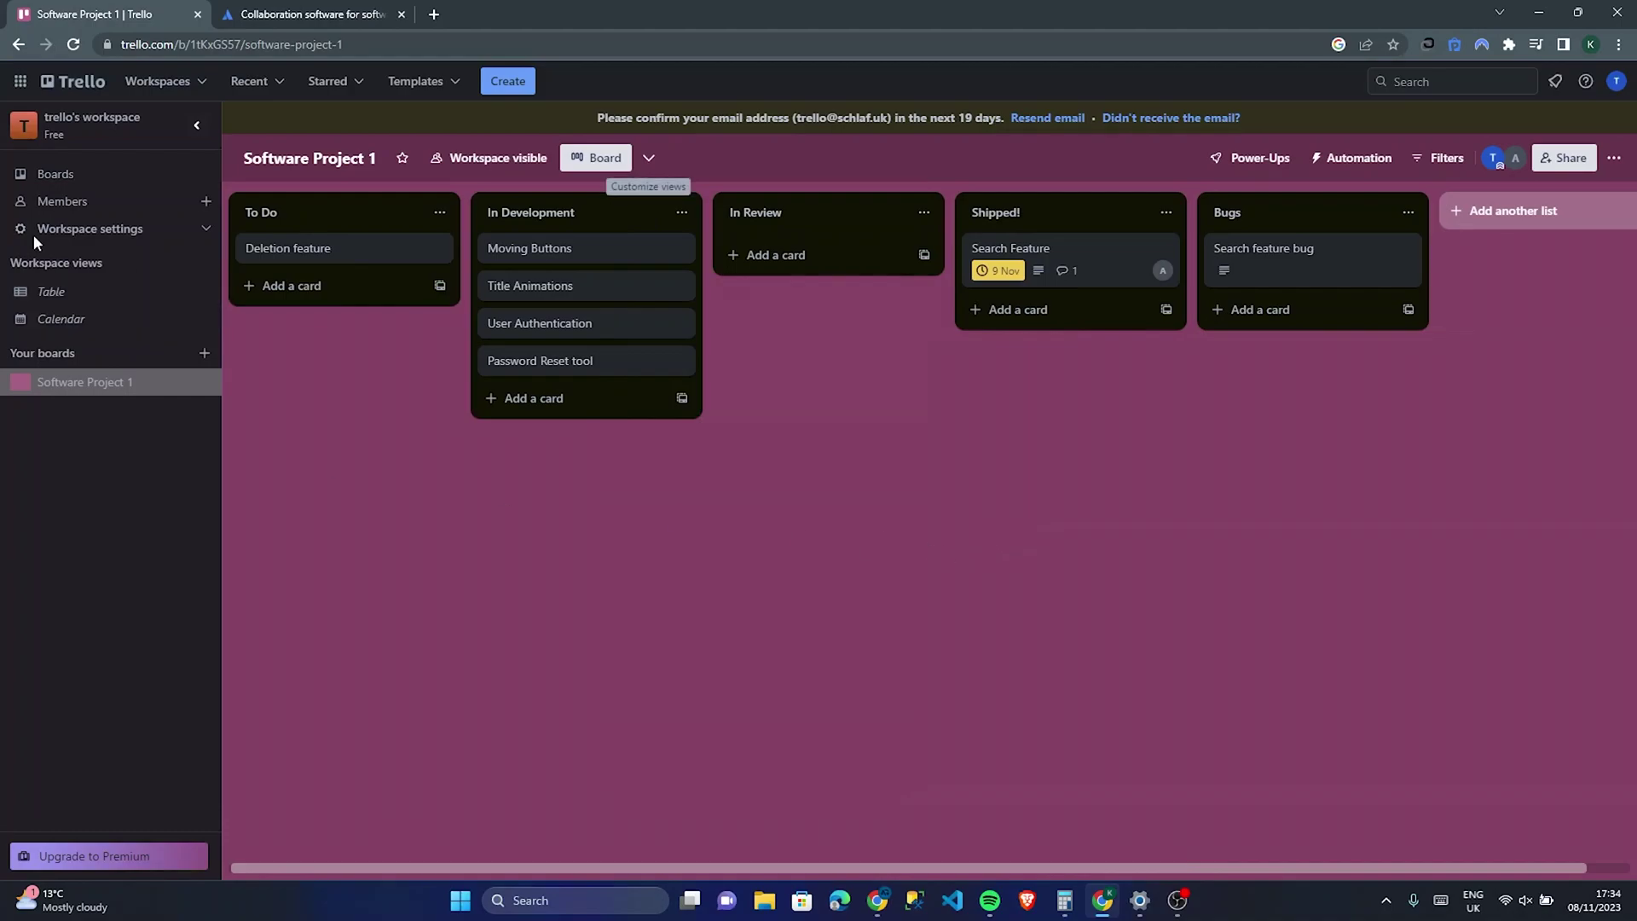
{"action": "left_click", "coordinate": [137, 293]}
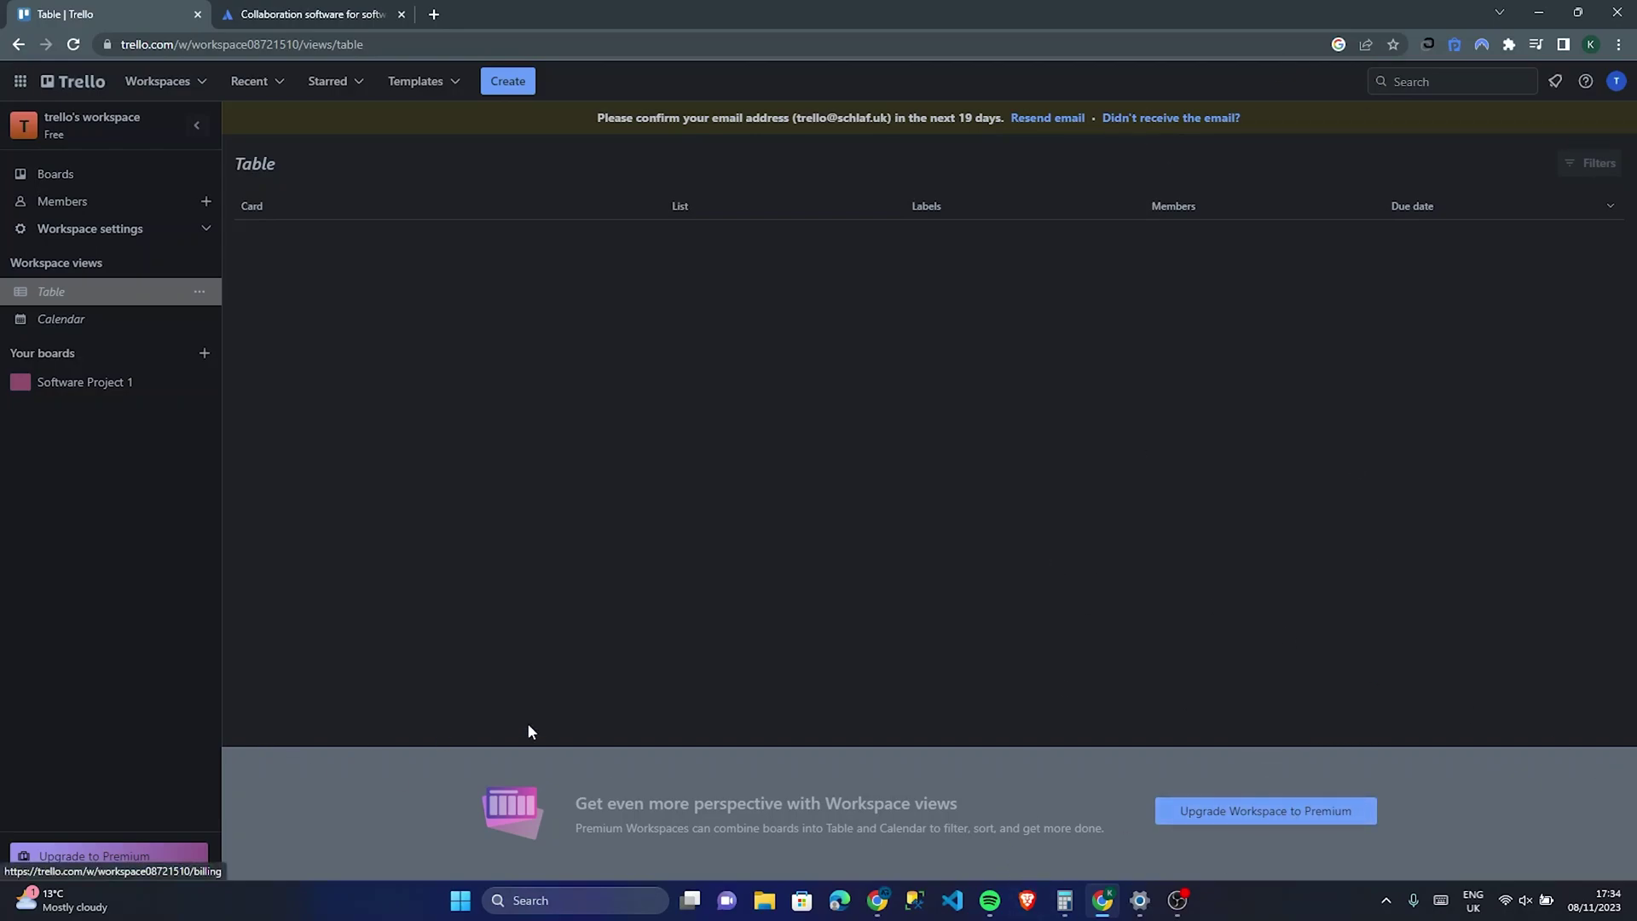
{"action": "left_click", "coordinate": [118, 323]}
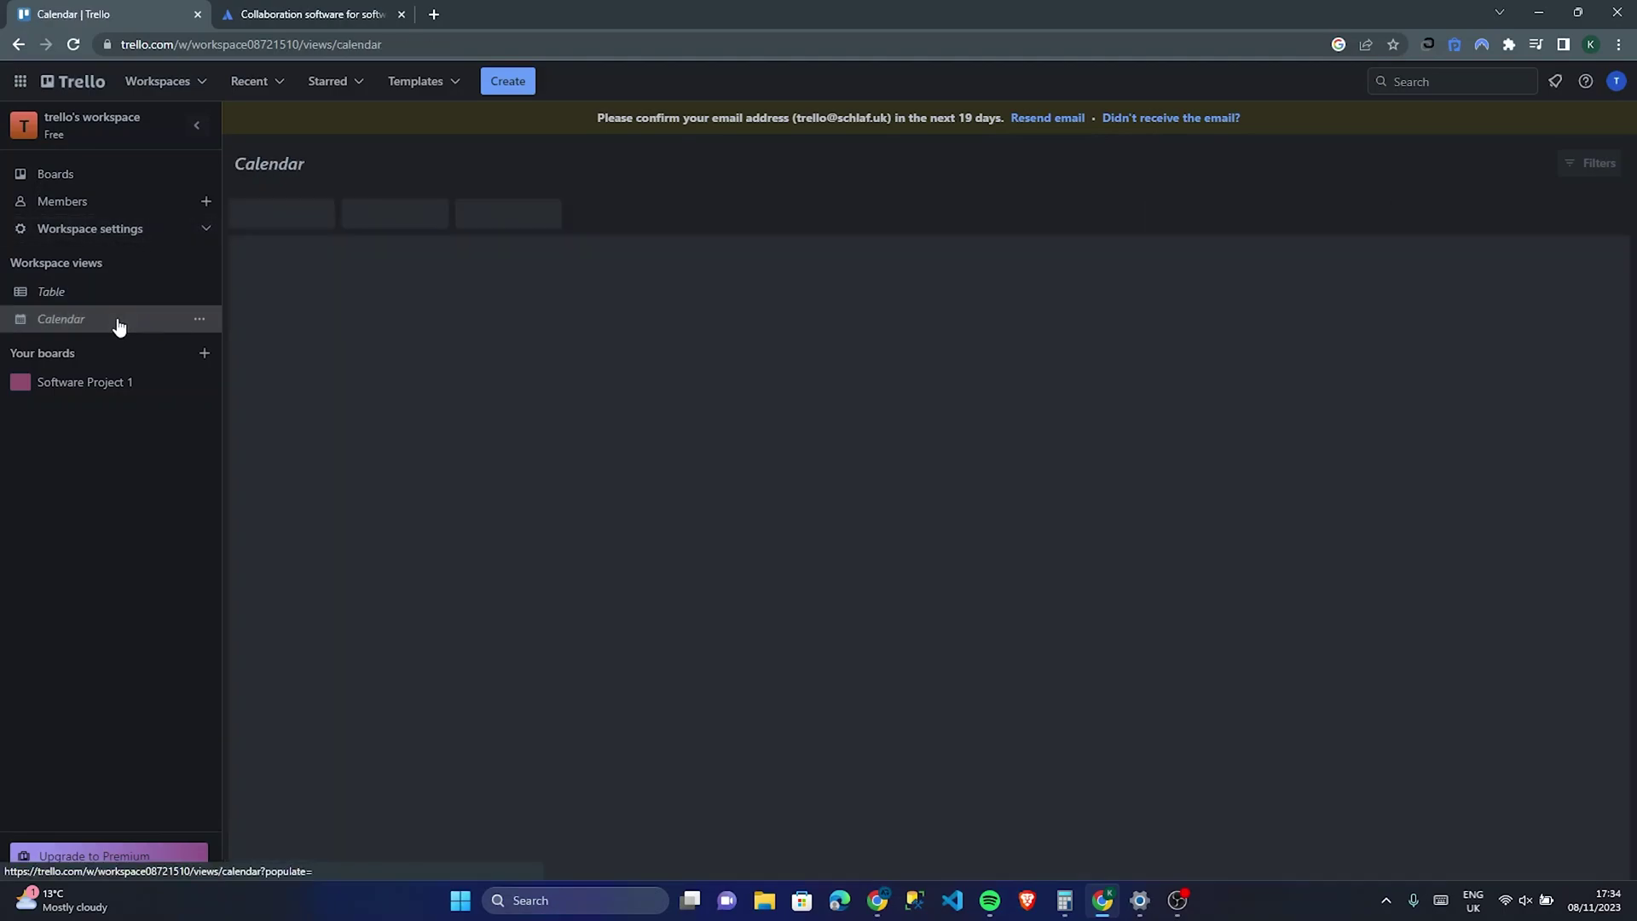
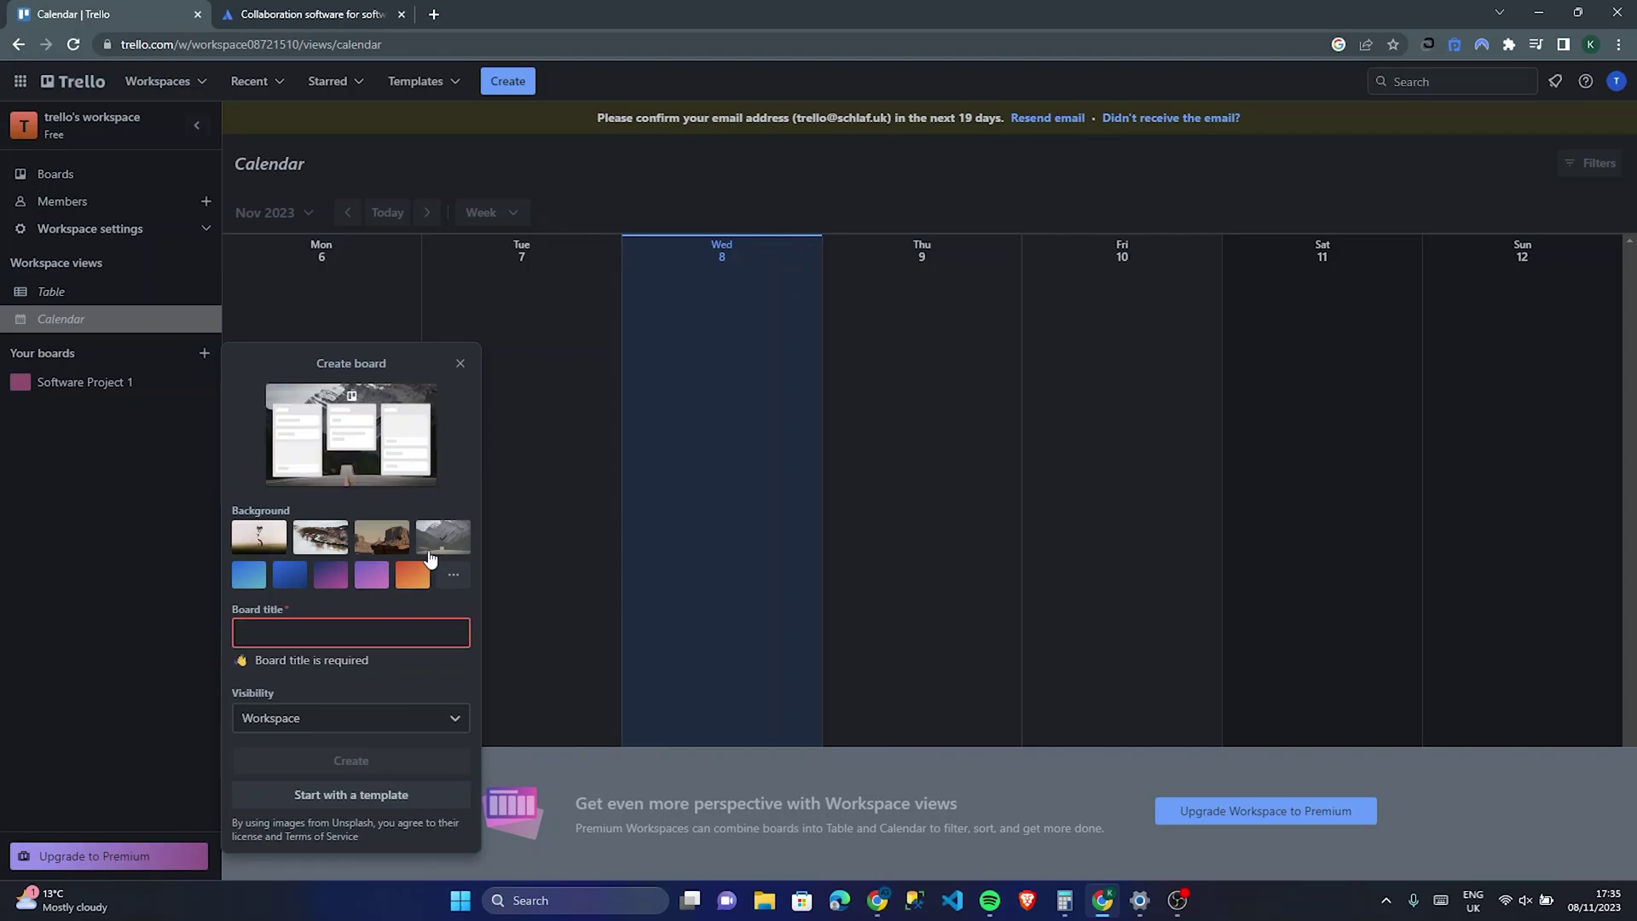
Step: Give the new board the misty mountain background, the title 'this one is new', and Private visibility
{"action": "left_click", "coordinate": [393, 629]}
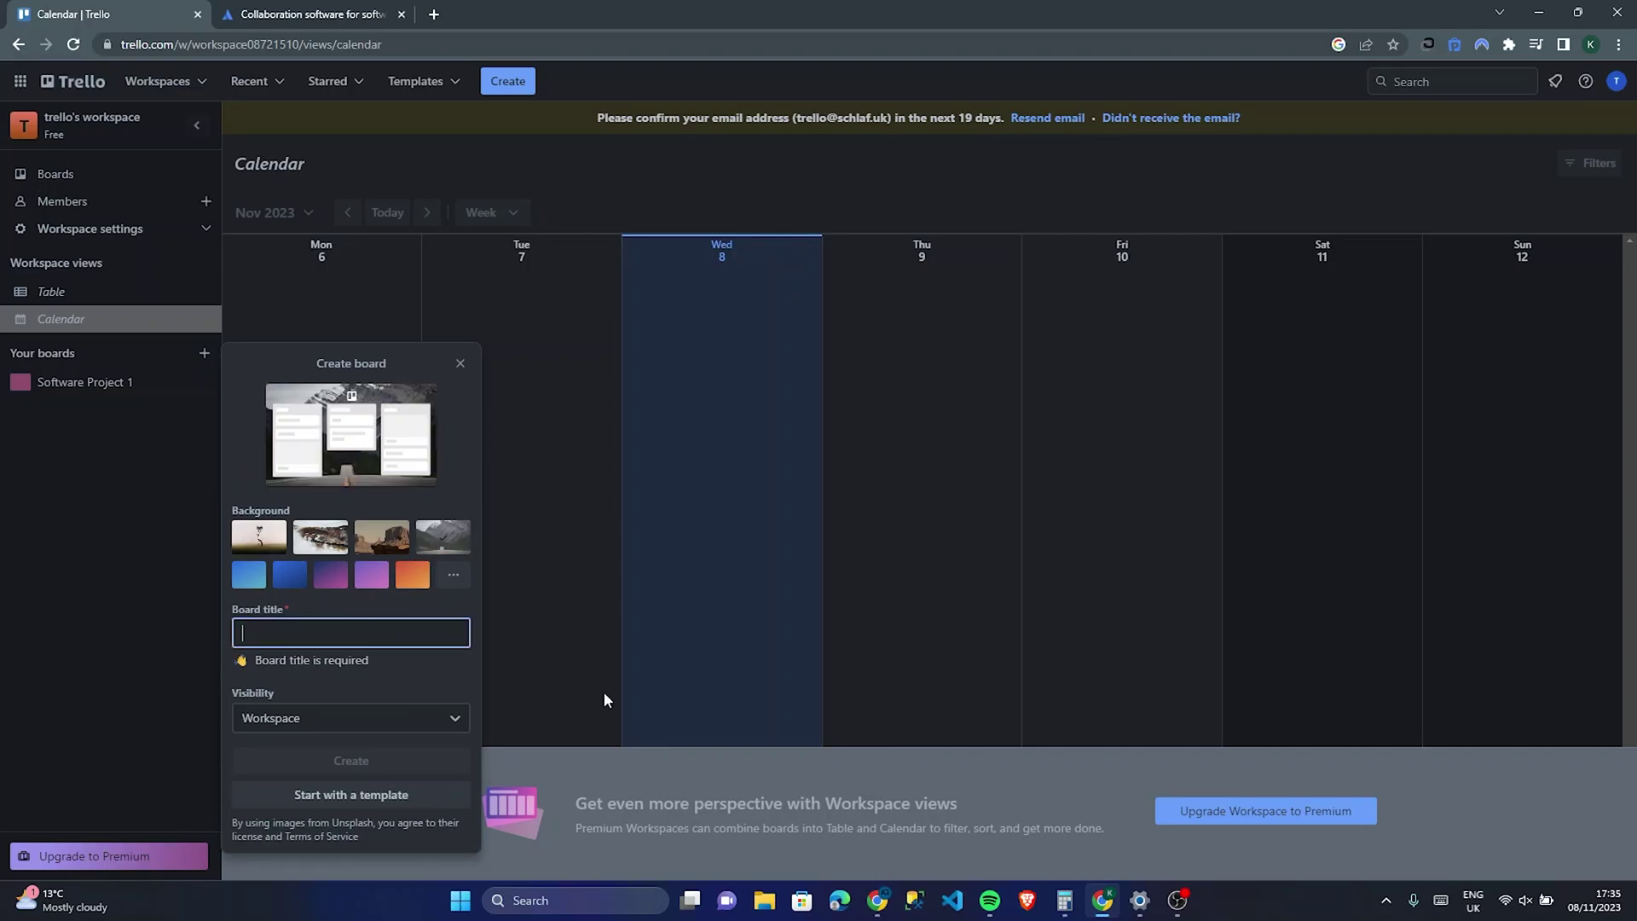
{"action": "type", "text": "this one is new"}
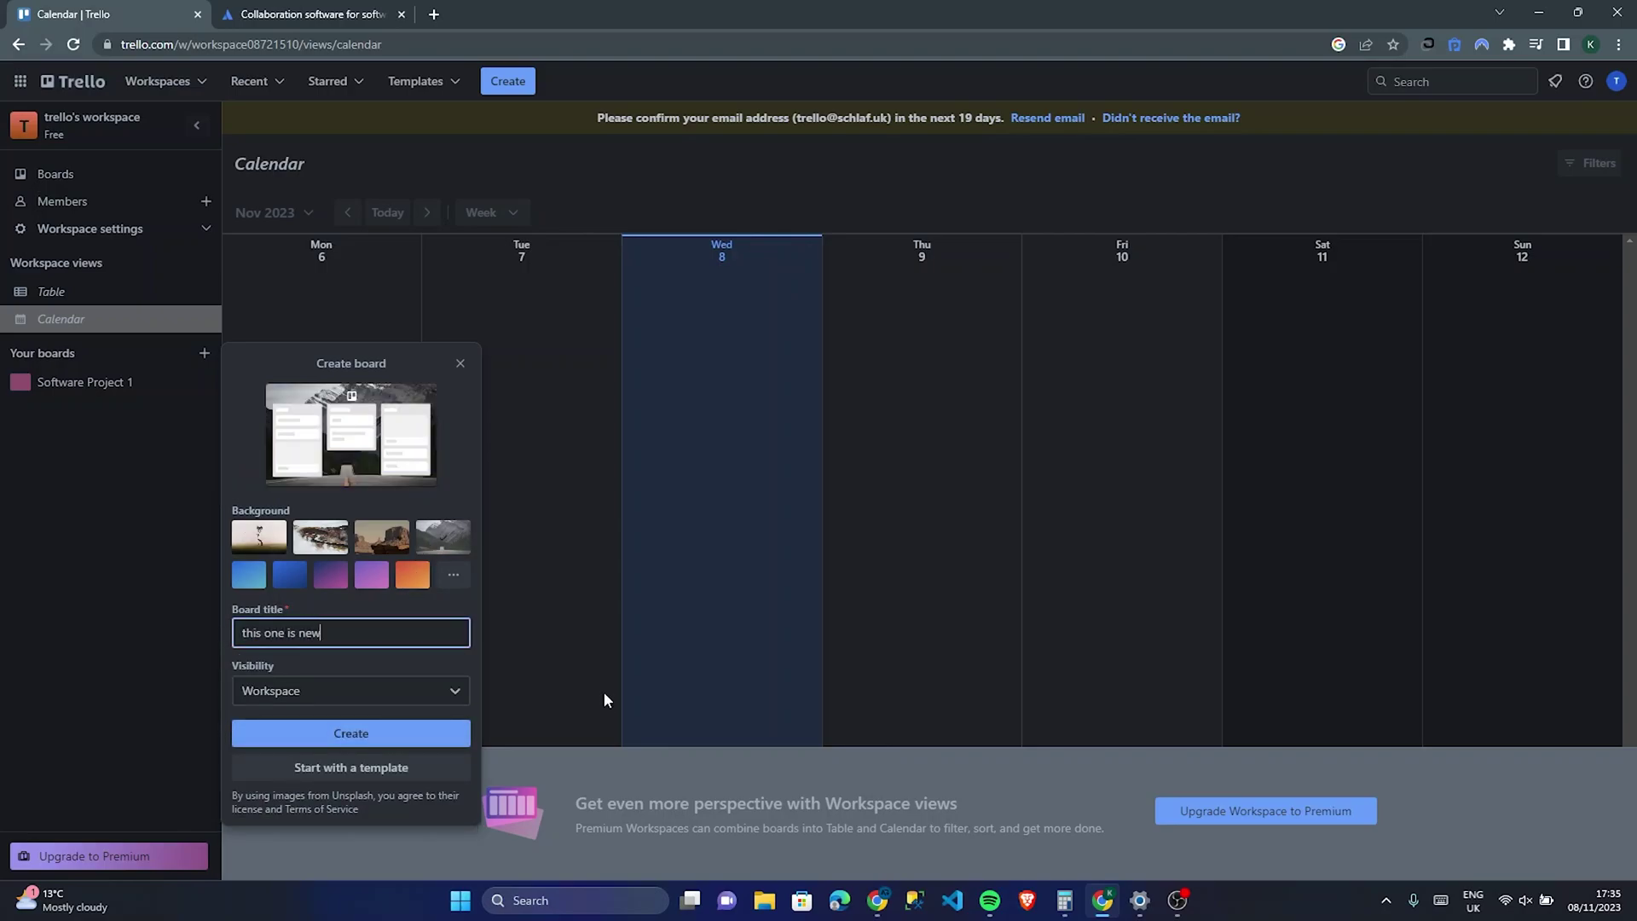
{"action": "left_click", "coordinate": [273, 698]}
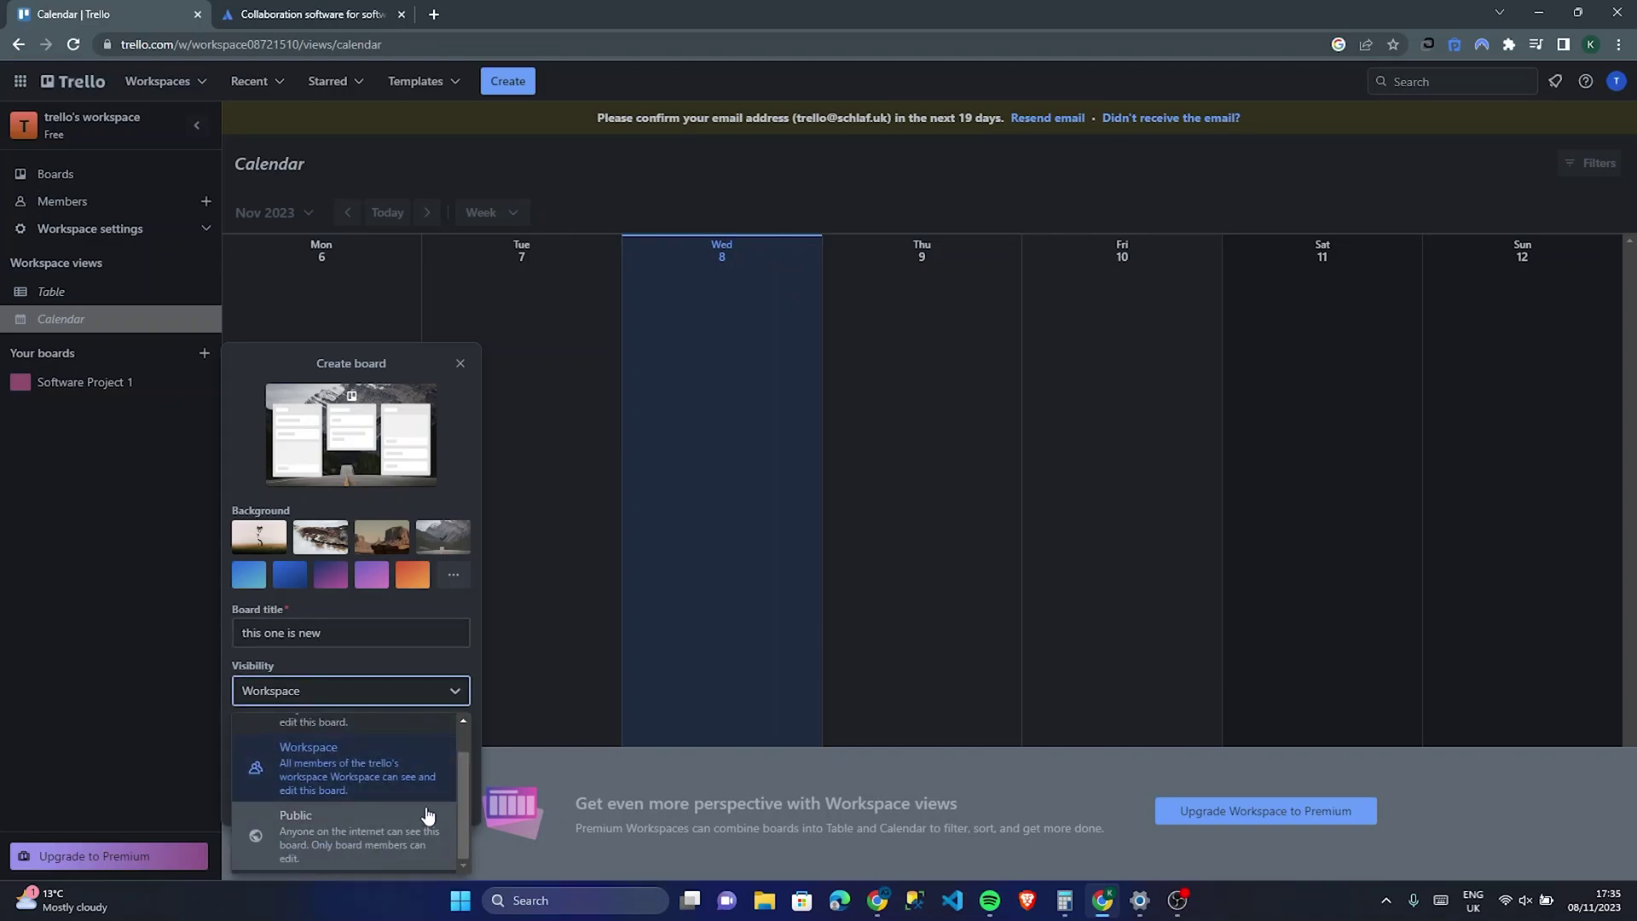
{"action": "scroll", "coordinate": [428, 810], "scroll_direction": "up", "scroll_amount": 2}
{"action": "left_click", "coordinate": [385, 748]}
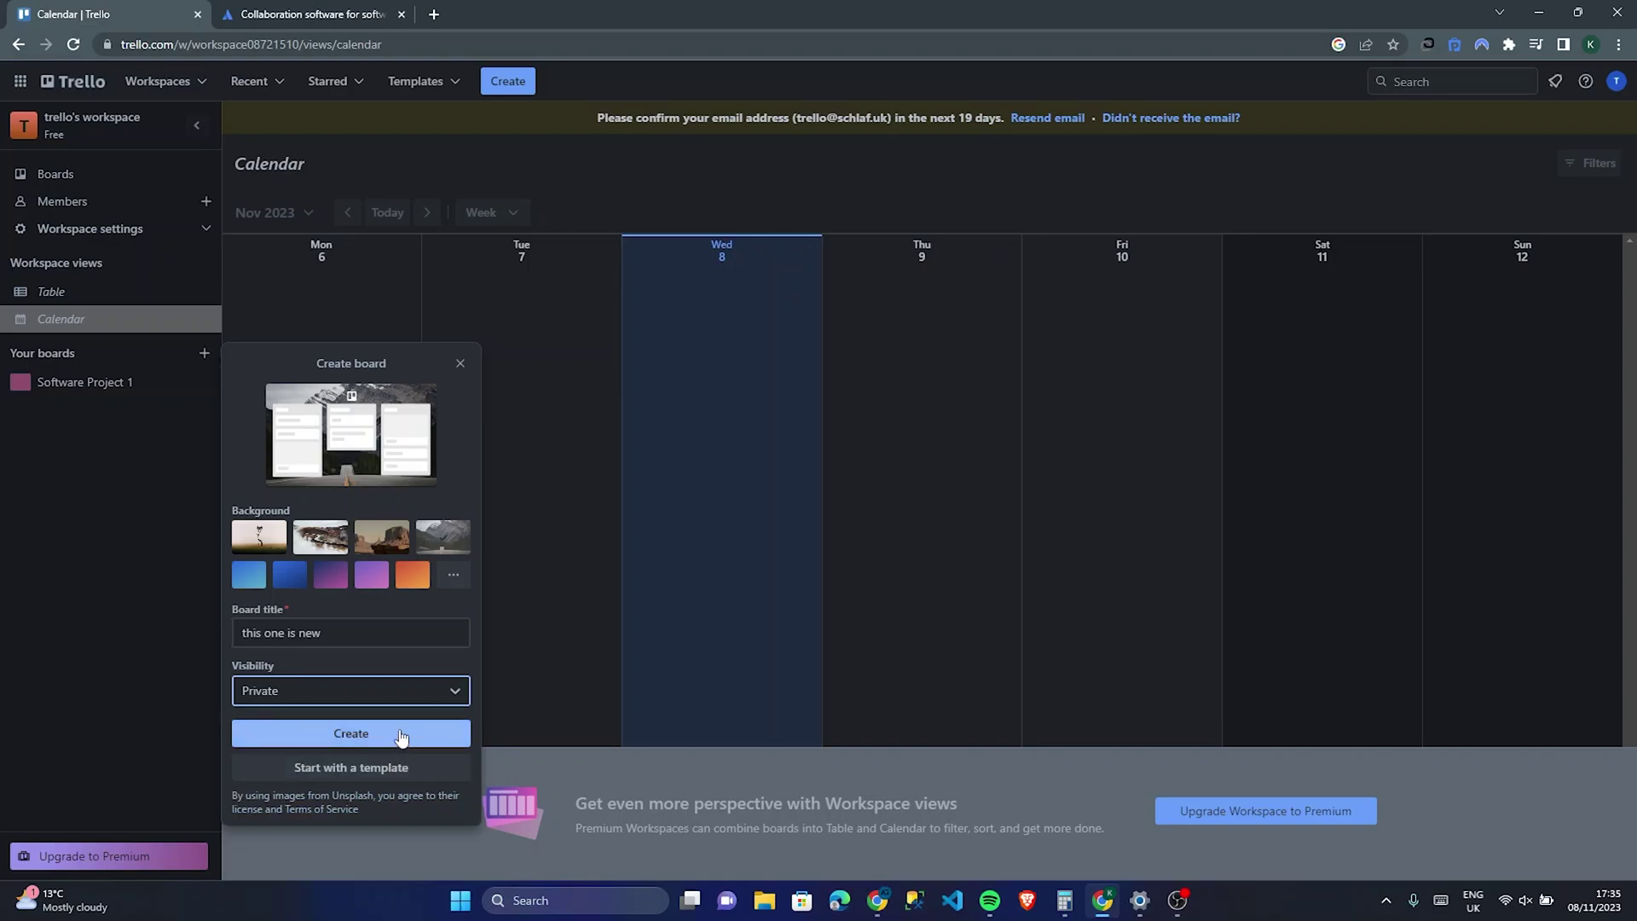
Step: Switch to the Go To Market Strategy Template and create the board from it
{"action": "left_click", "coordinate": [399, 766]}
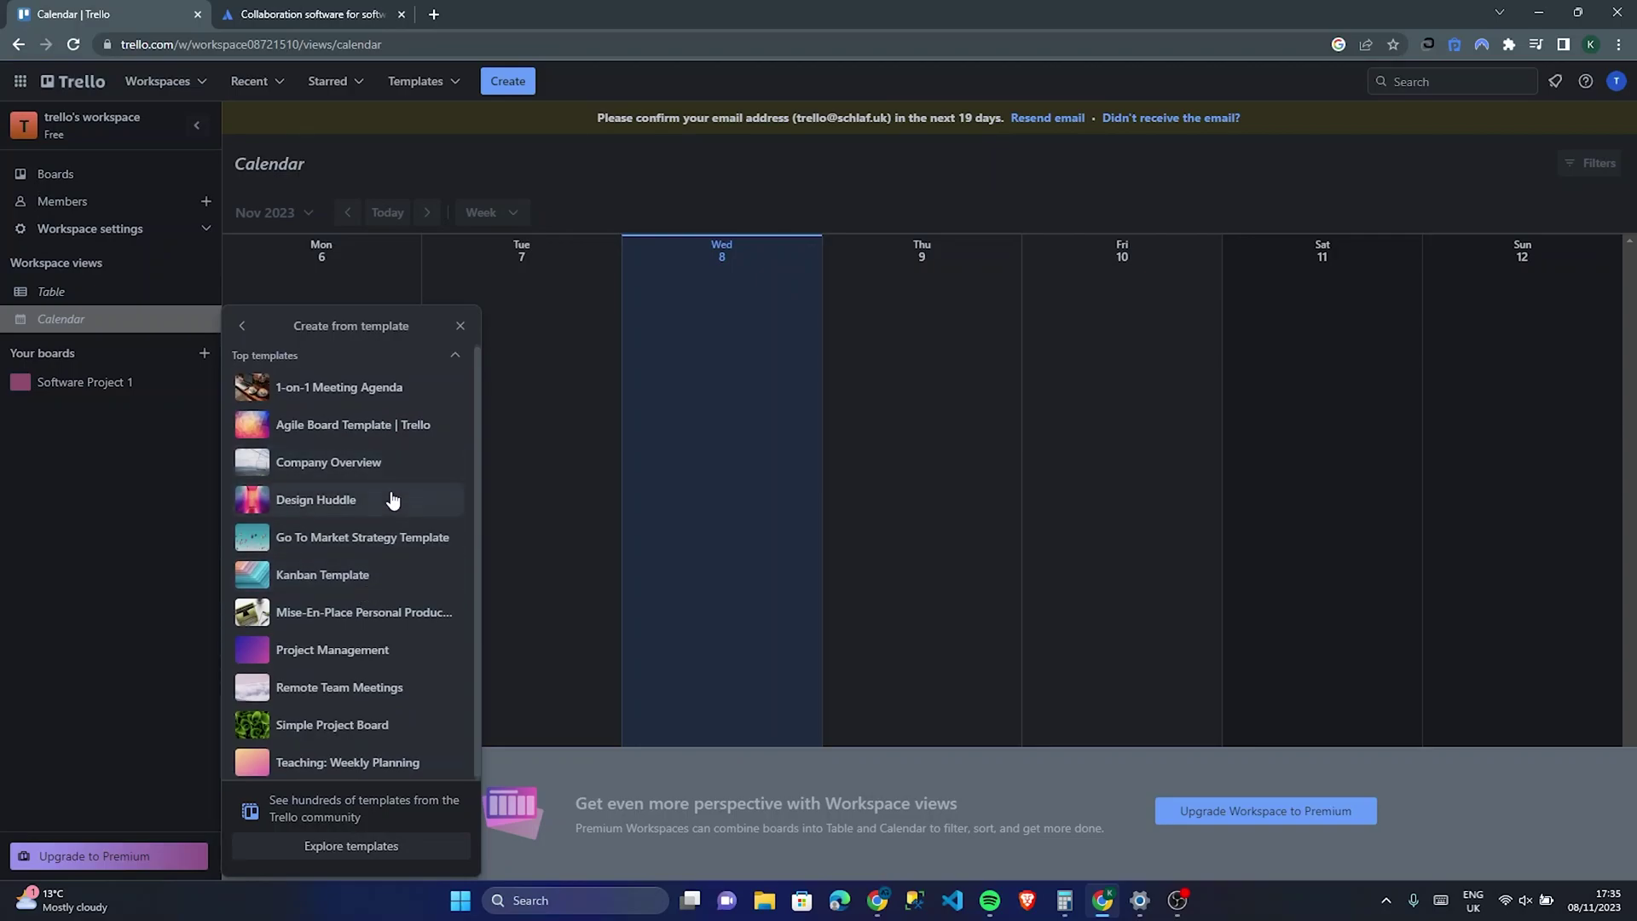
{"action": "left_click", "coordinate": [394, 539]}
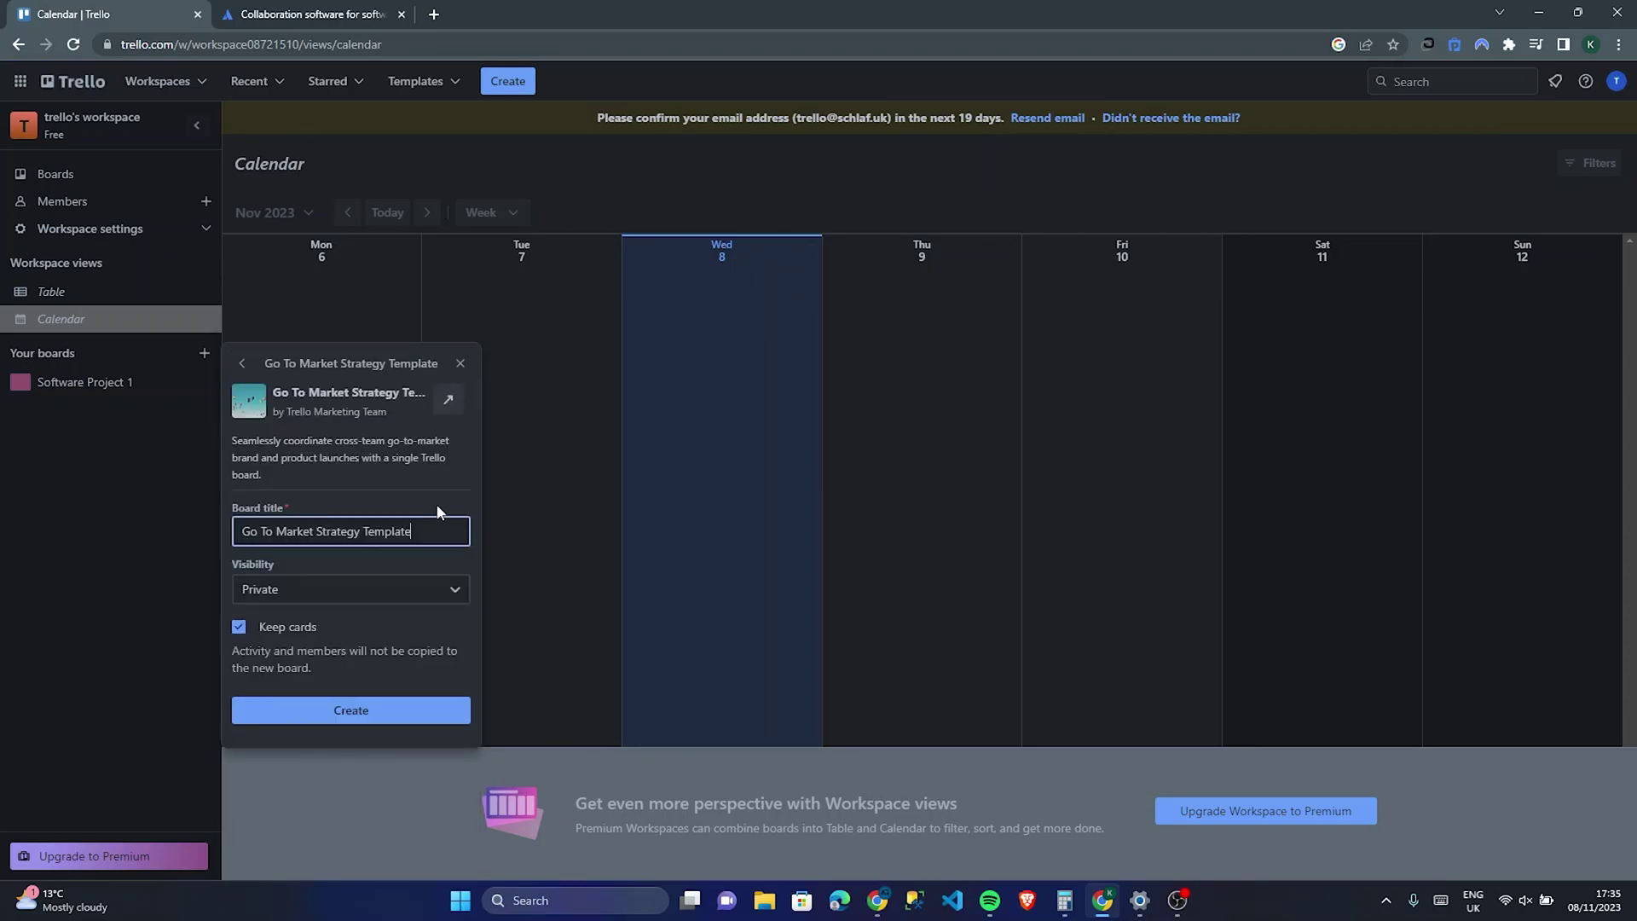
{"action": "left_click", "coordinate": [382, 711]}
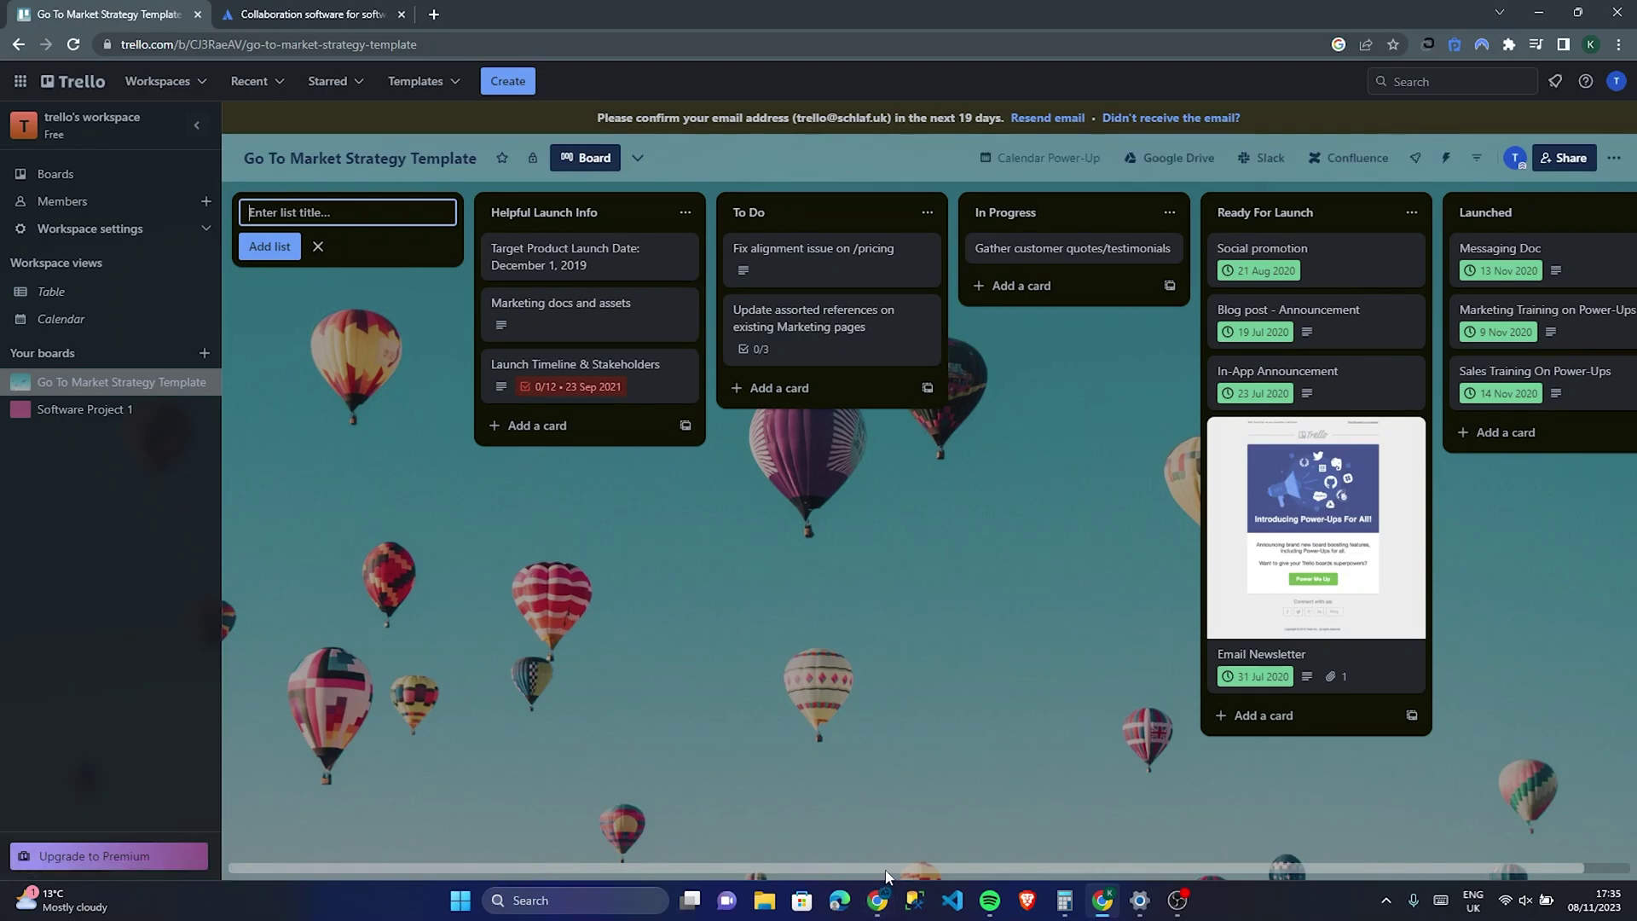
{"action": "scroll", "coordinate": [968, 825], "scroll_direction": "right", "scroll_amount": 1}
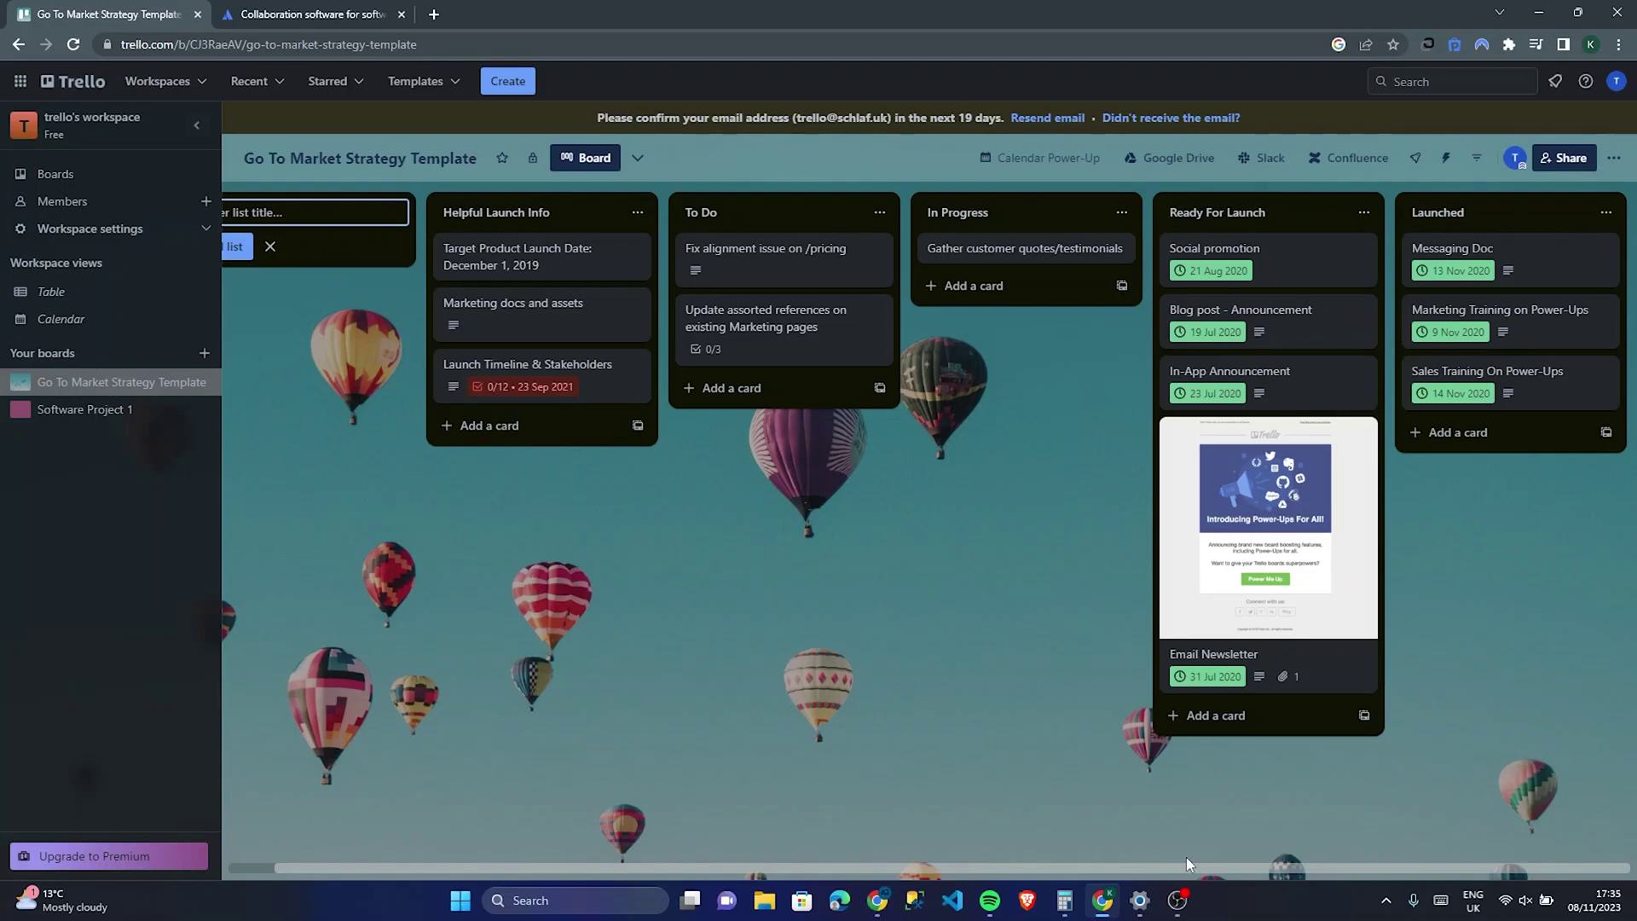
{"action": "scroll", "coordinate": [718, 816], "scroll_direction": "left", "scroll_amount": 1}
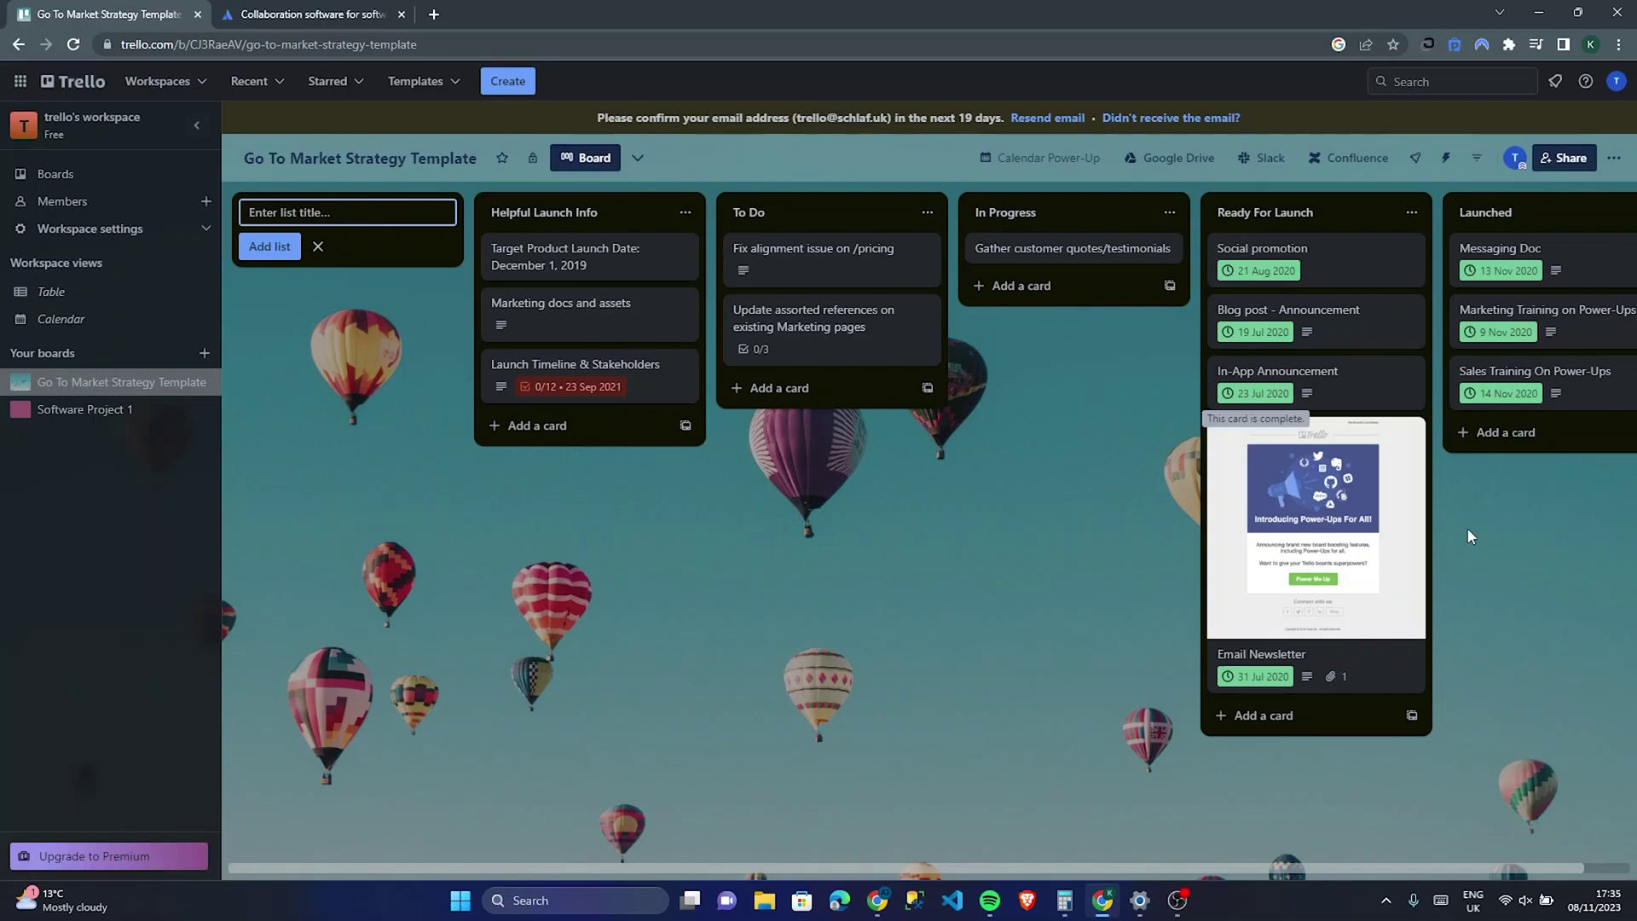
{"action": "left_click", "coordinate": [1311, 476]}
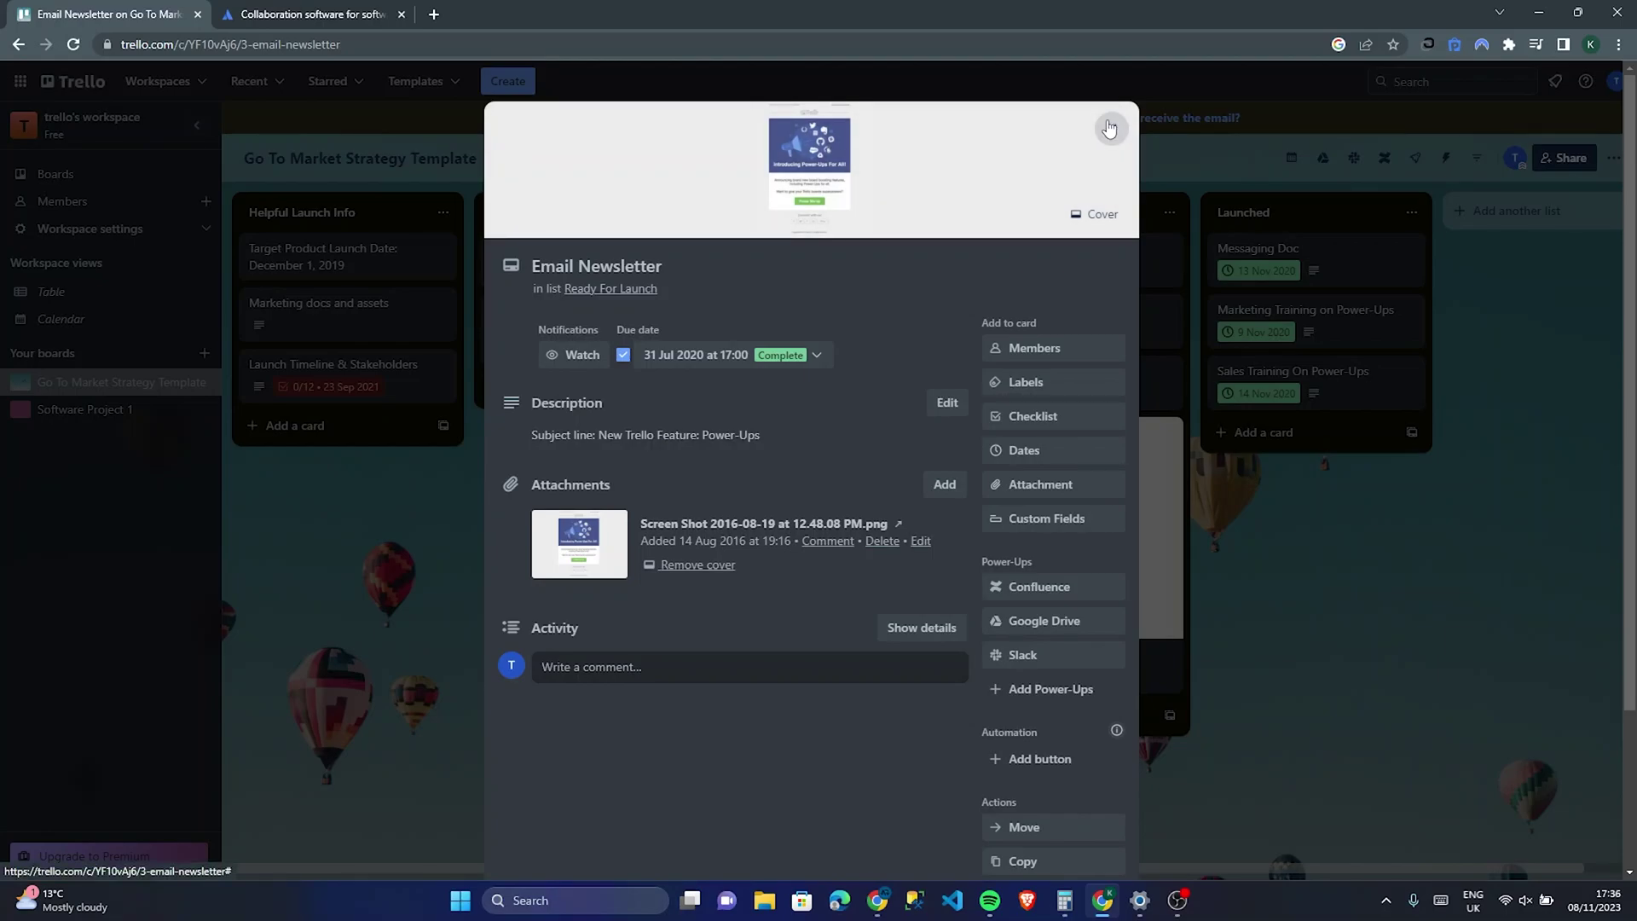
{"action": "left_click", "coordinate": [432, 355]}
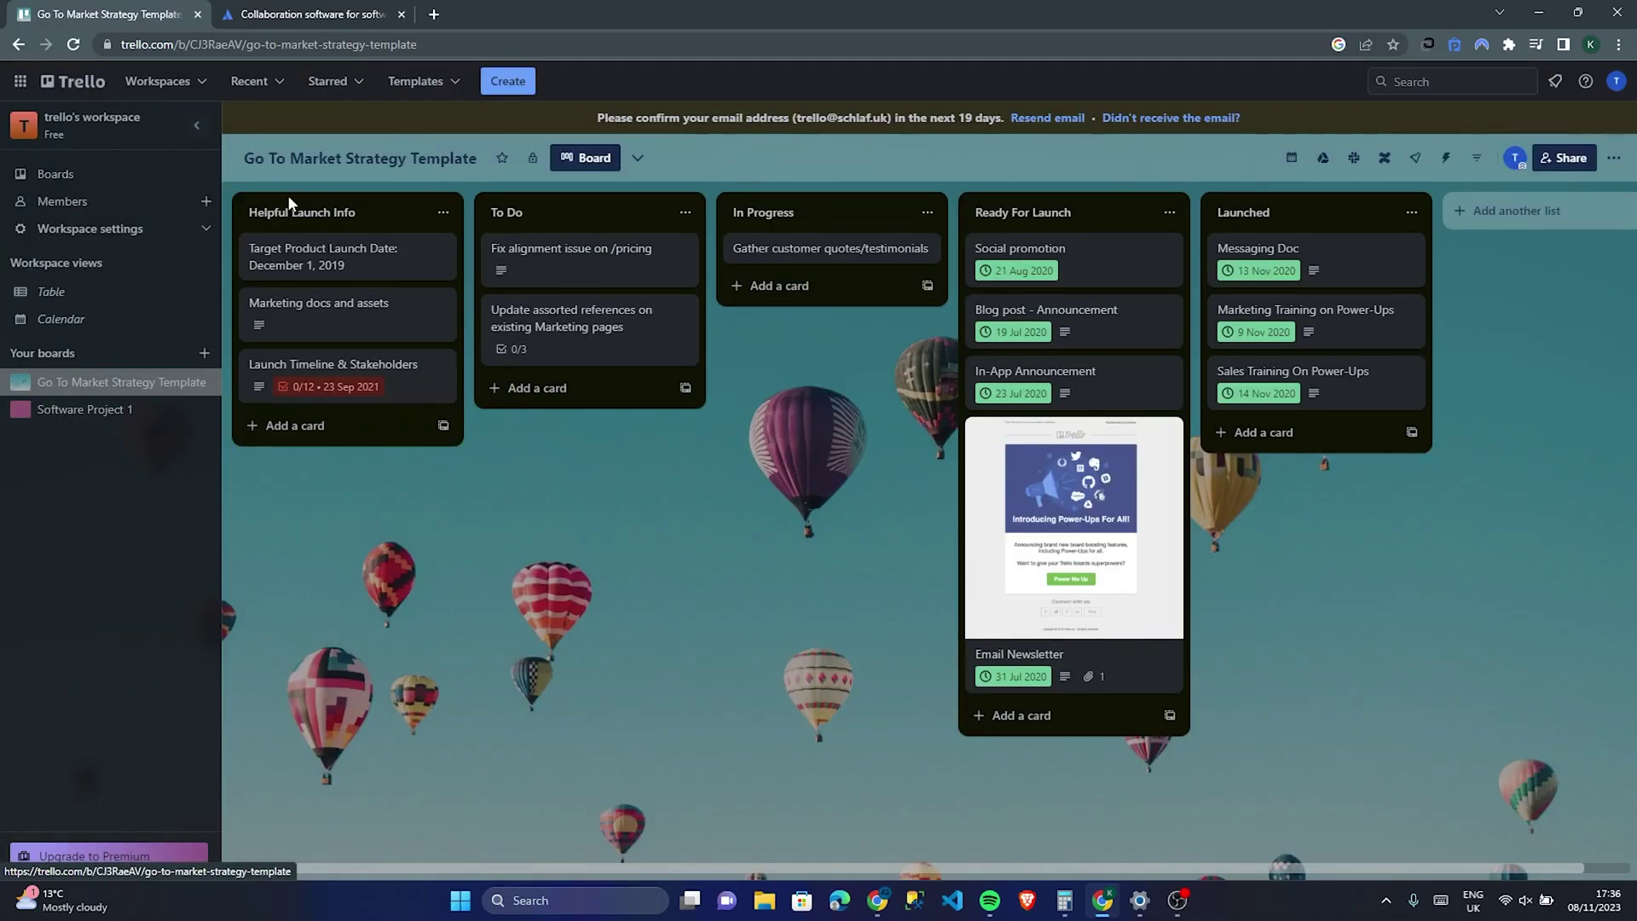
Step: Look through the workspace settings page, then the workspace members page
{"action": "left_click", "coordinate": [201, 233]}
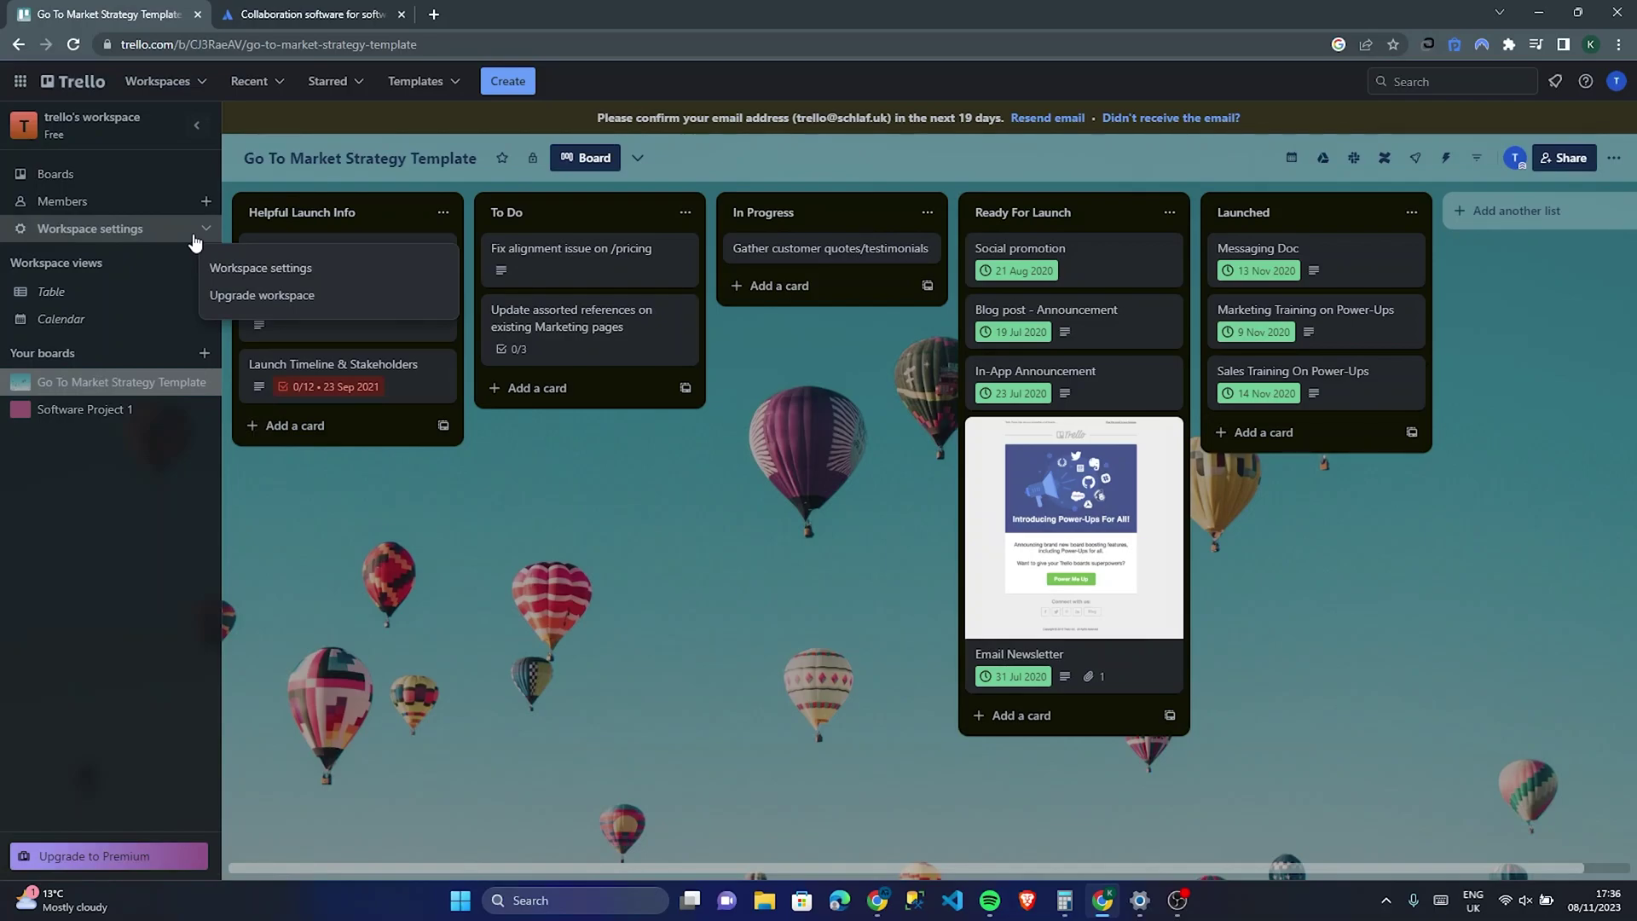
{"action": "left_click", "coordinate": [255, 270]}
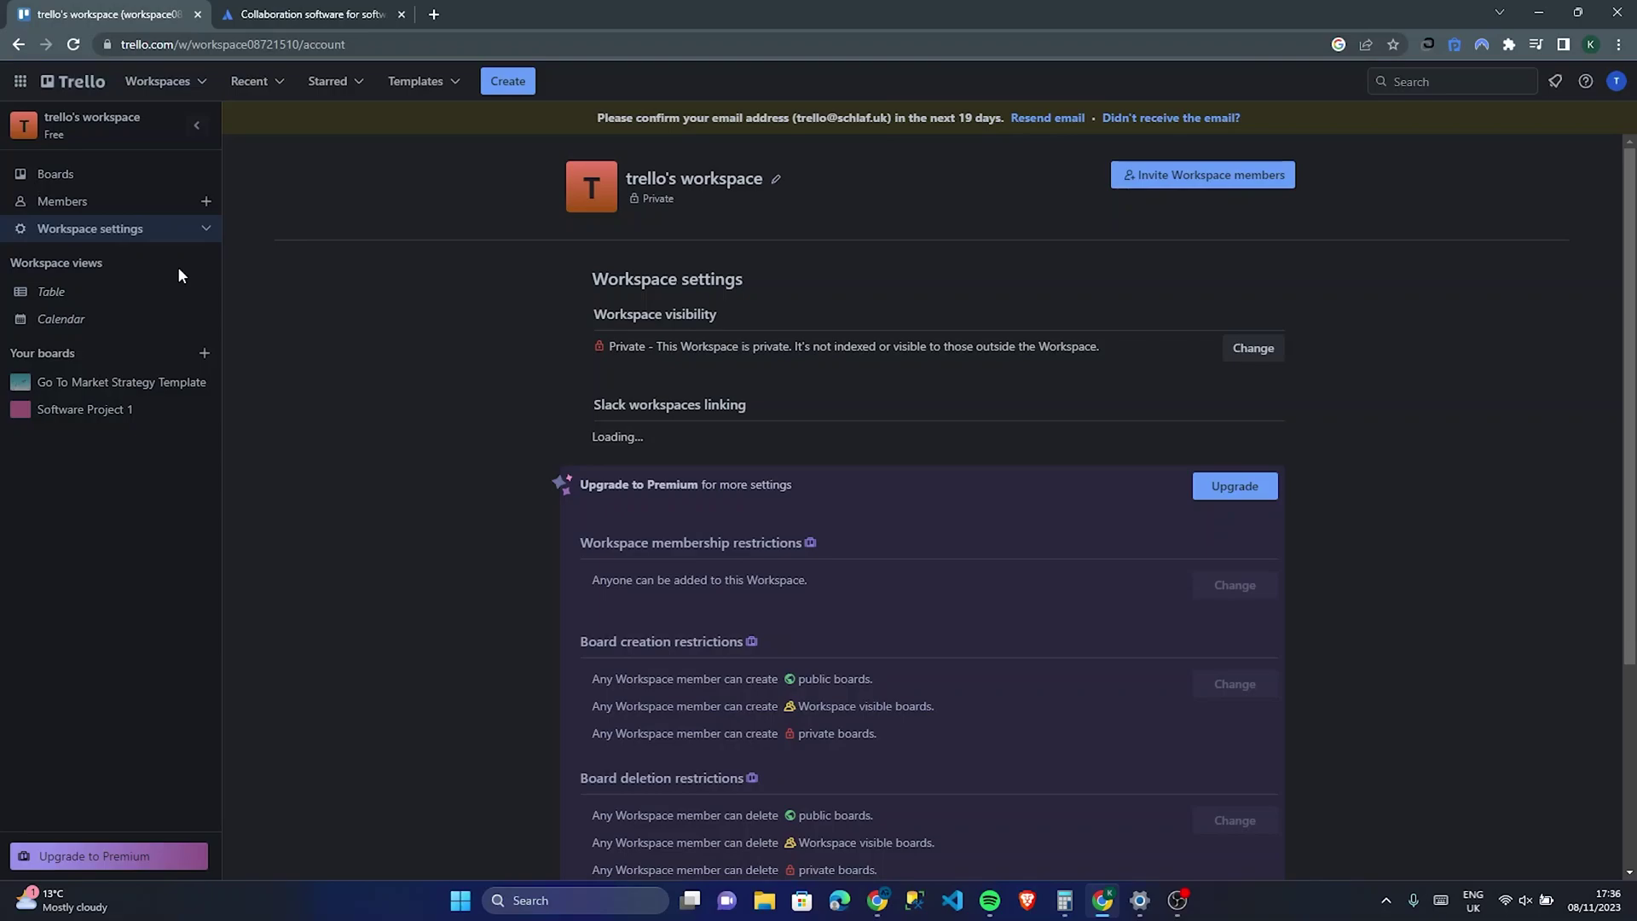
{"action": "scroll", "coordinate": [818, 240], "scroll_direction": "down", "scroll_amount": 2}
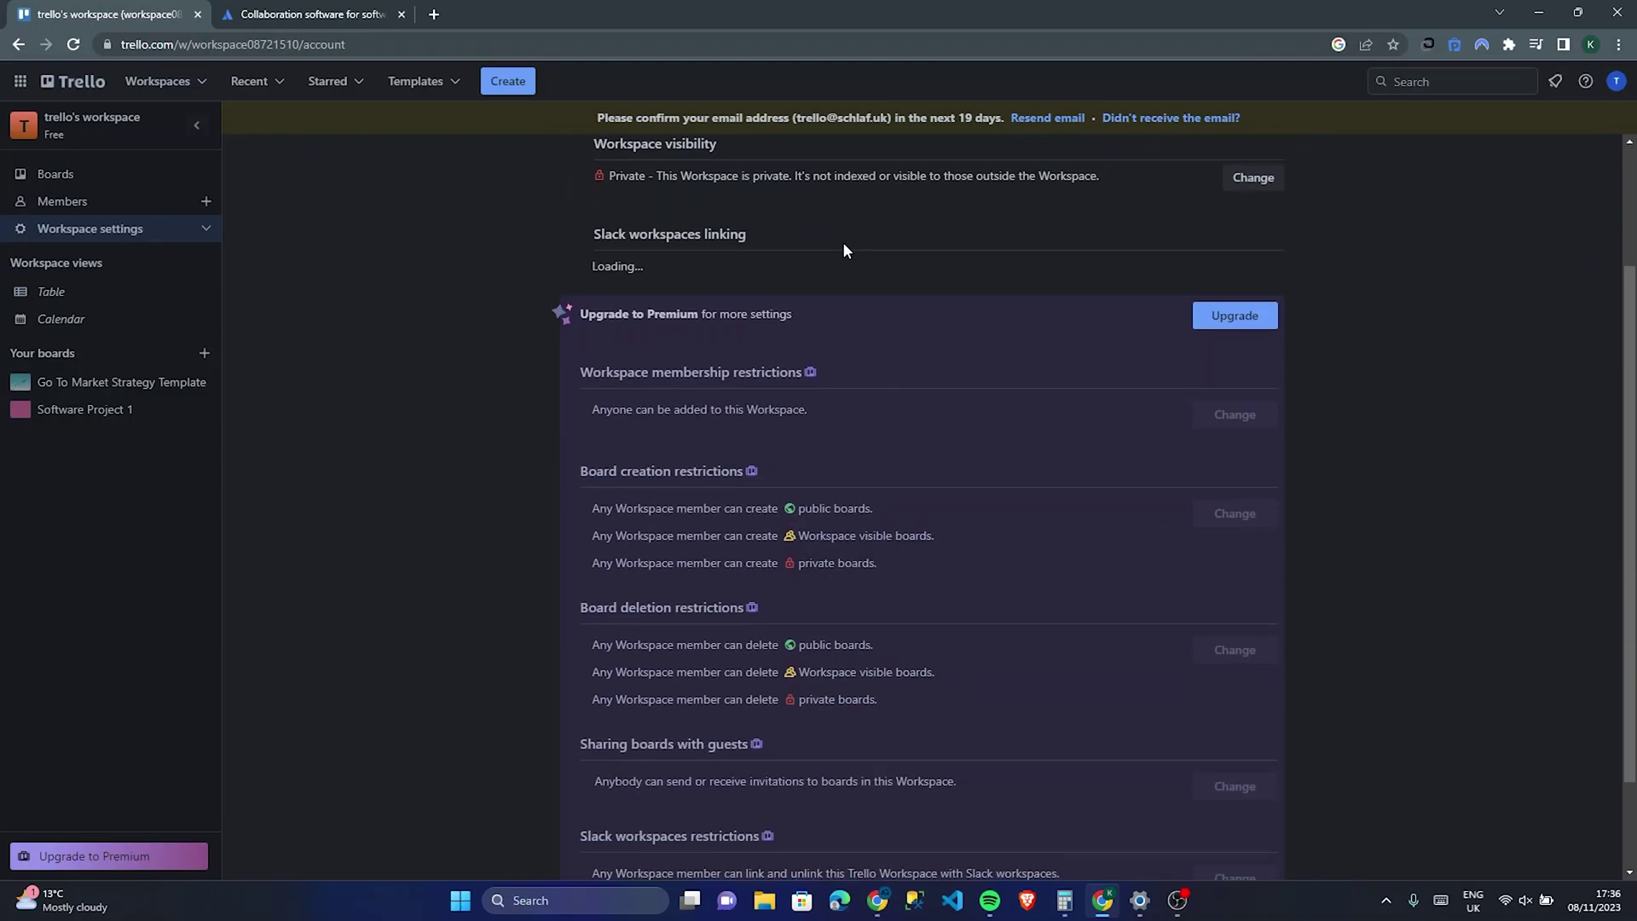
{"action": "scroll", "coordinate": [842, 249], "scroll_direction": "down", "scroll_amount": 1}
{"action": "scroll", "coordinate": [836, 252], "scroll_direction": "up", "scroll_amount": 3}
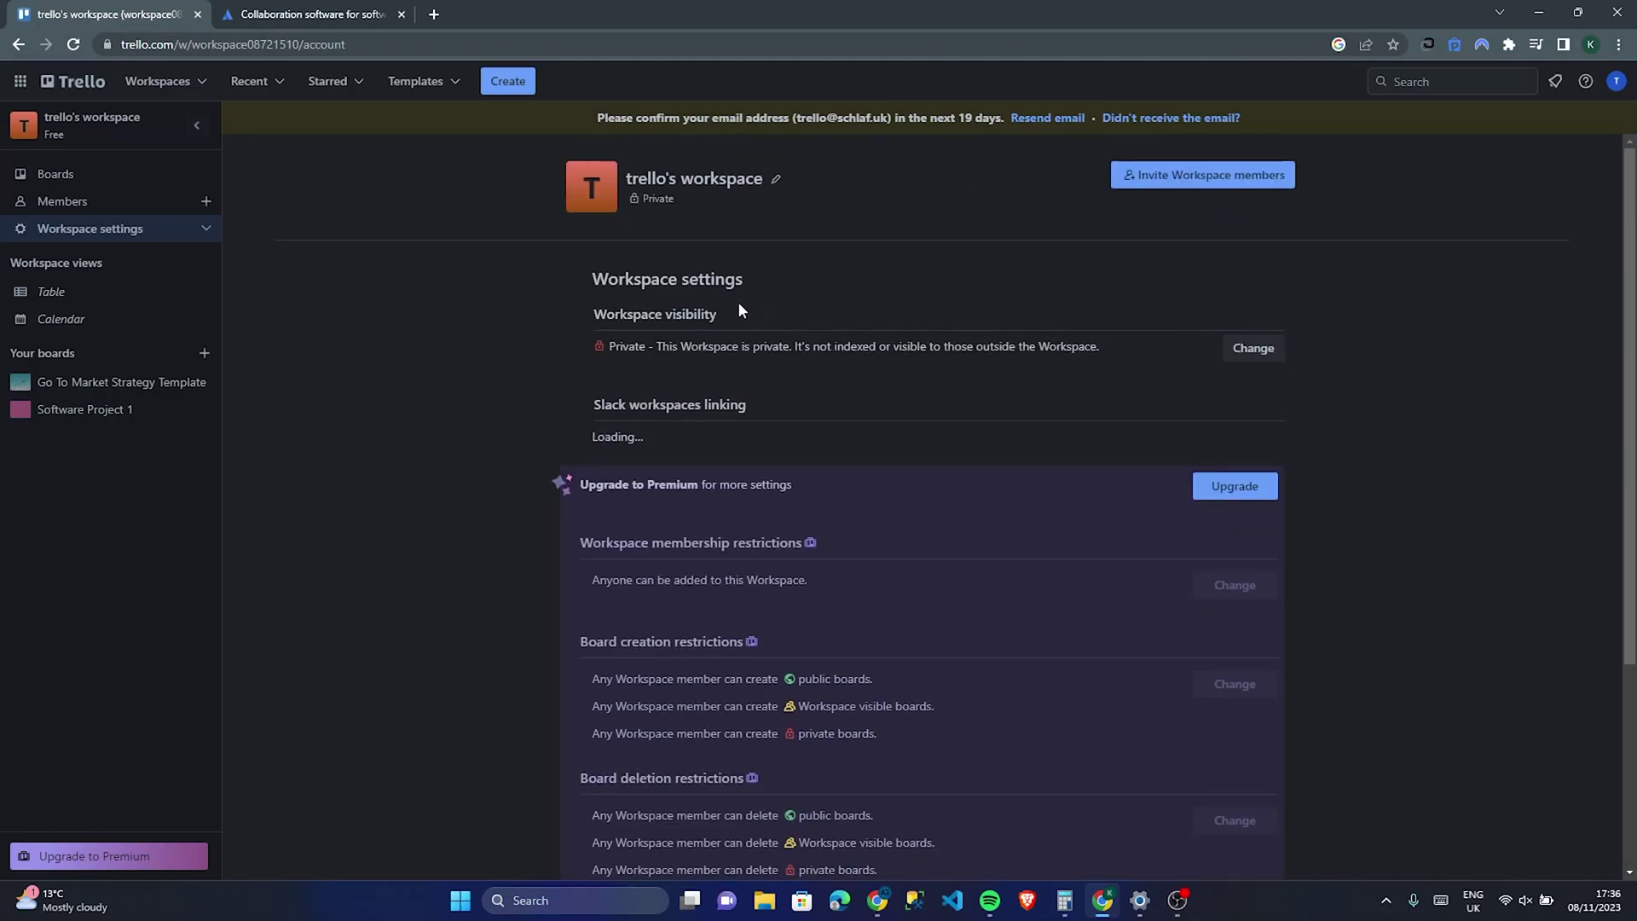
{"action": "left_click", "coordinate": [75, 199]}
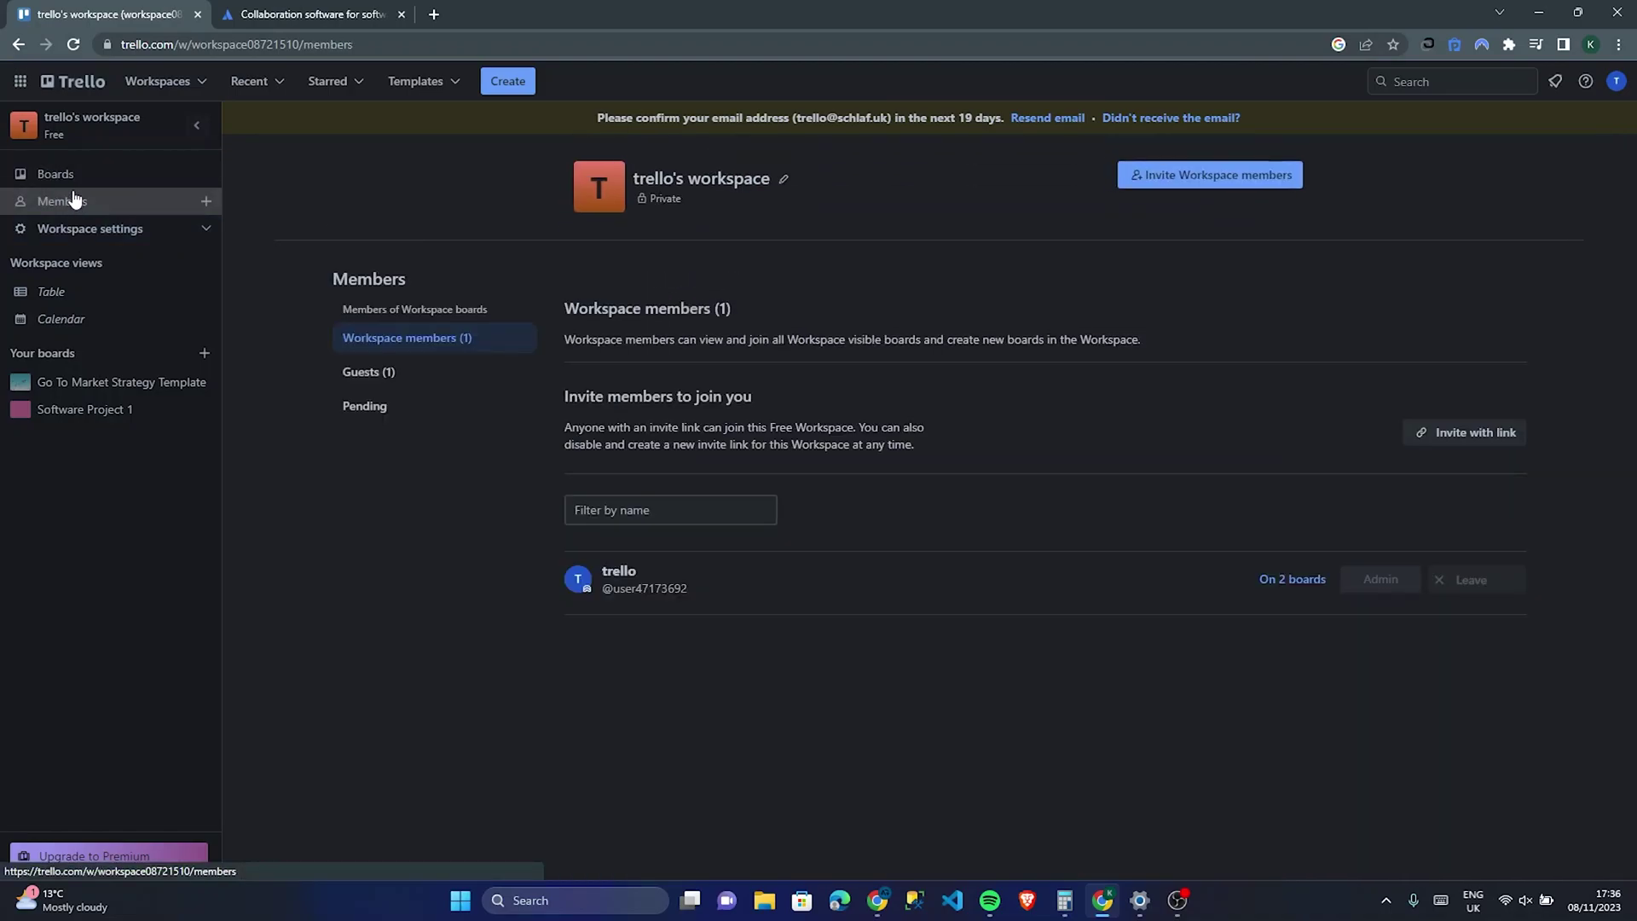
Step: Collapse and re-expand the sidebar, then open Software Project 1 from Your boards
{"action": "left_click", "coordinate": [198, 124]}
{"action": "left_click", "coordinate": [12, 126]}
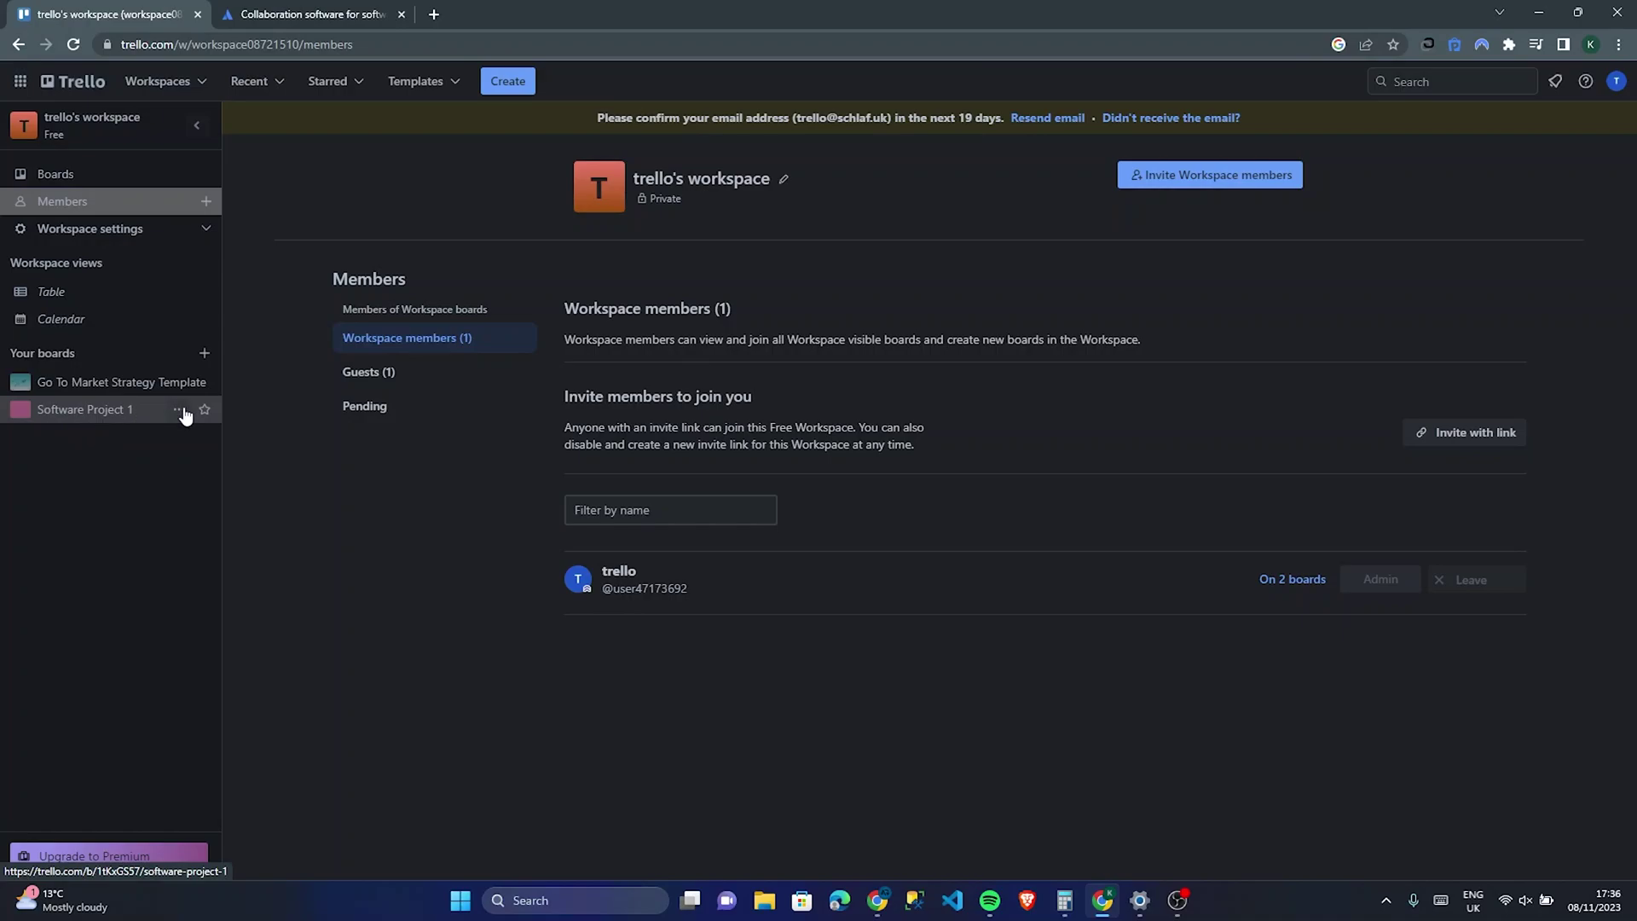
{"action": "left_click", "coordinate": [180, 410]}
{"action": "left_click", "coordinate": [81, 413]}
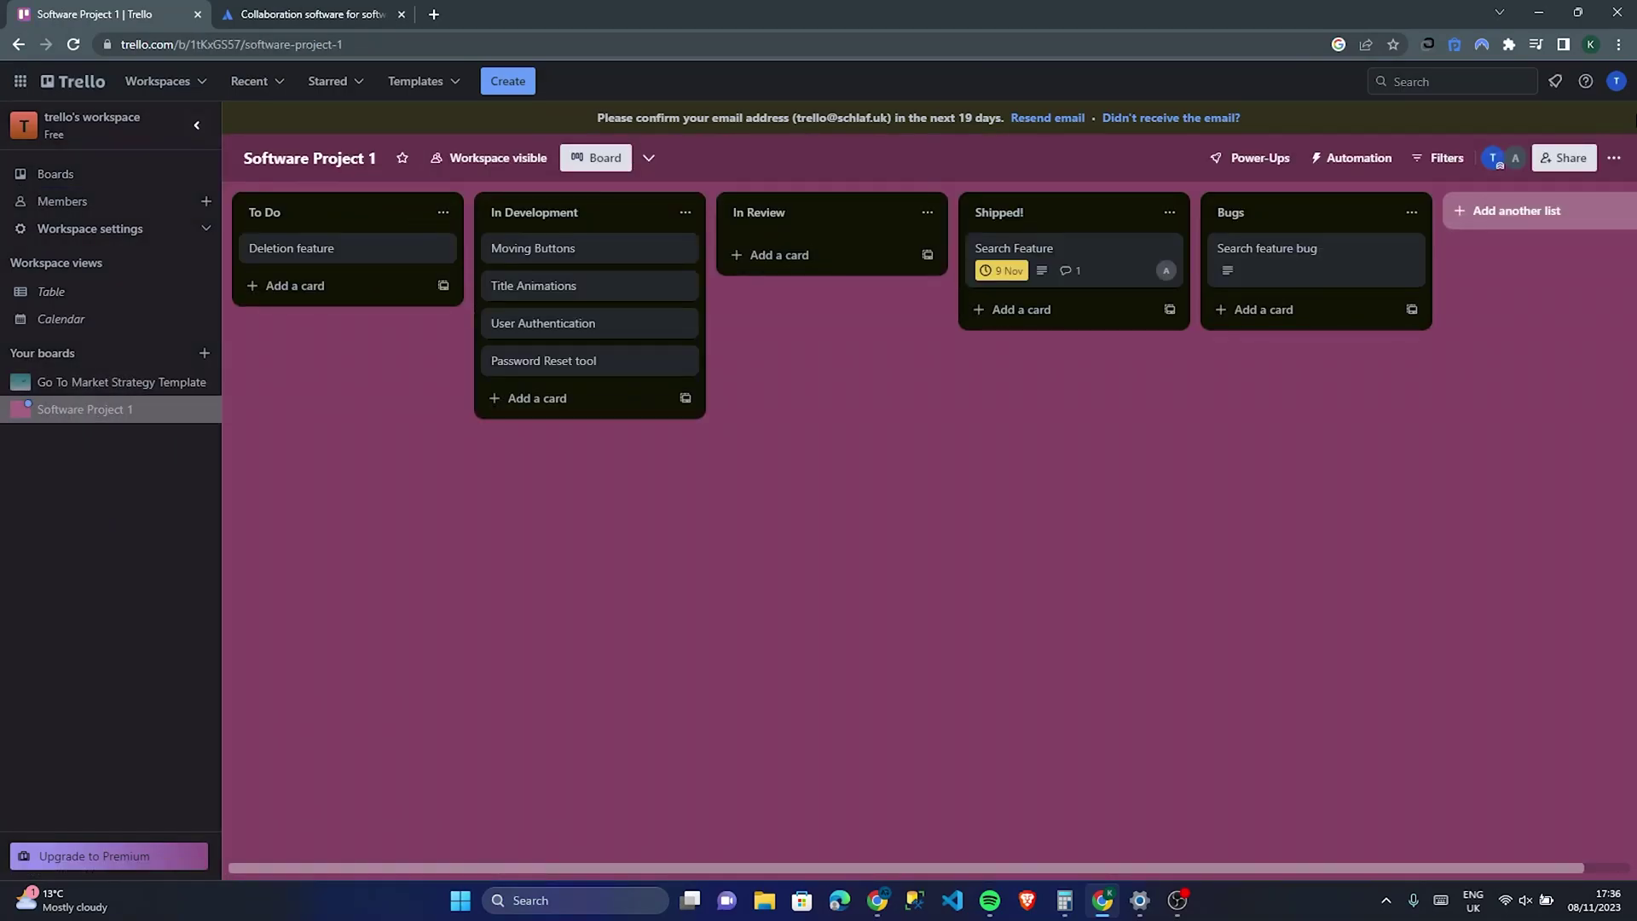
Step: Replace the pink board background with the green-teal colour gradient
{"action": "left_click", "coordinate": [1620, 158]}
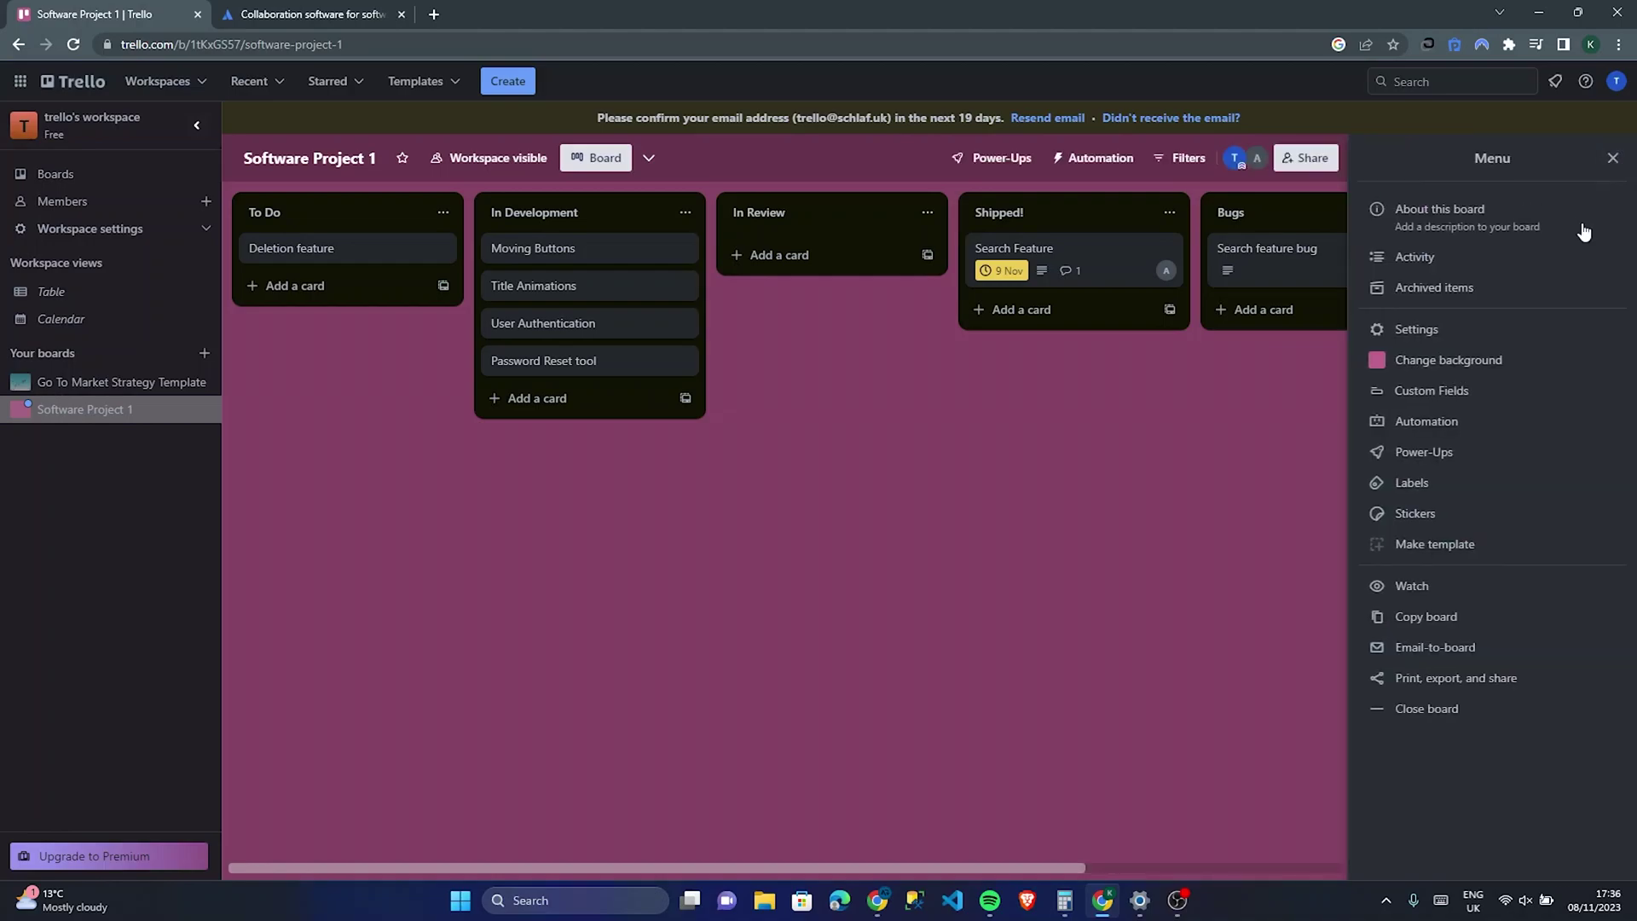
{"action": "left_click", "coordinate": [1479, 362]}
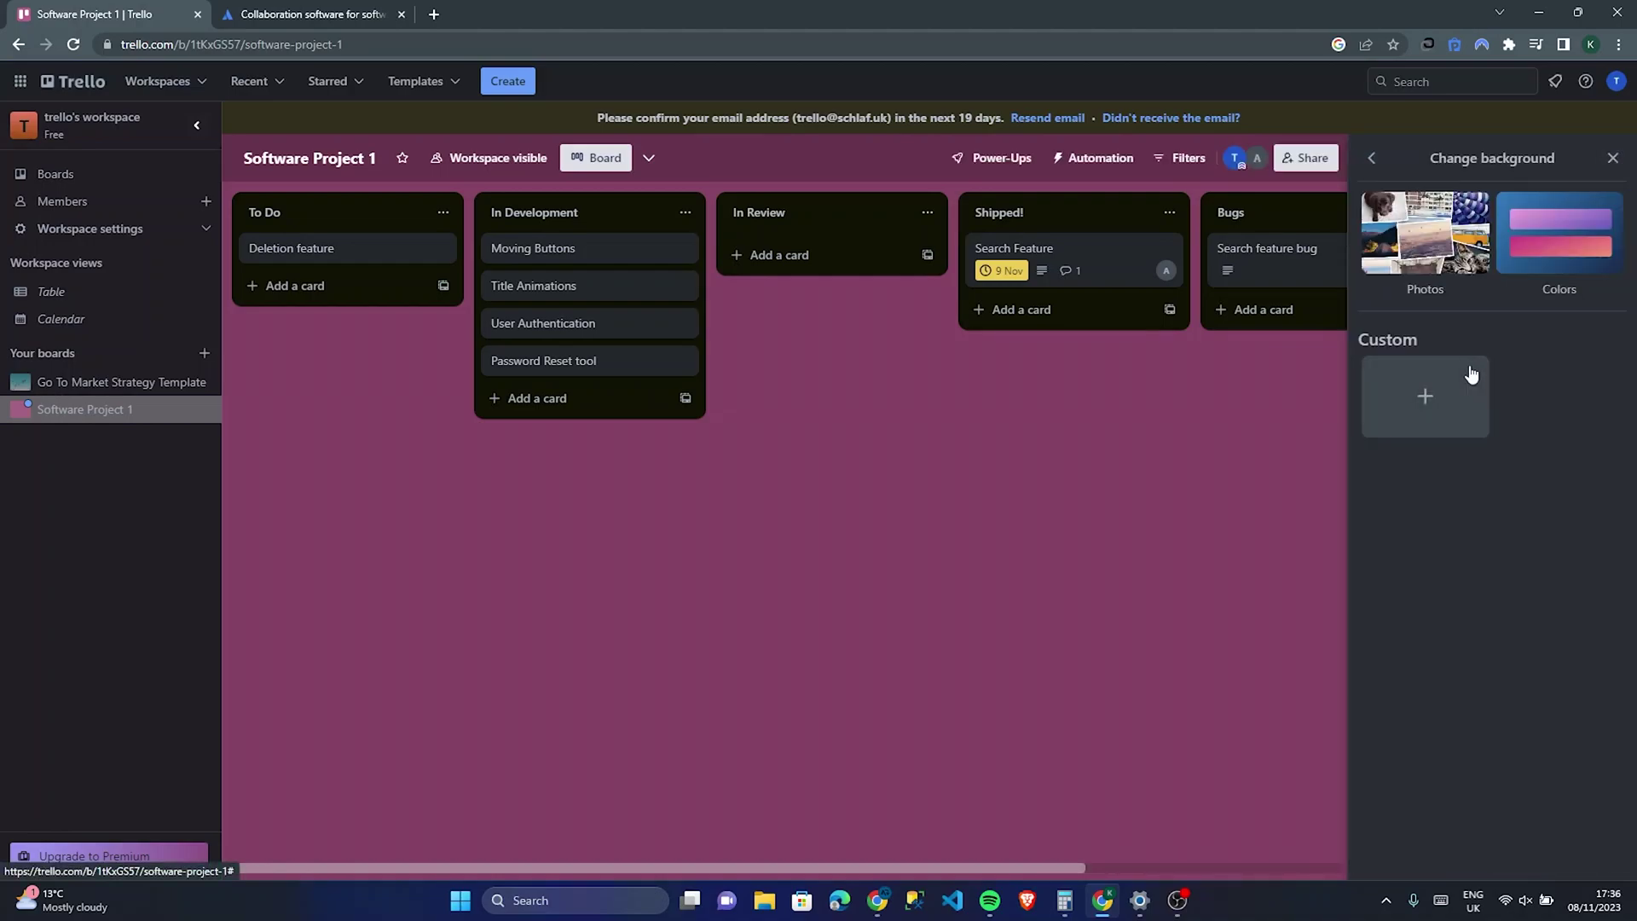
{"action": "left_click", "coordinate": [1543, 234]}
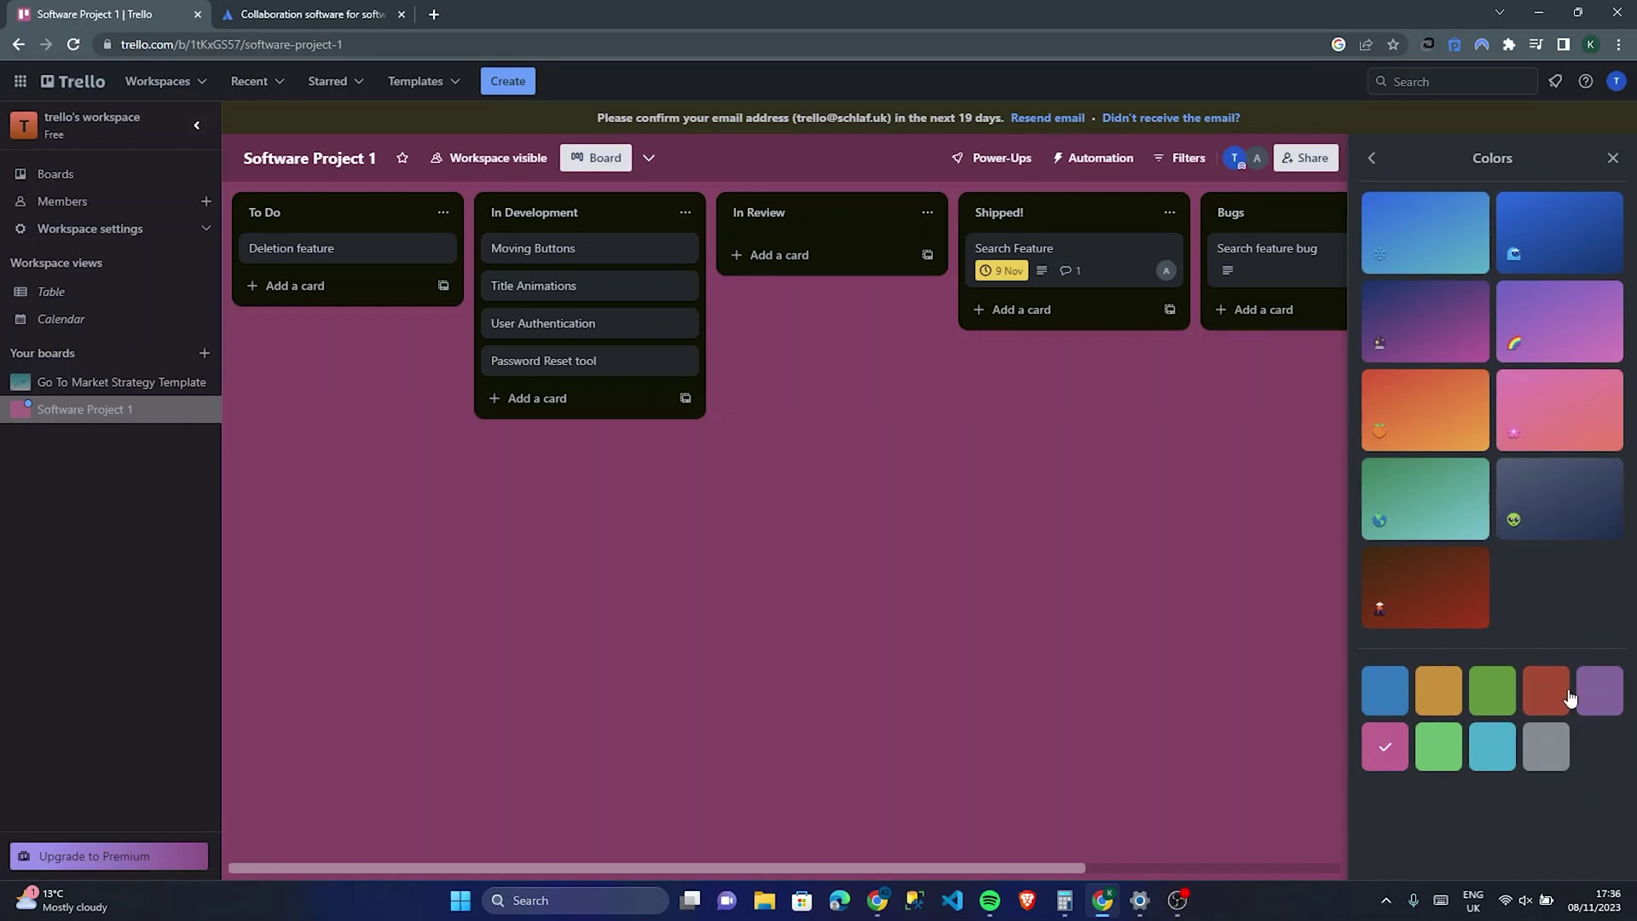
{"action": "left_click", "coordinate": [1506, 512]}
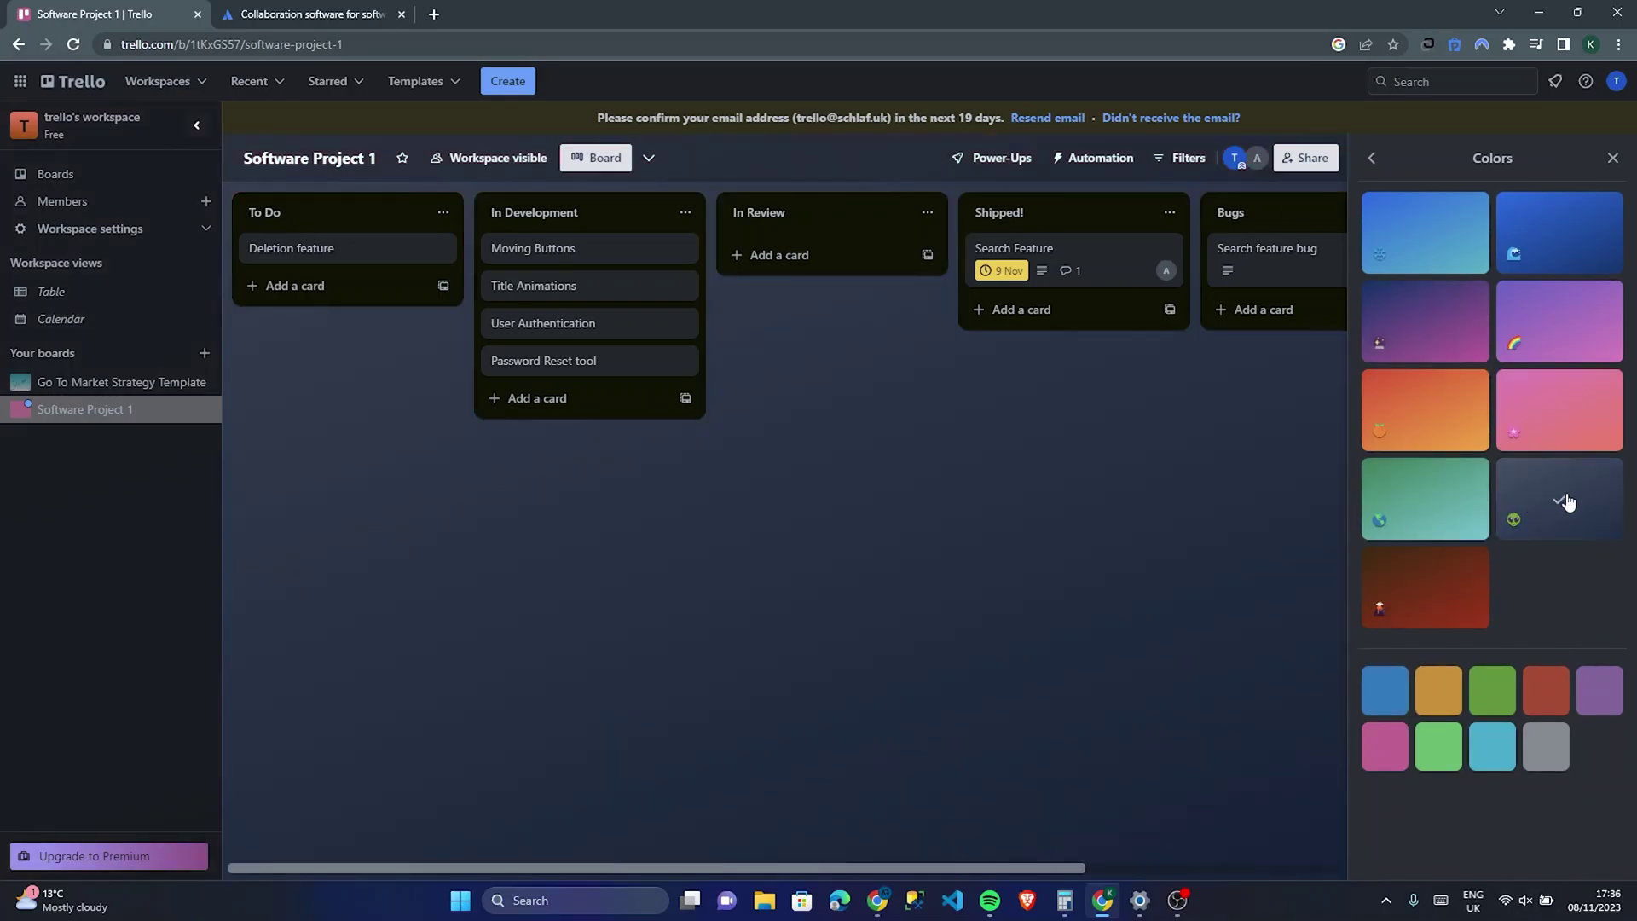
{"action": "left_click", "coordinate": [1448, 503]}
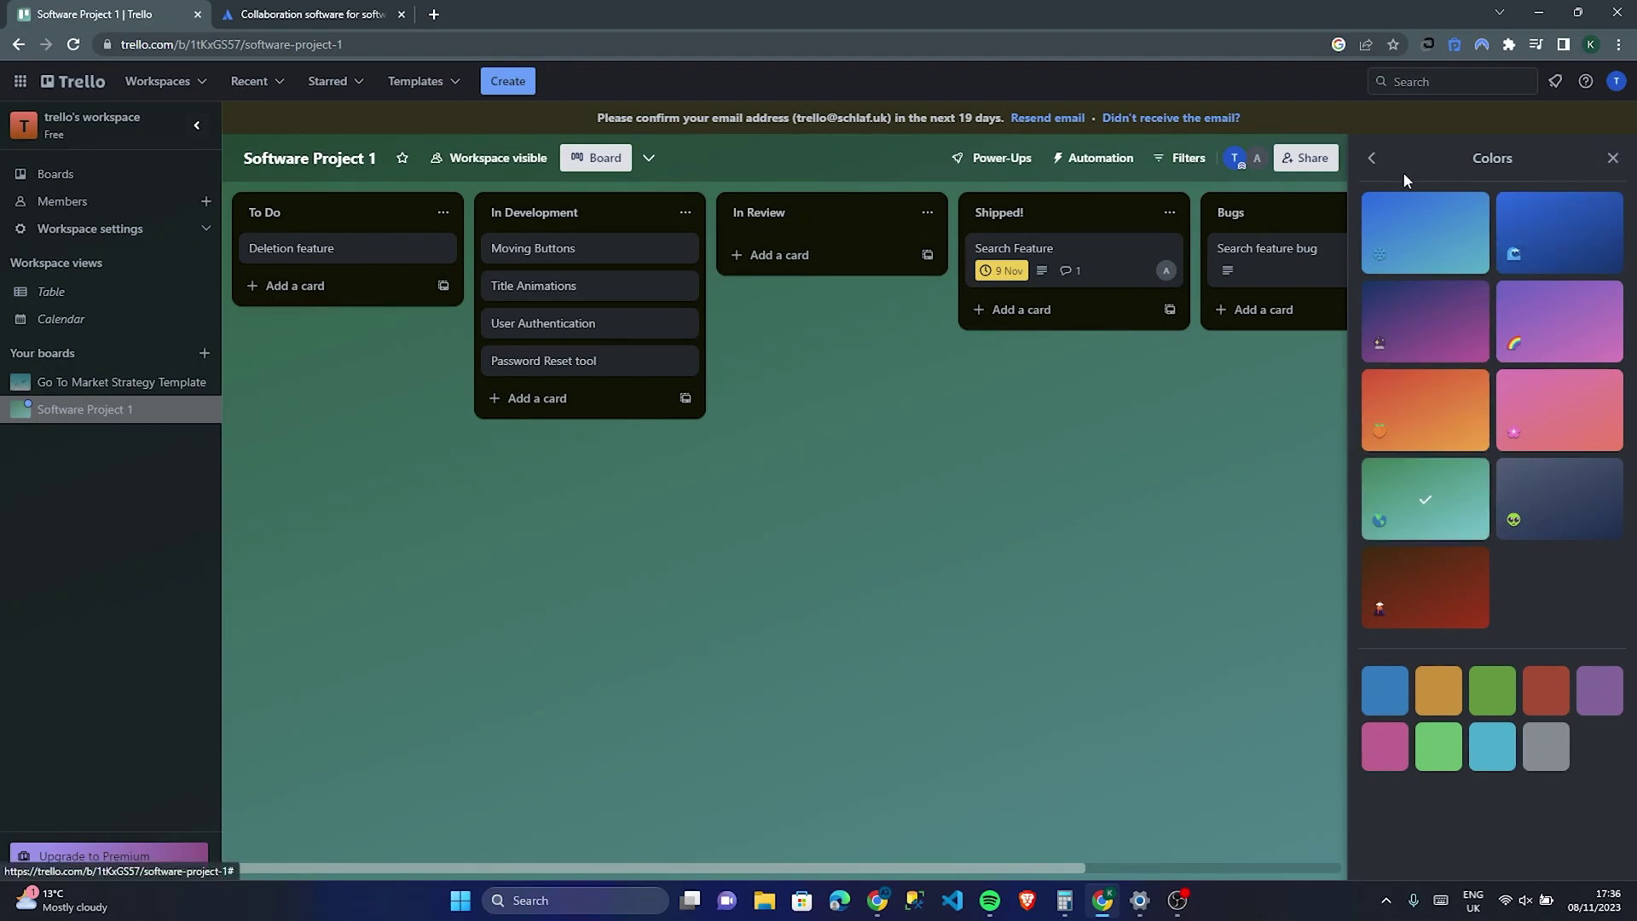
Step: Dismiss the file chooser without uploading and return to the board menu
{"action": "left_click", "coordinate": [1372, 160]}
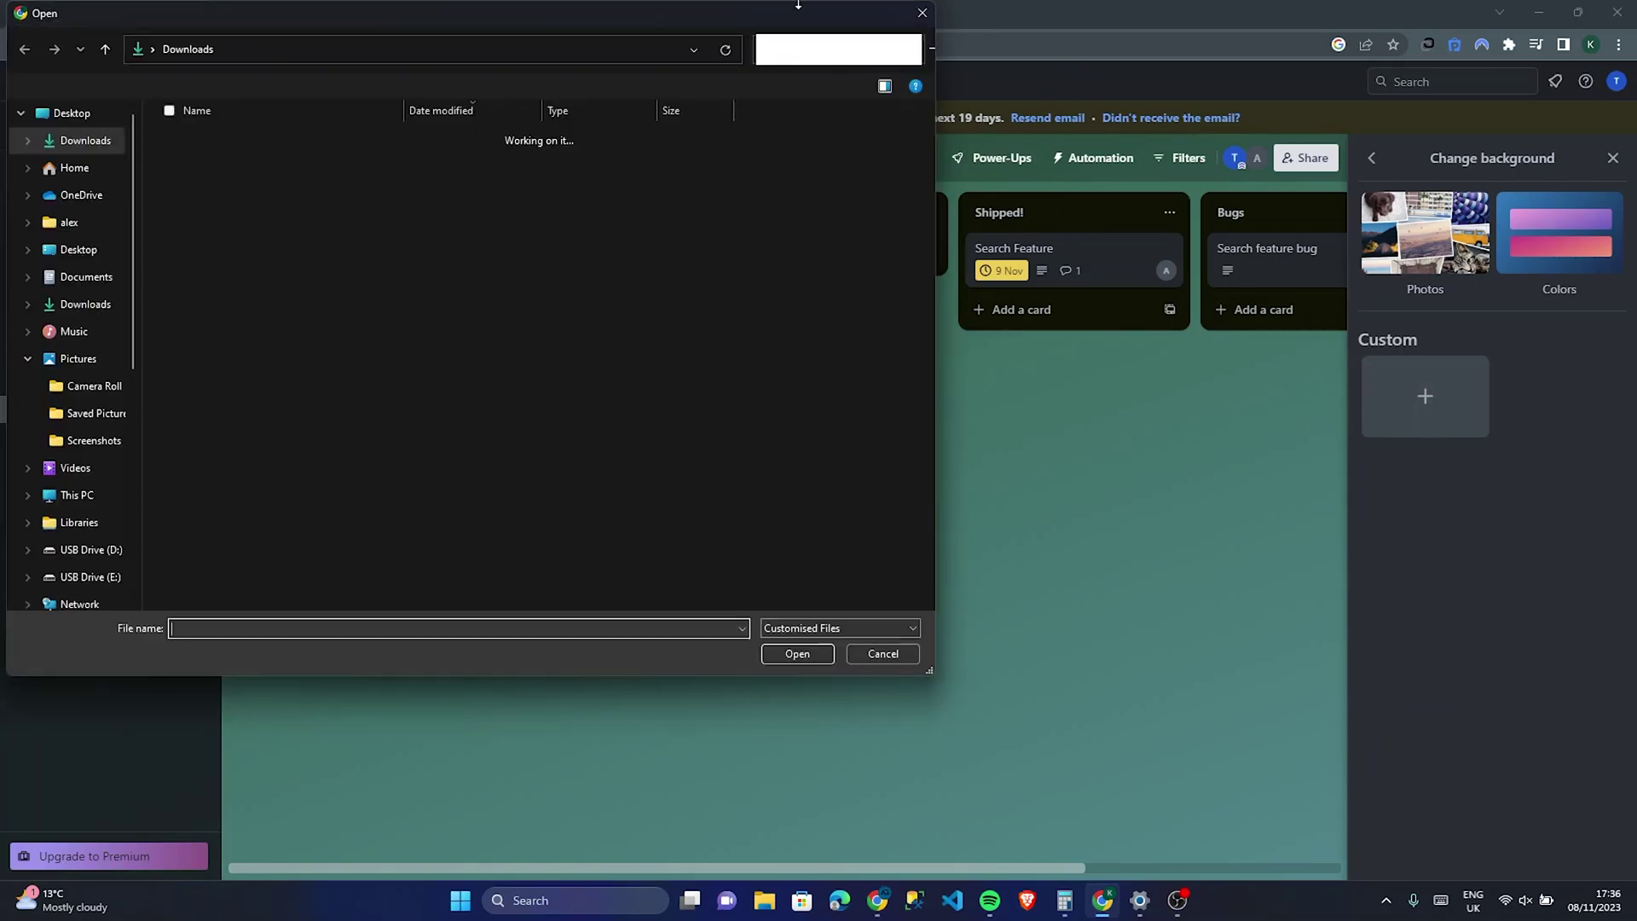
{"action": "left_click", "coordinate": [926, 20]}
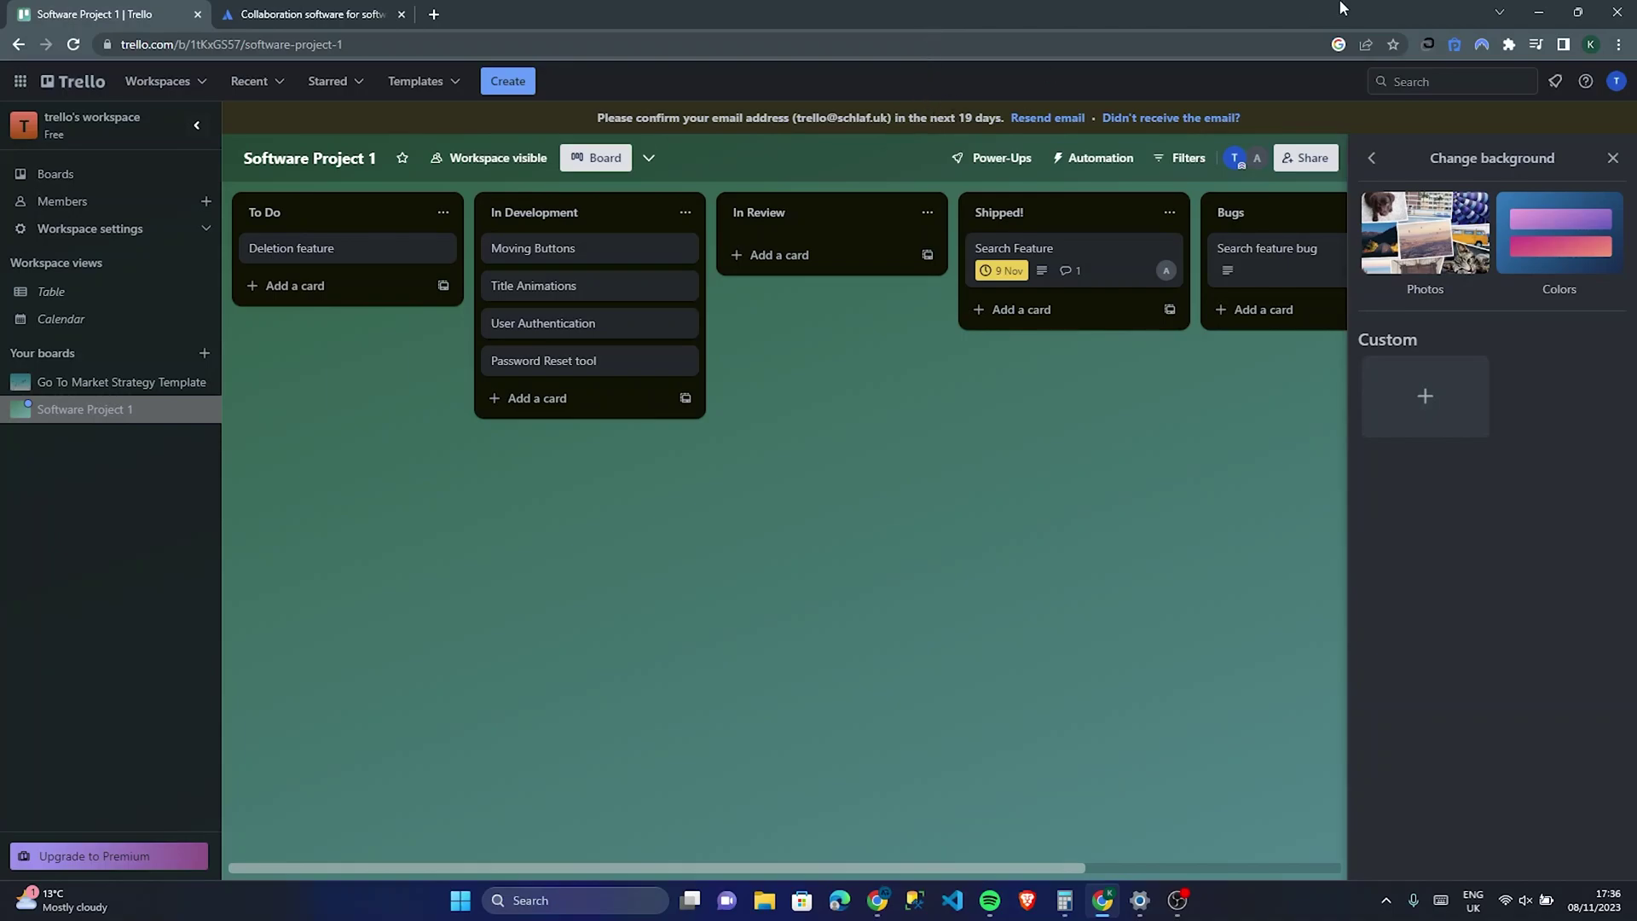
{"action": "left_click", "coordinate": [1373, 159]}
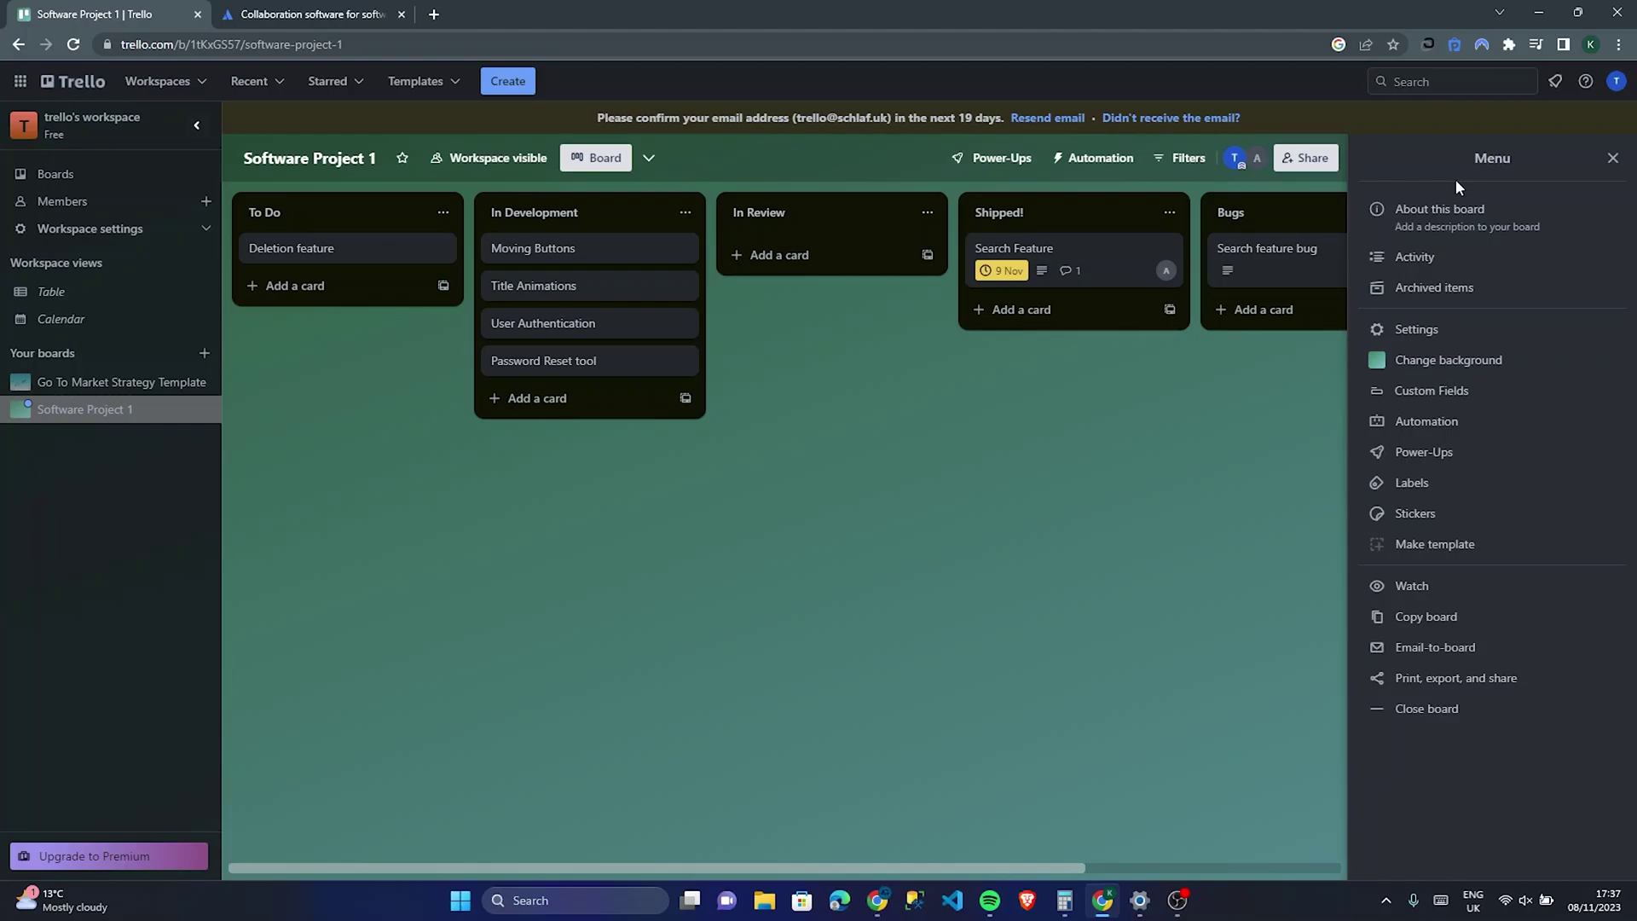
Step: Add the thumbs-up sticker to Search Feature and the Pete the Computer check sticker to User Authentication
{"action": "left_click", "coordinate": [1436, 514]}
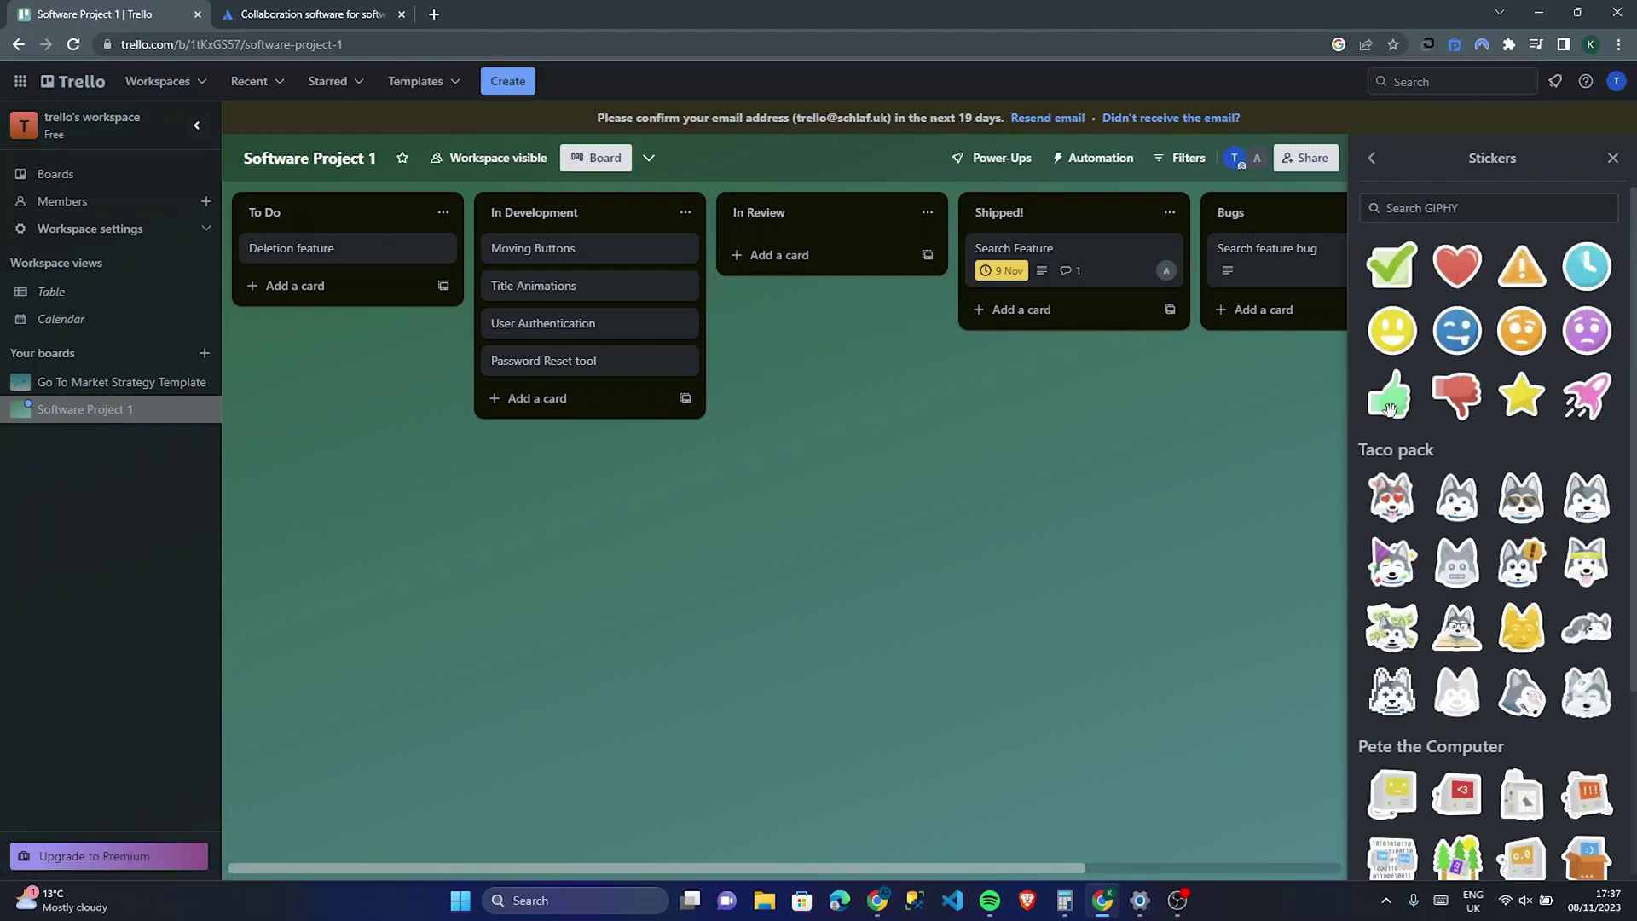
{"action": "left_click_drag", "start_coordinate": [1389, 409], "coordinate": [1060, 412]}
{"action": "left_click_drag", "start_coordinate": [1386, 401], "coordinate": [1127, 274]}
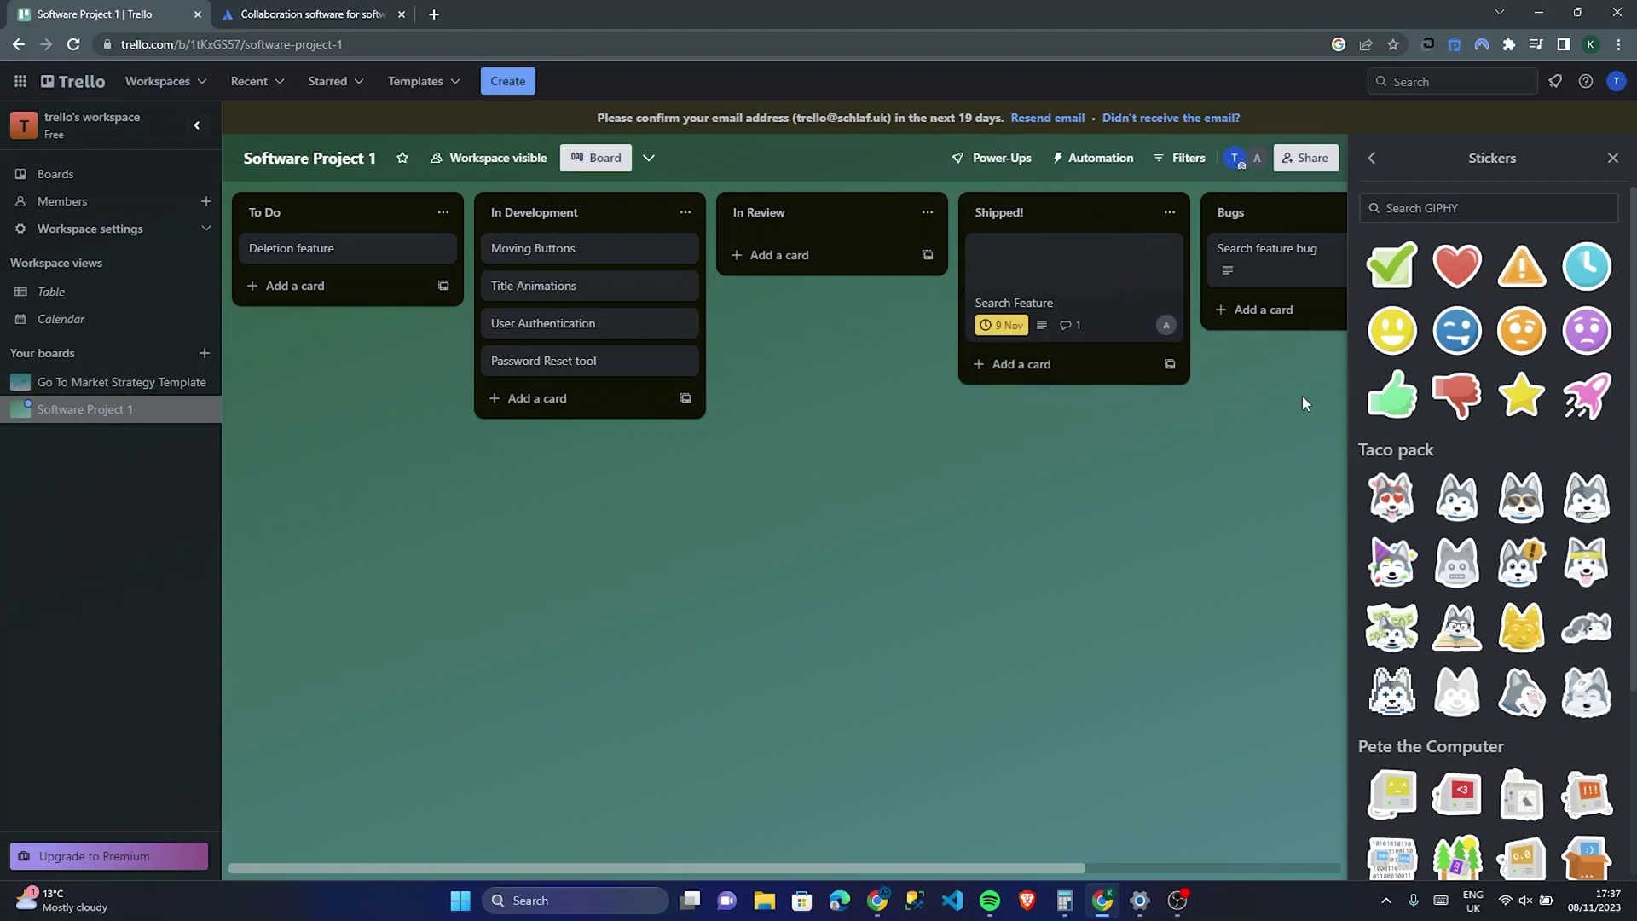
{"action": "scroll", "coordinate": [1560, 567], "scroll_direction": "down", "scroll_amount": 3}
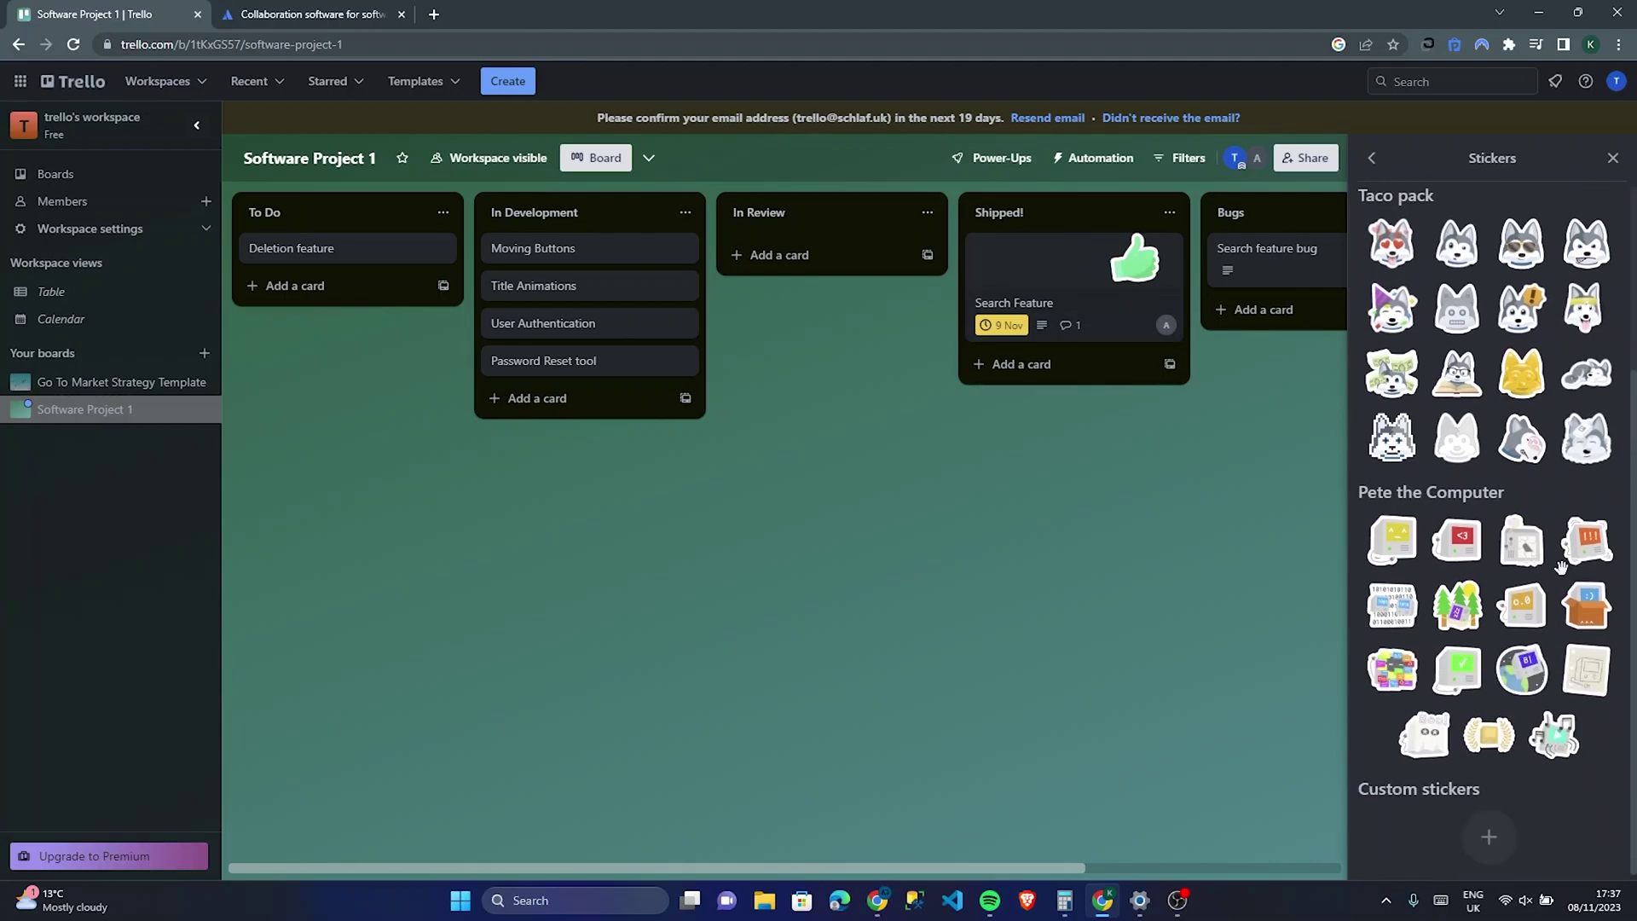
{"action": "left_click_drag", "start_coordinate": [1459, 671], "coordinate": [635, 318]}
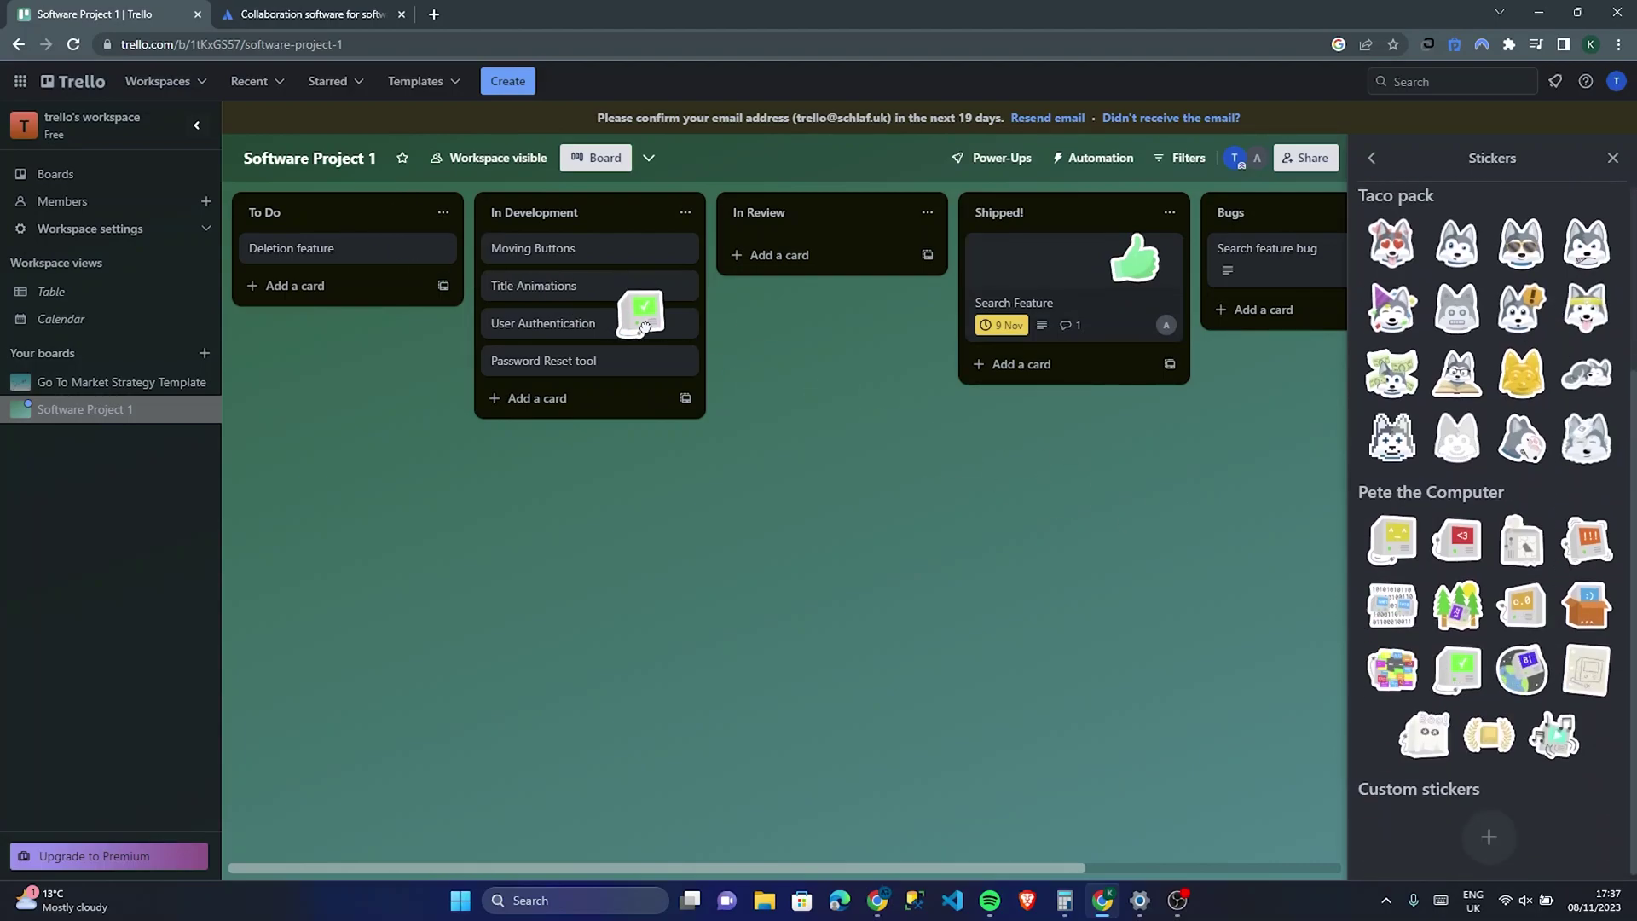
{"action": "left_click", "coordinate": [1373, 156]}
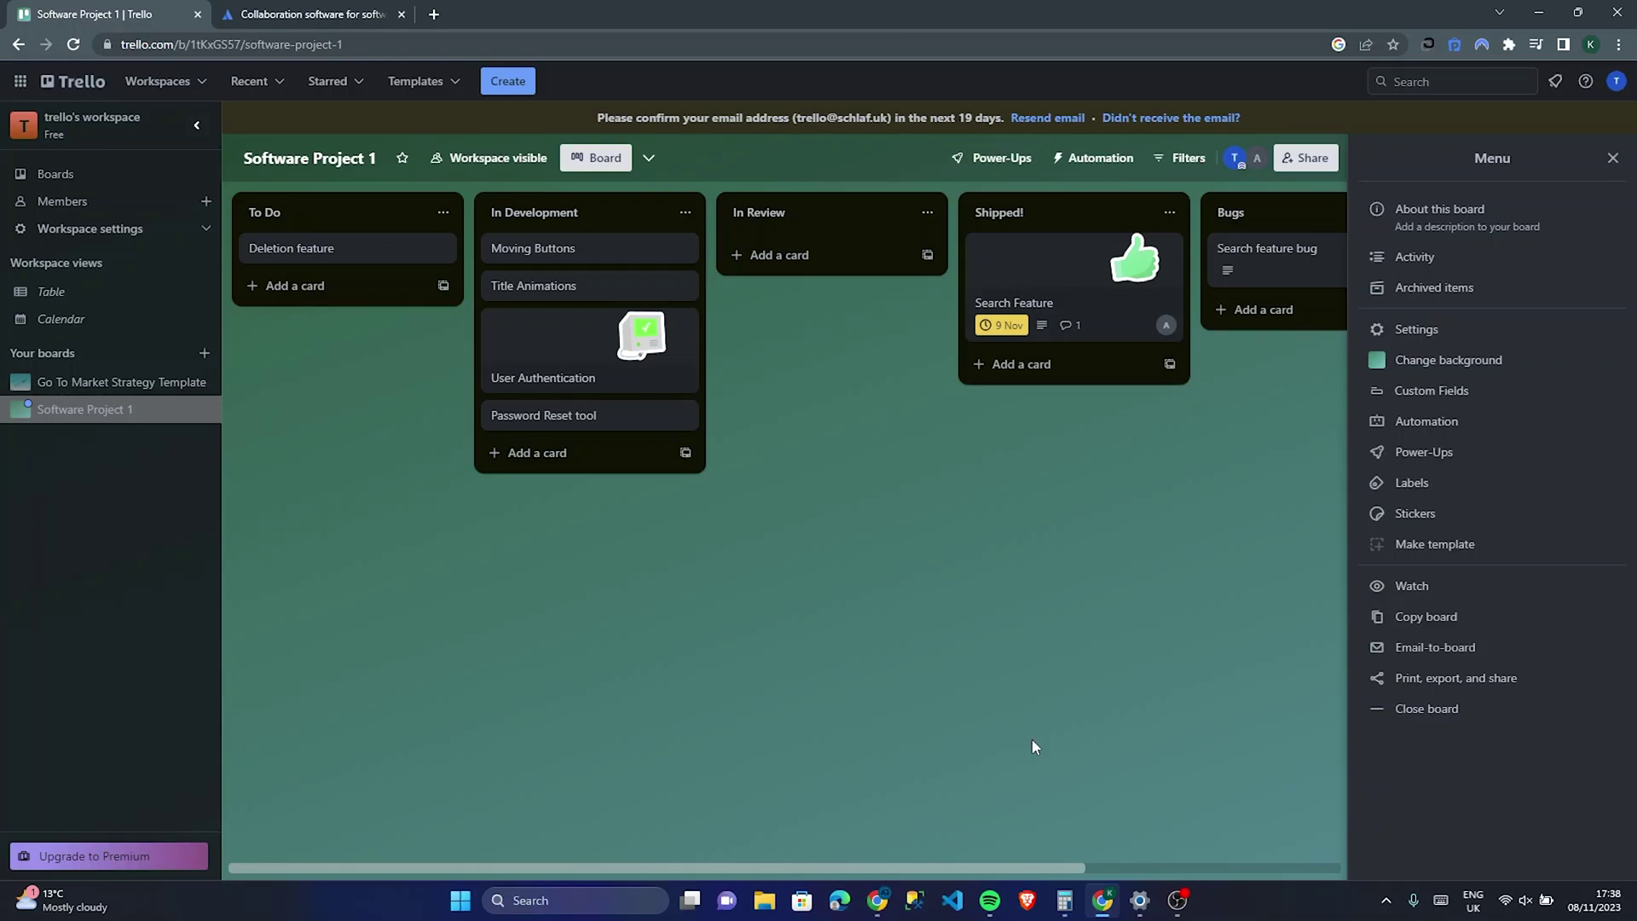
Step: Close the board menu, visit Go To Market Strategy Template, then open the workspace Boards page
{"action": "left_click", "coordinate": [1614, 160]}
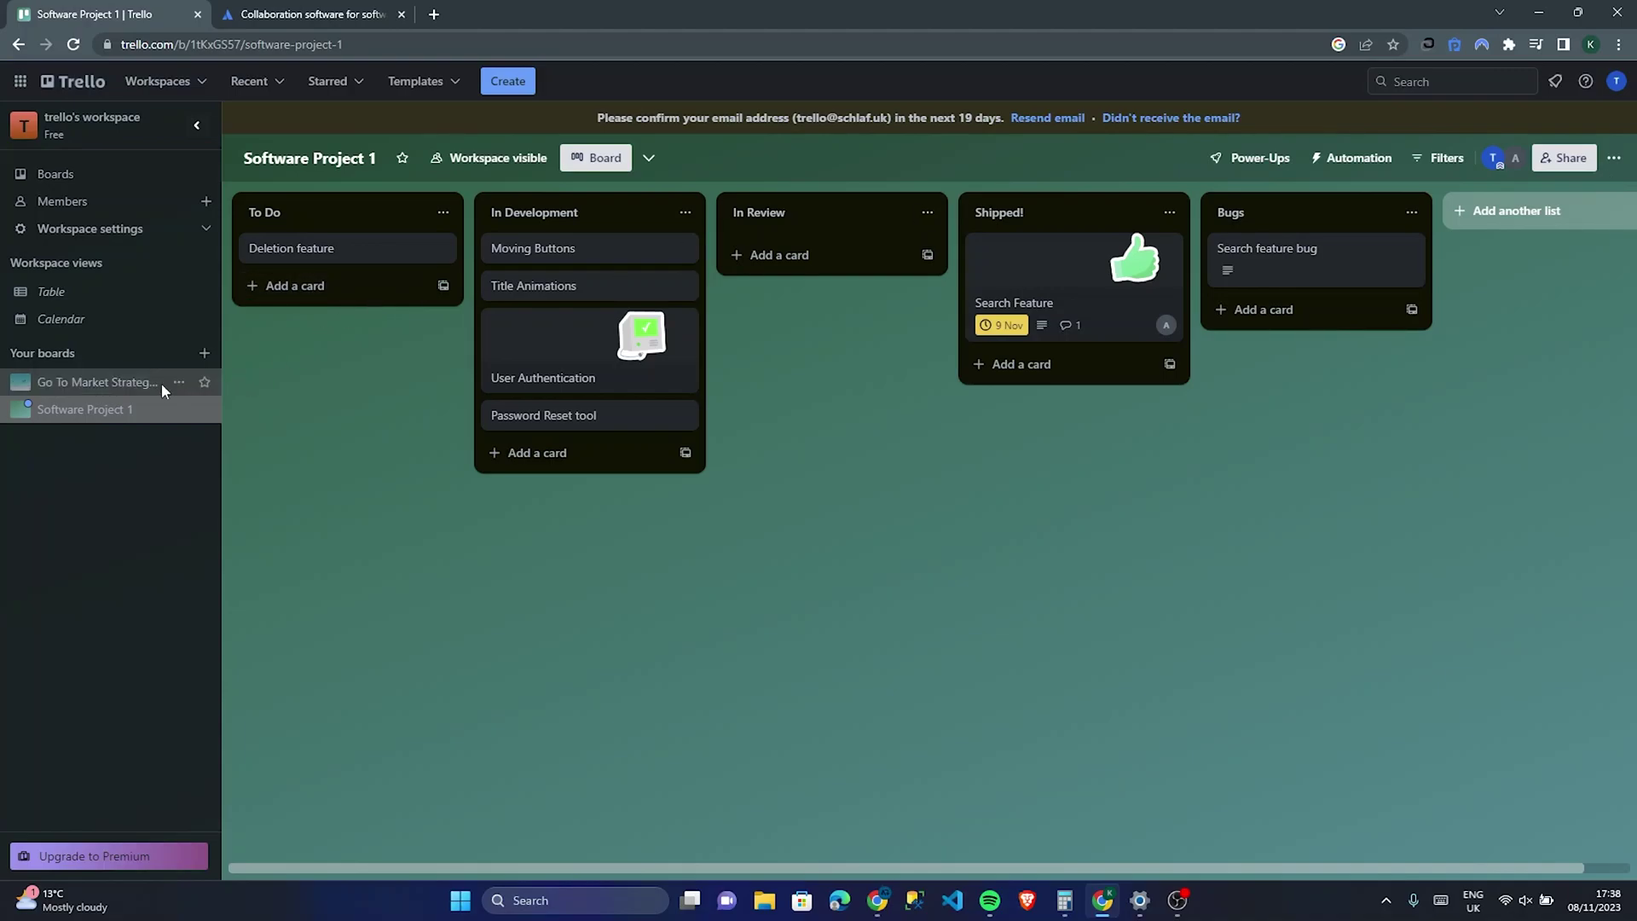
{"action": "left_click", "coordinate": [45, 389]}
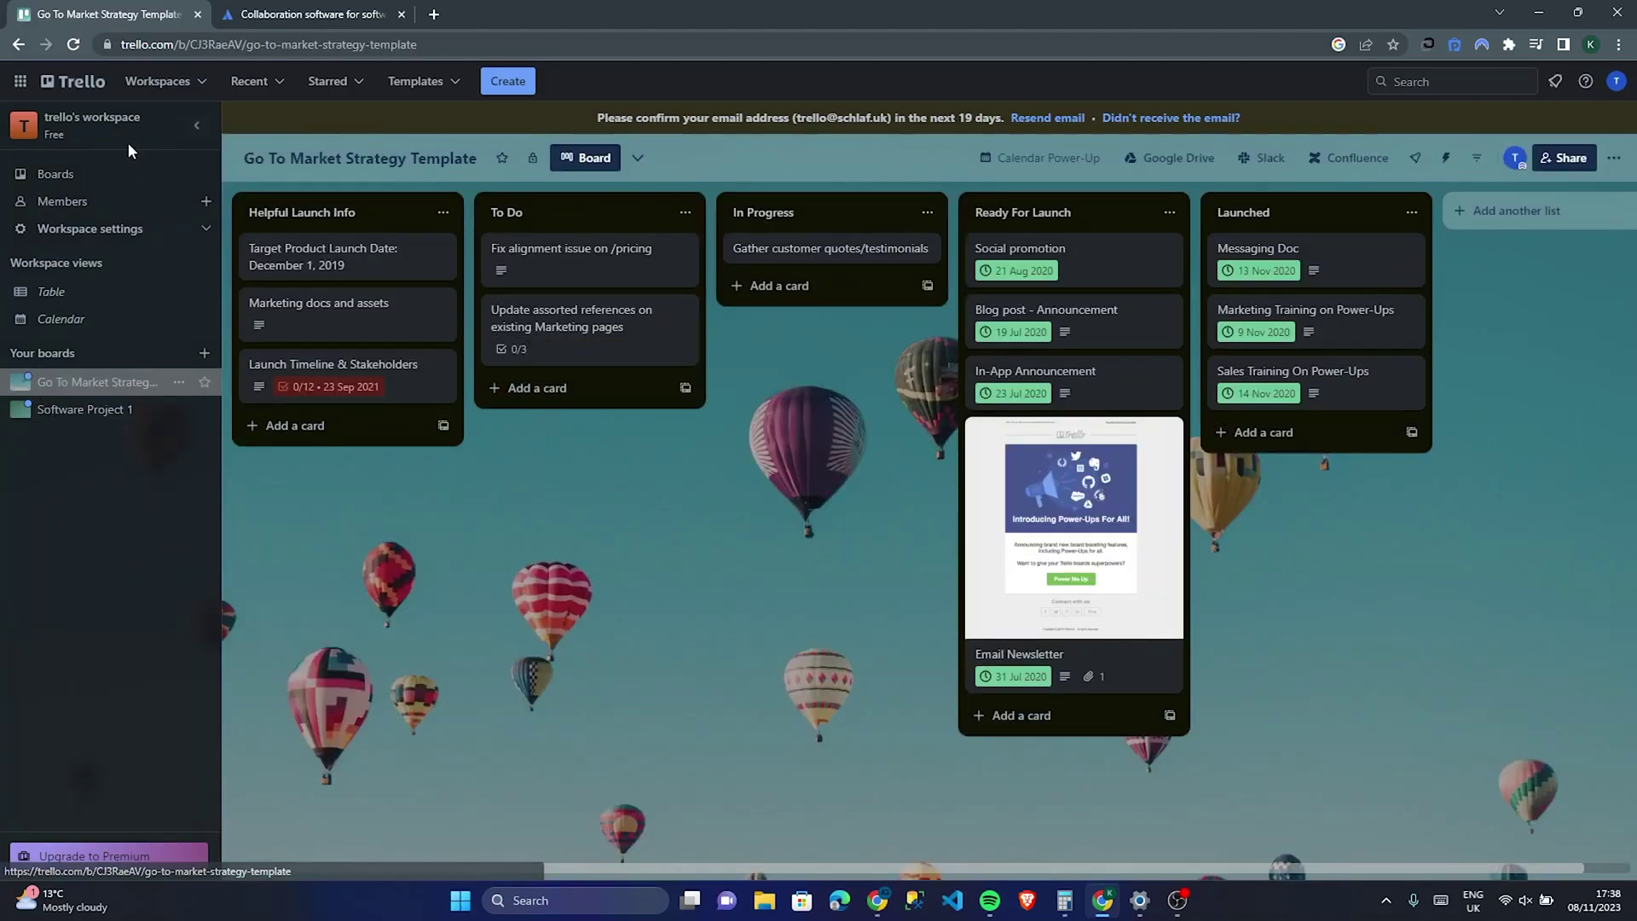
{"action": "left_click", "coordinate": [110, 176]}
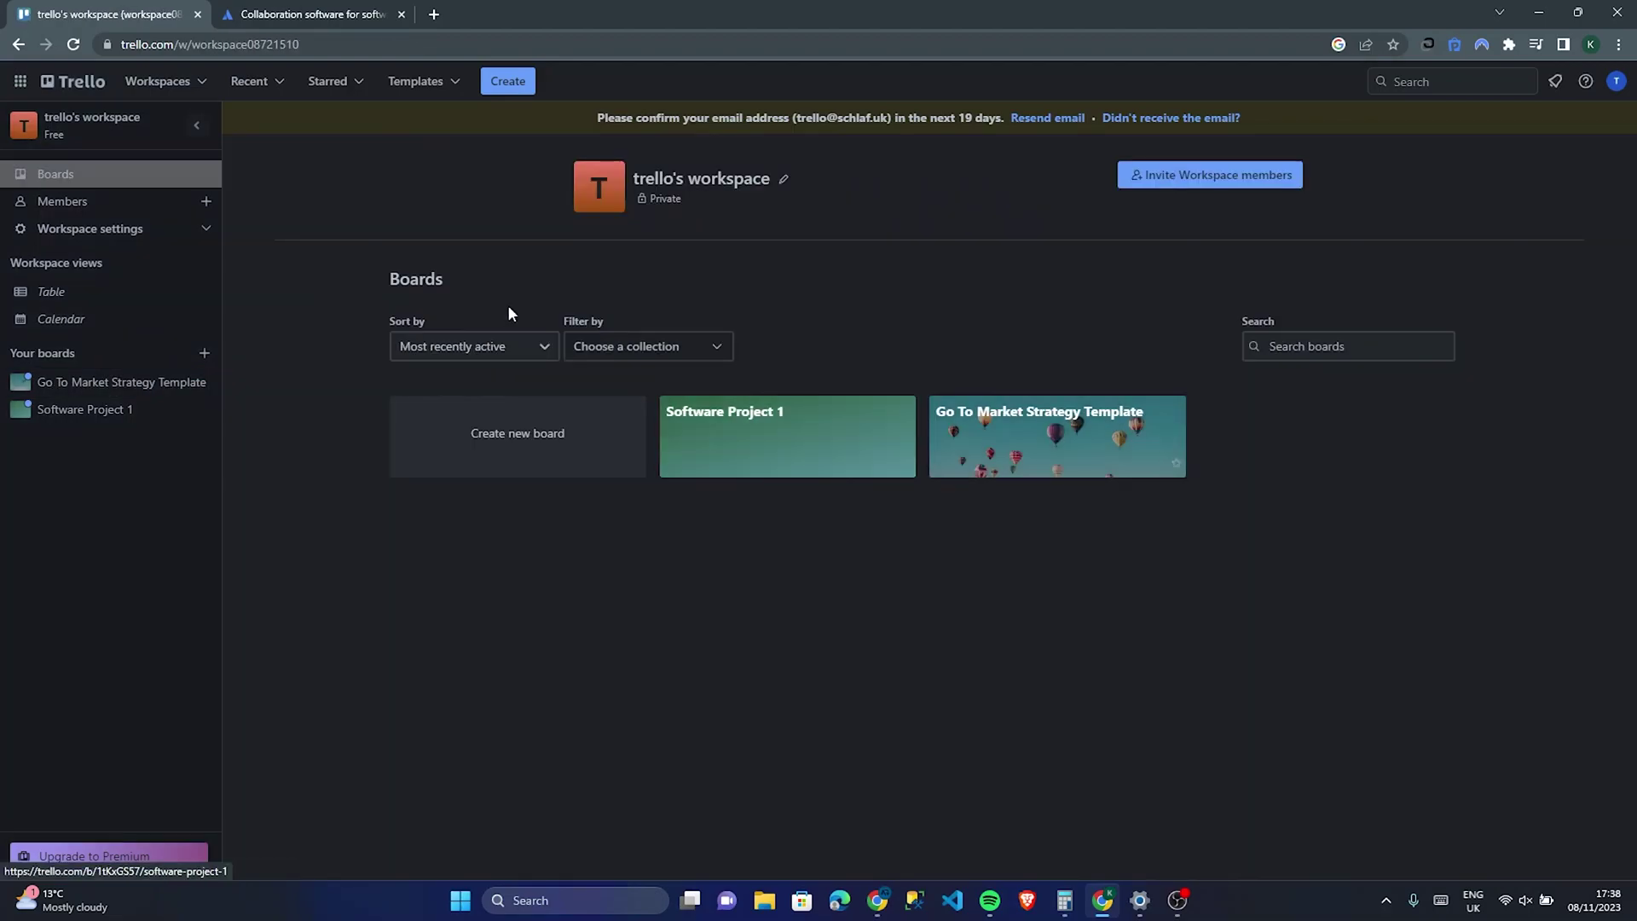